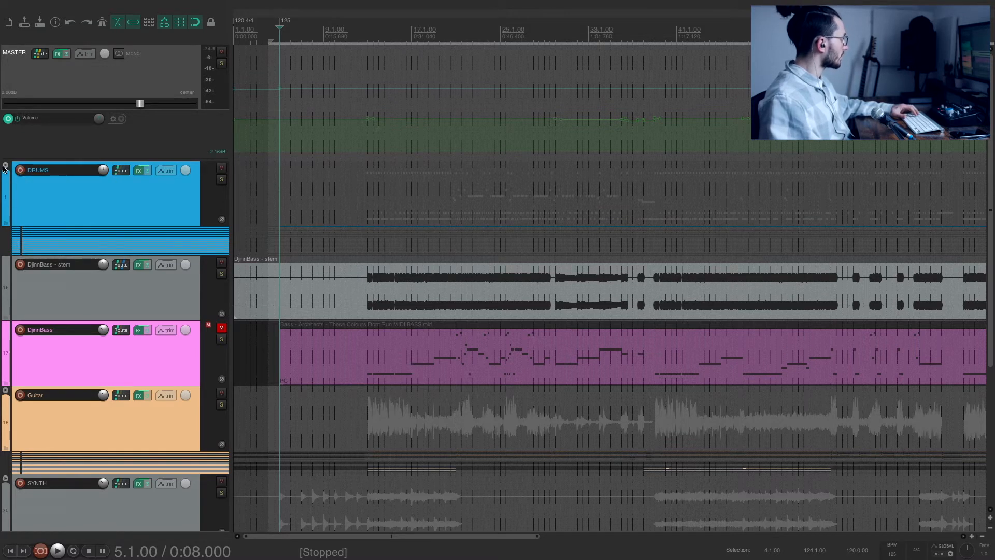
Expand the DRUMS folder track and open the effects of its Kontakt track
left_click(5, 168)
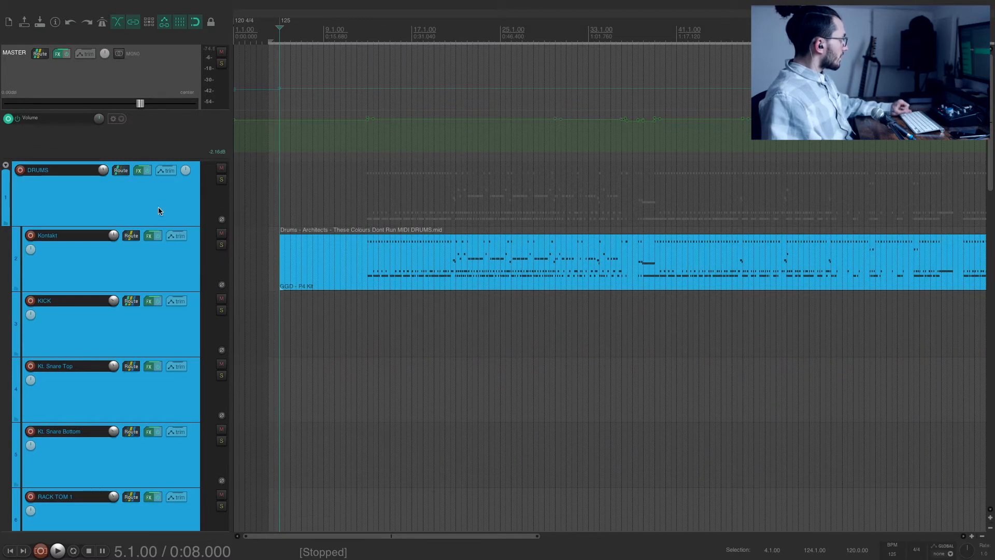
left_click(148, 235)
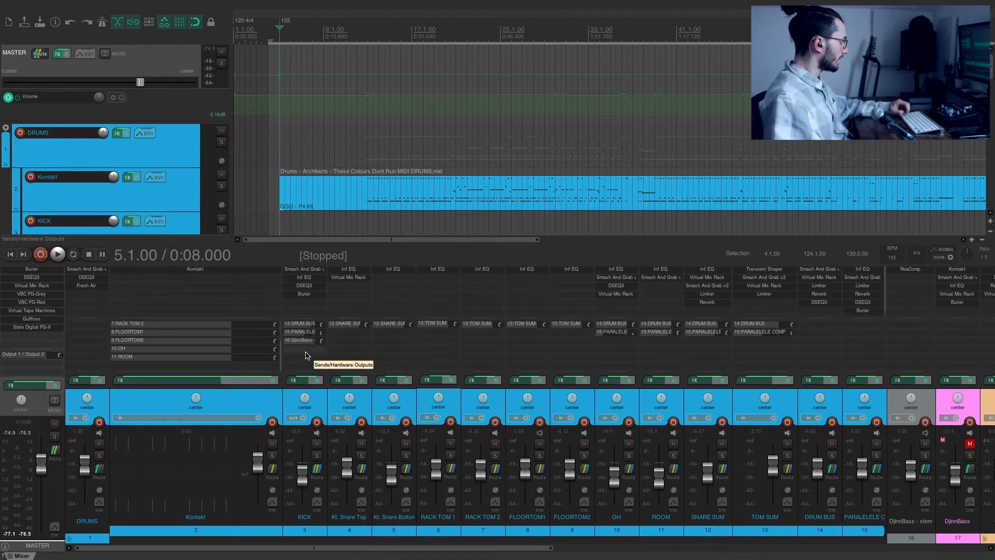
Solo the KICK track and play it briefly from position 12.3.00
left_click(317, 455)
left_click(362, 36)
key("space")
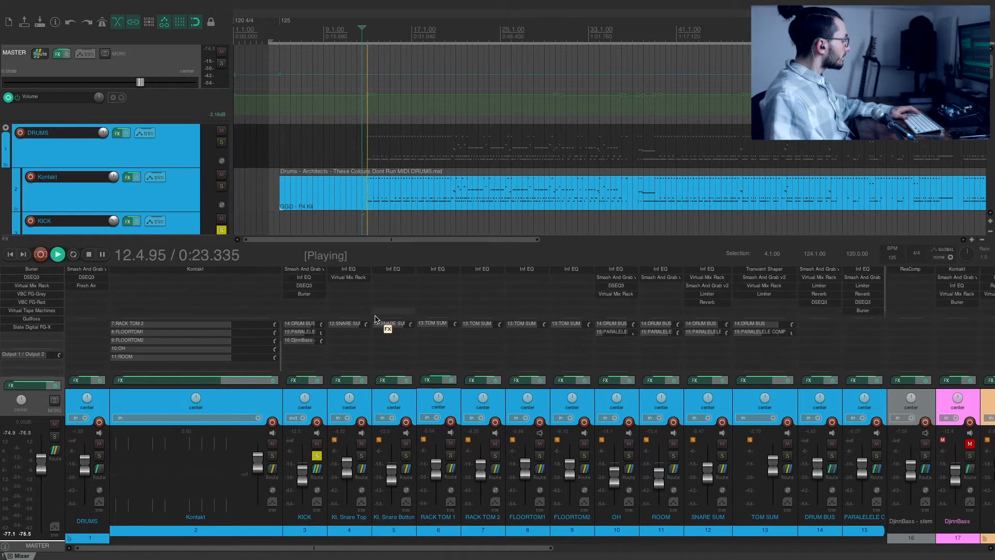
key("space")
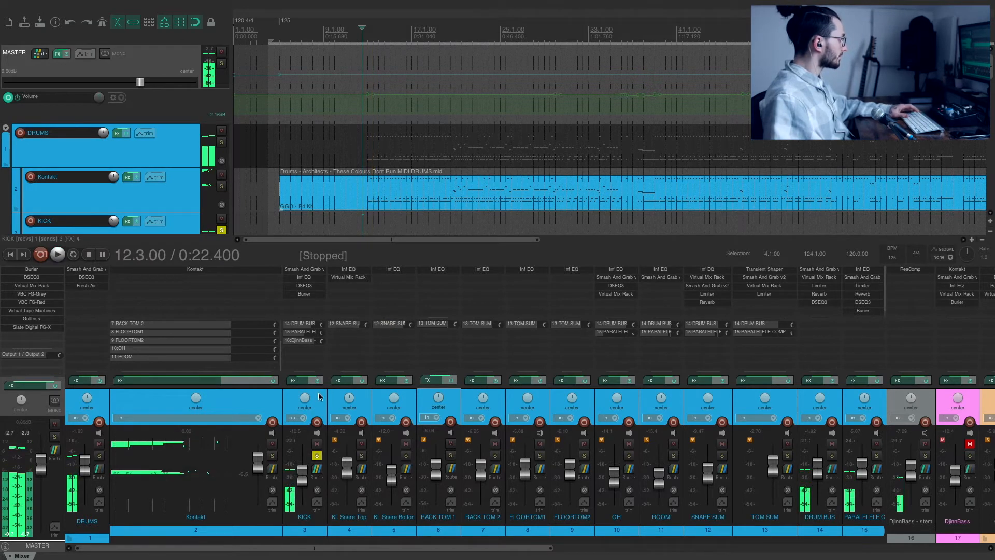
Open the KICK track's effect chain, bypass Burier, DSEQ3, Inf EQ and Smash And Grab v2, and show Smash And Grab v2
left_click(305, 382)
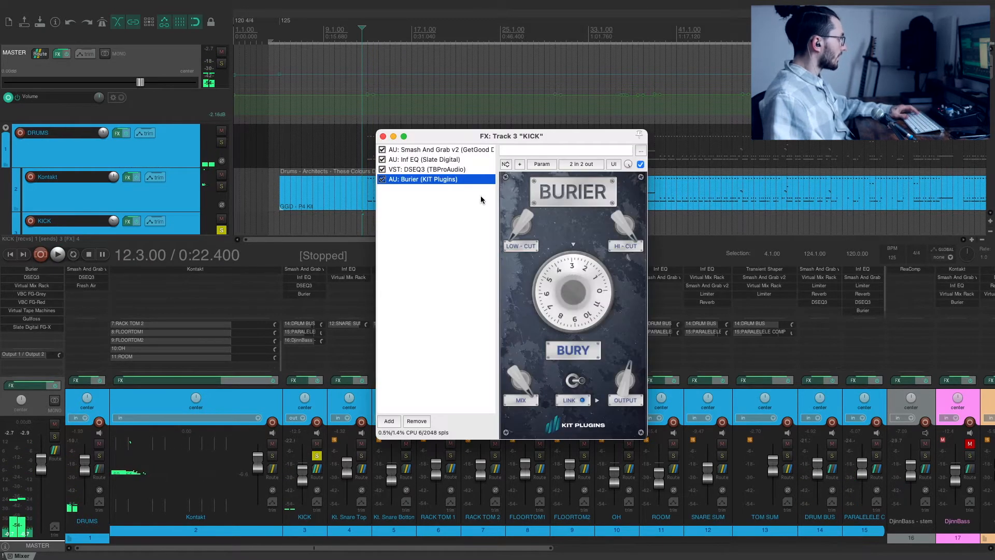
left_click(382, 179)
left_click(382, 169)
left_click(382, 159)
left_click(381, 149)
left_click(423, 150)
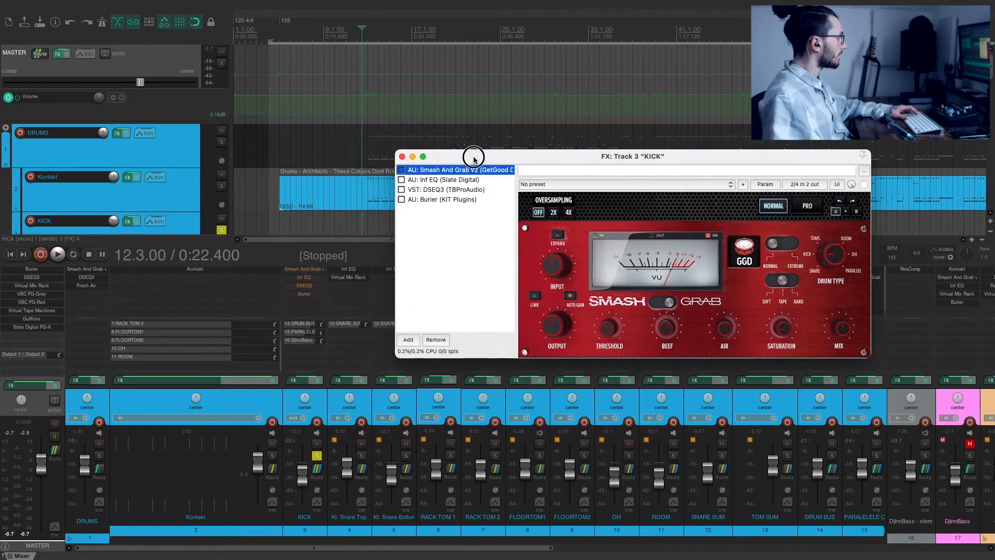
Play the soloed kick from position 13.3.00 with all its effects bypassed
left_click(373, 34)
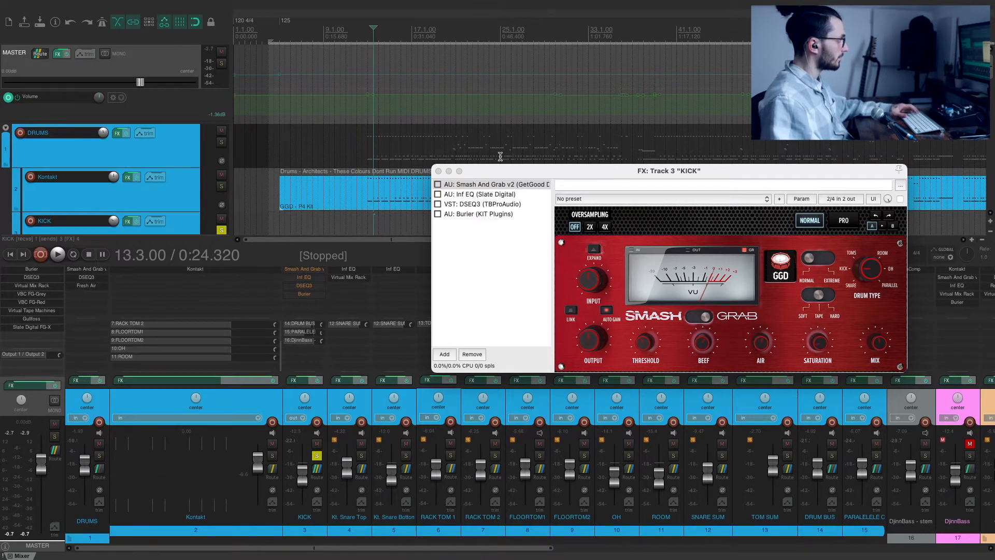
key("space")
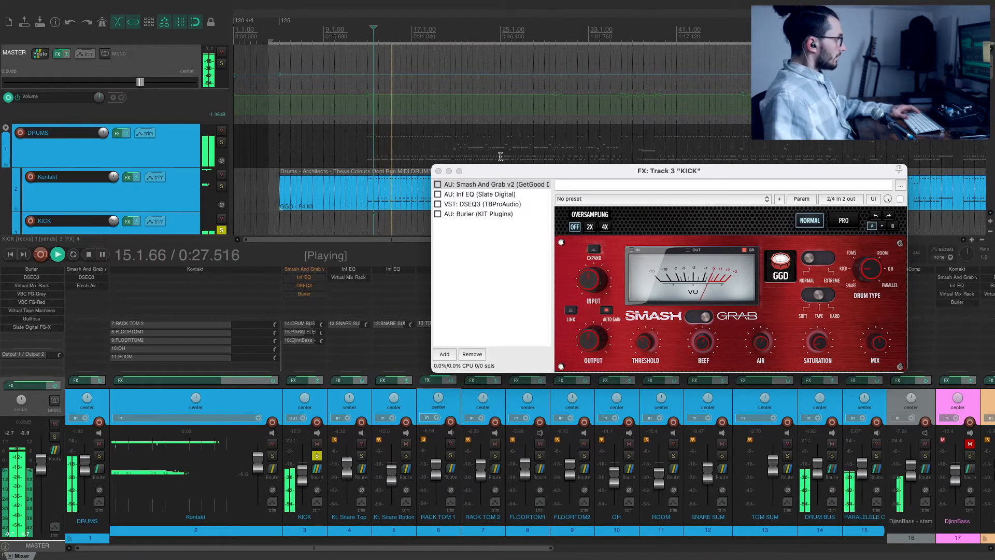
key("space")
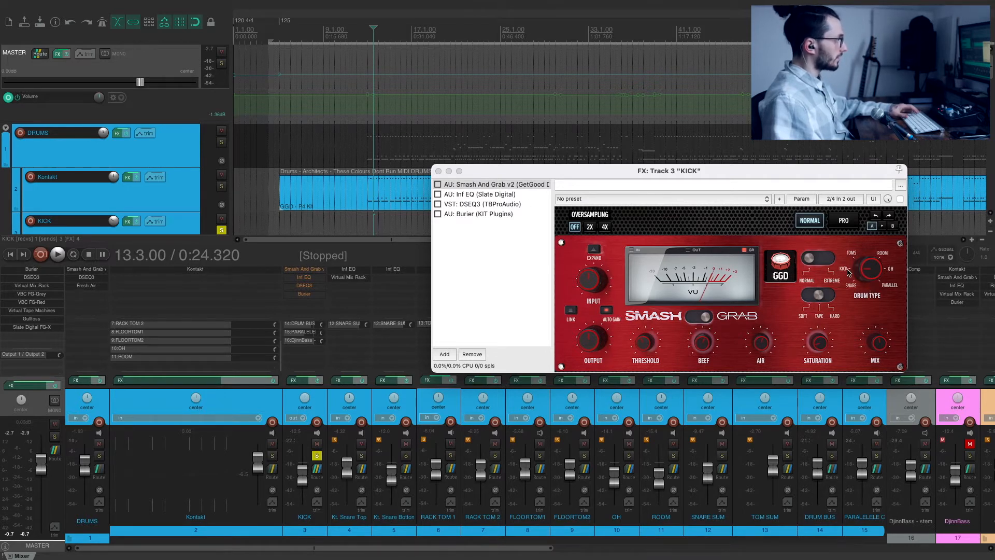
Examine the Mix, Saturation, Air and Beef settings of Smash And Grab on the kick
left_click(879, 345)
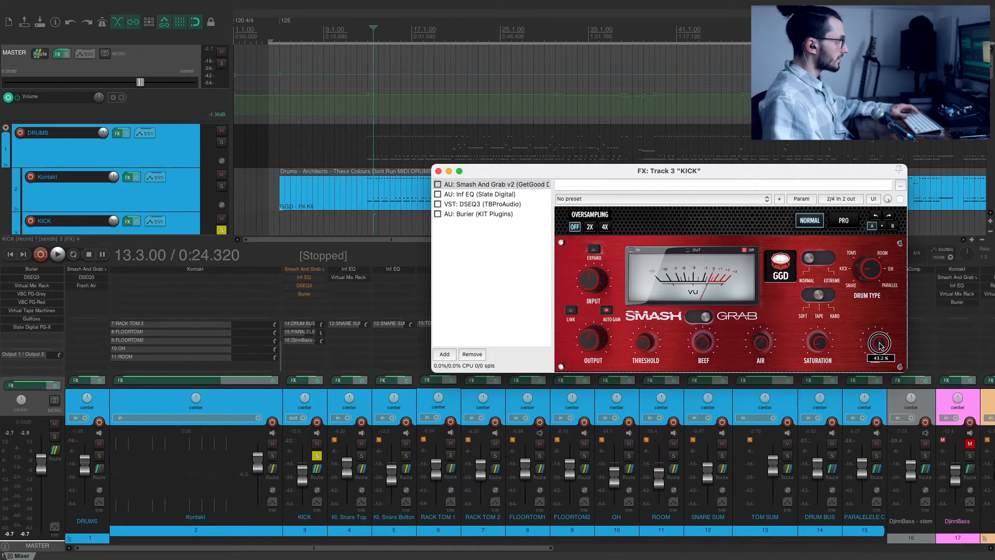
left_click(819, 348)
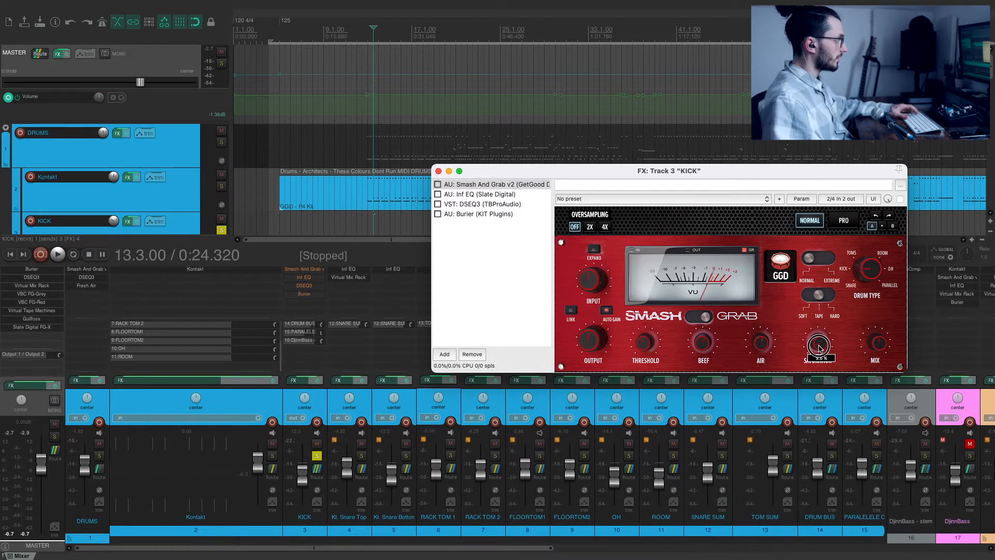
left_click(757, 347)
left_click(700, 345)
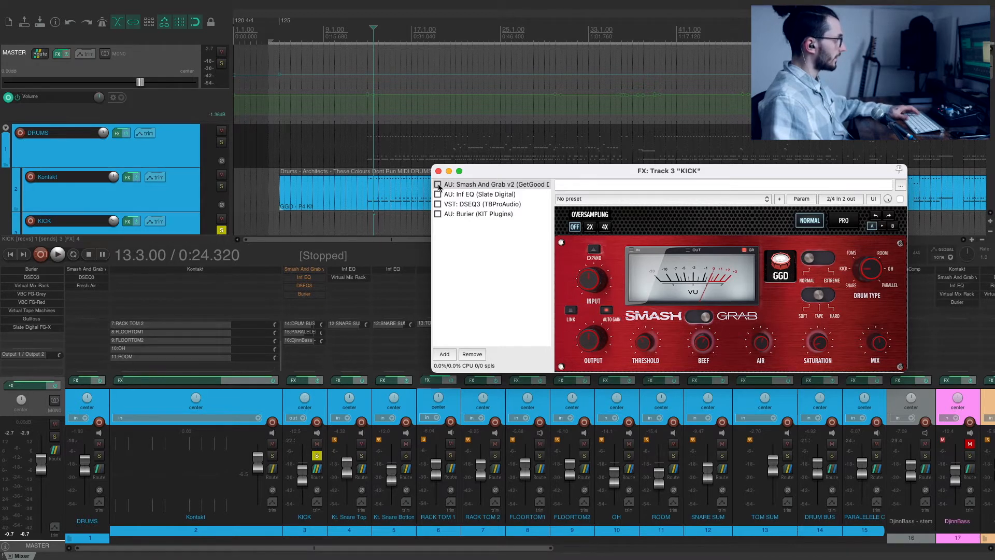
Play the kick and enable Smash And Grab v2, toggling it to compare the sound with and without it
key("space")
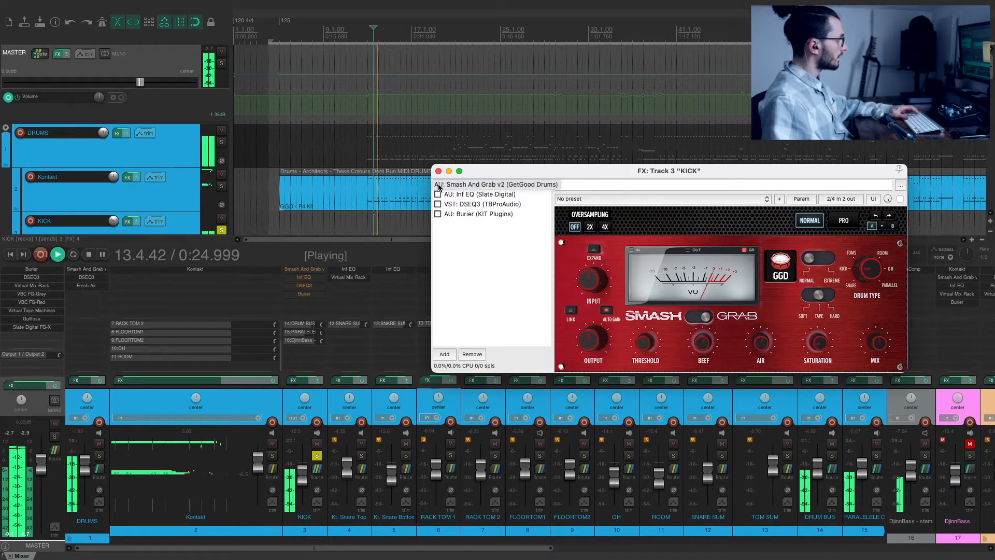
left_click(439, 186)
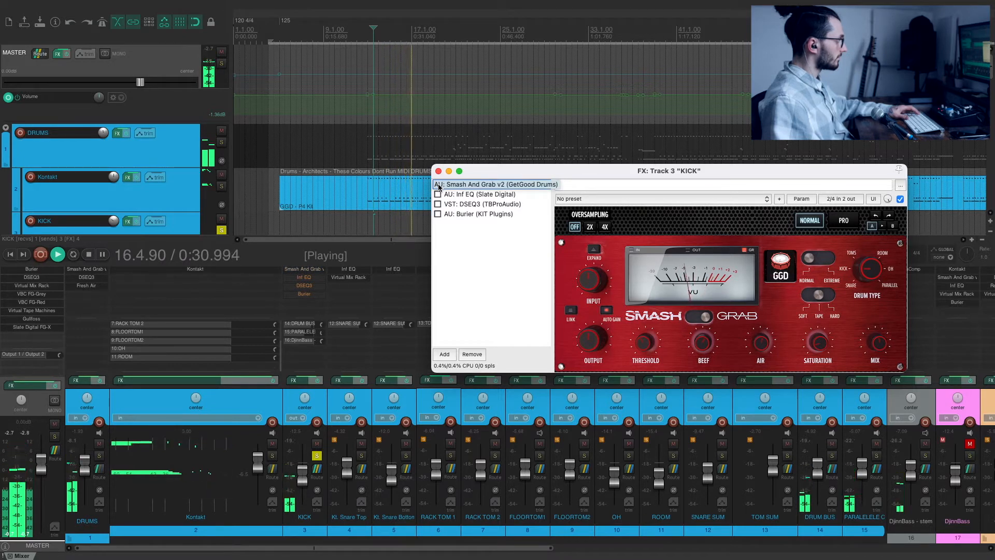
left_click(438, 184)
left_click(438, 185)
key("space")
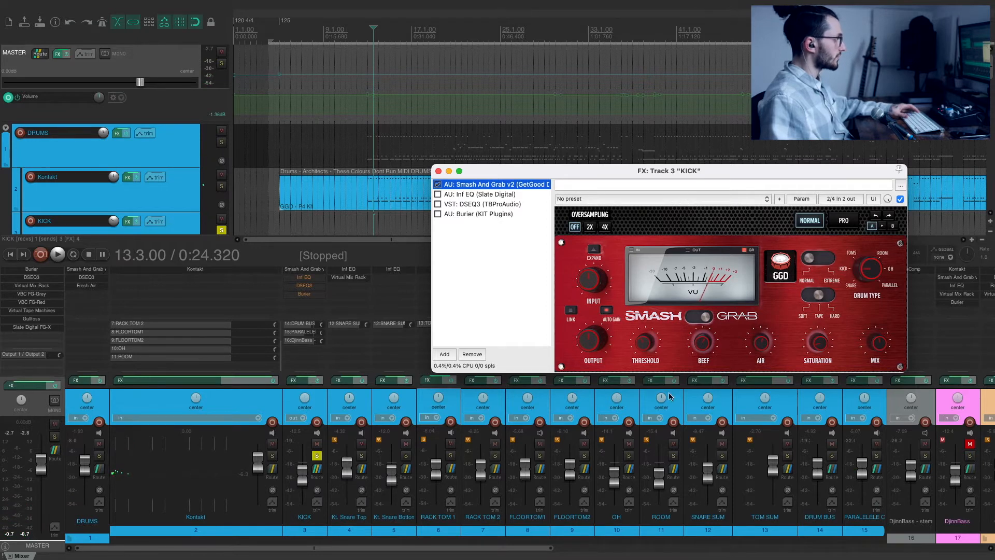
Open Infinity EQ on the KICK track and inspect its low-cut, high-cut, upper-mid boost and low-mid cut bands
left_click(485, 195)
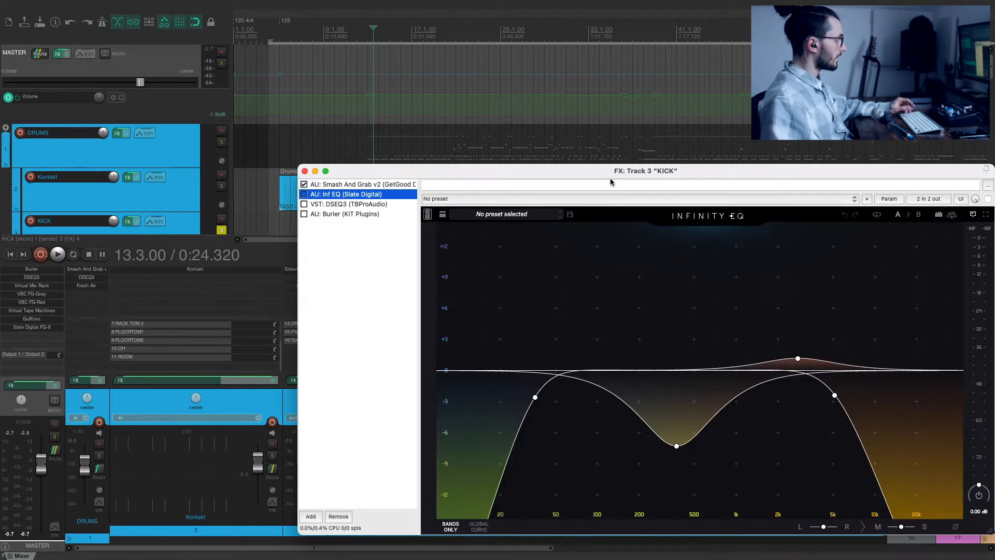
left_click_drag(611, 171, 552, 98)
mouse_move(589, 329)
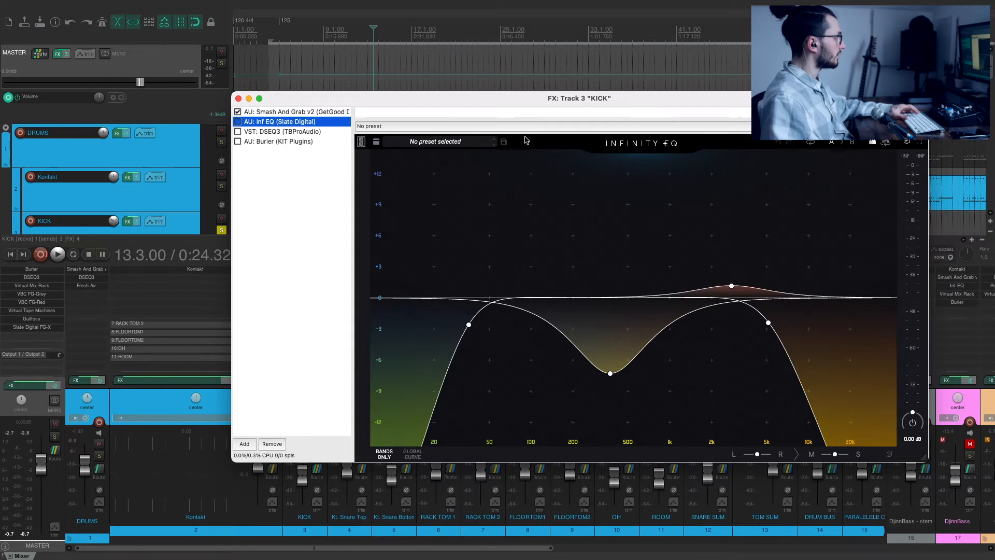
left_click(468, 329)
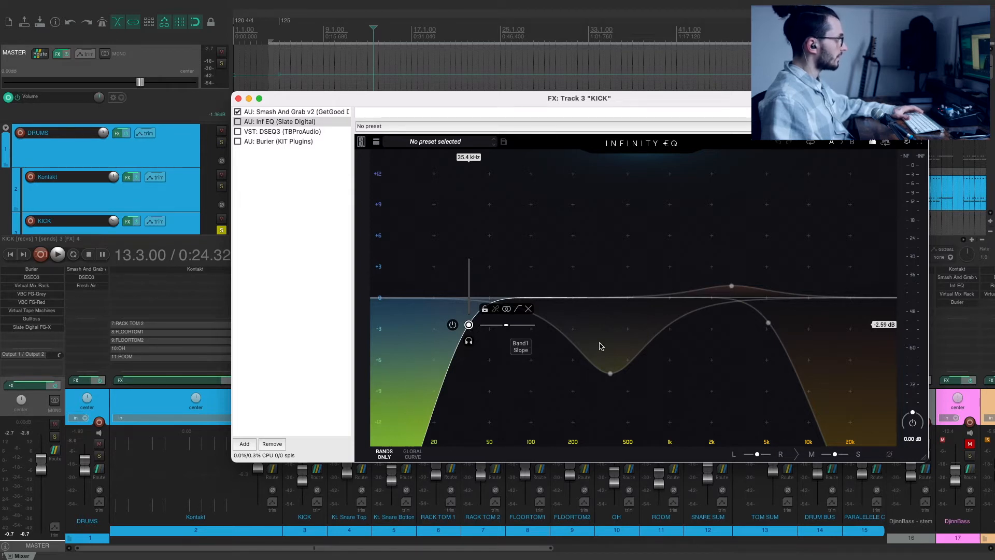
left_click(768, 323)
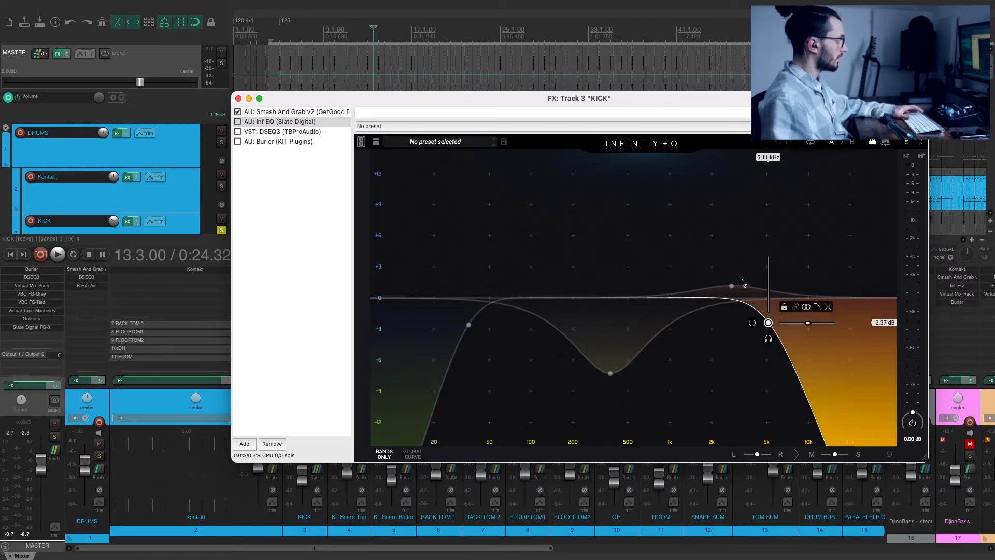
left_click(731, 287)
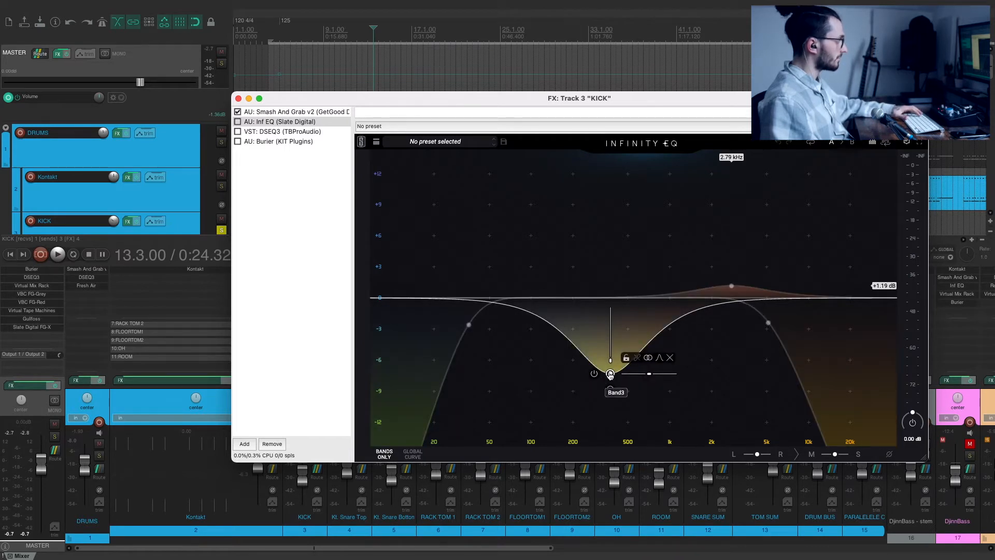
left_click(610, 374)
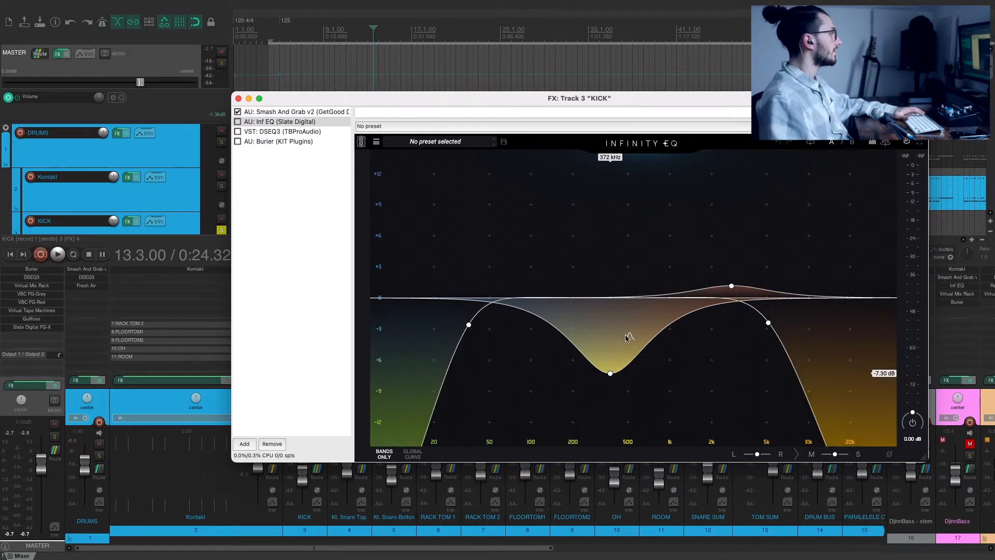
left_click(609, 373)
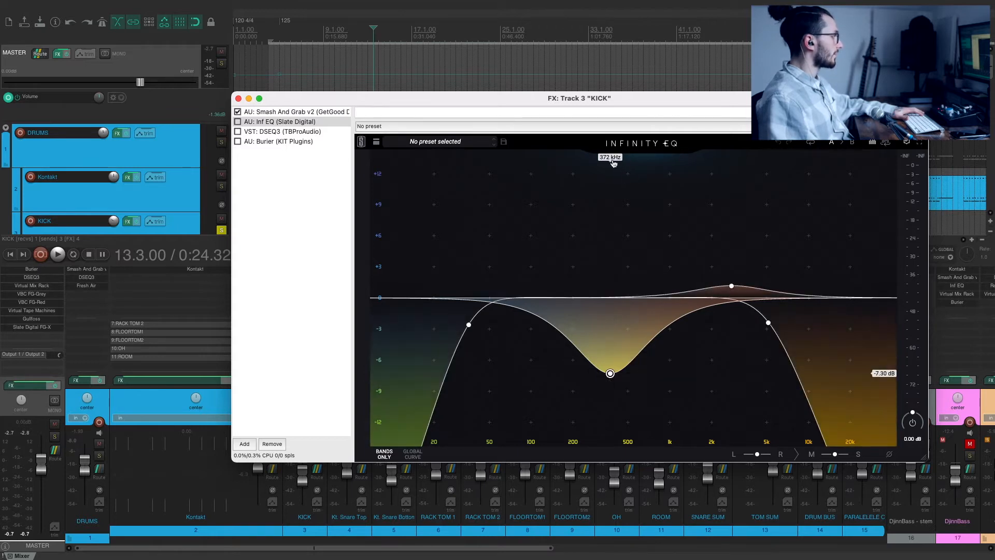
mouse_move(610, 374)
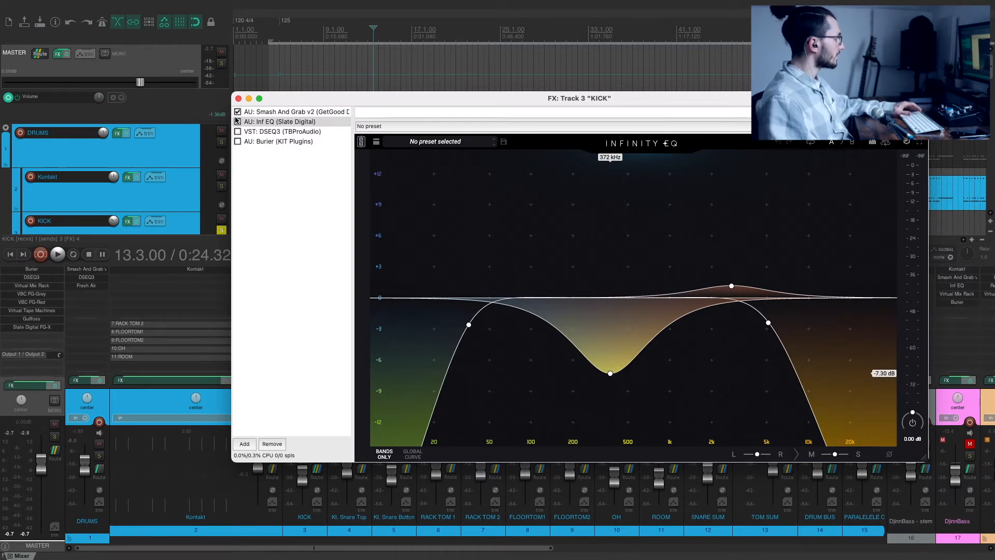
Enable Inf EQ on the KICK track during playback to hear its effect on the sound
key("space")
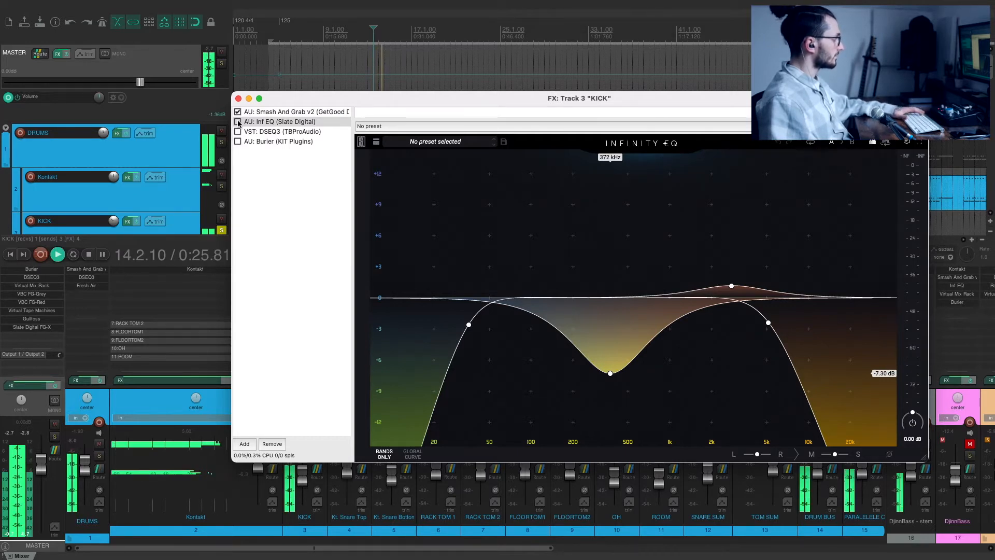
left_click(238, 122)
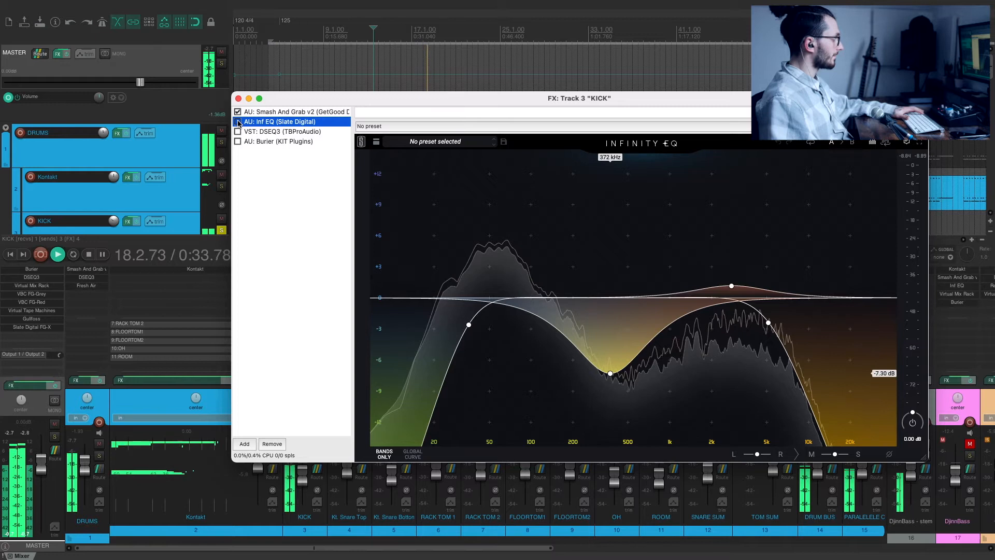
key("space")
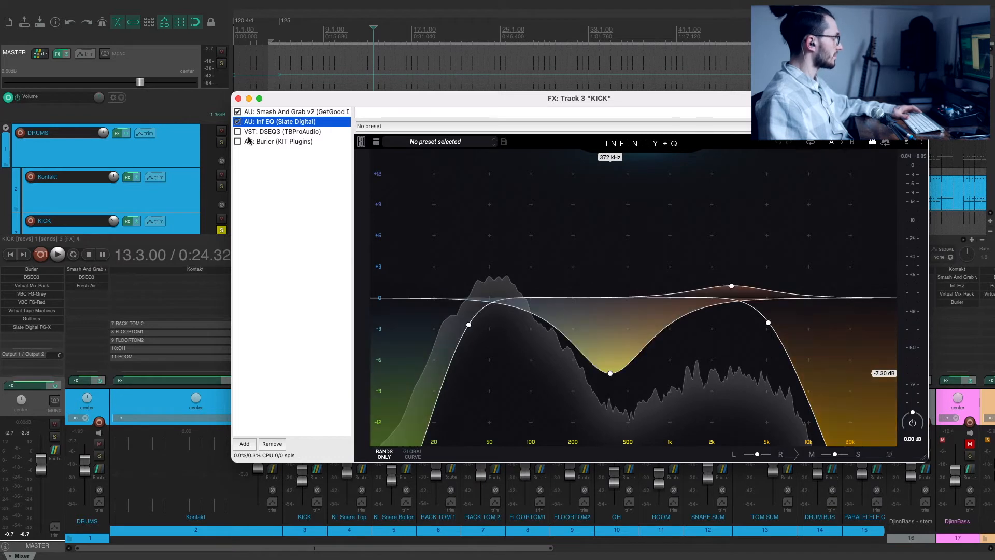
Enable DSEQ3 in the KICK track's chain and toggle it during playback to compare its effect, leaving it active
left_click(278, 131)
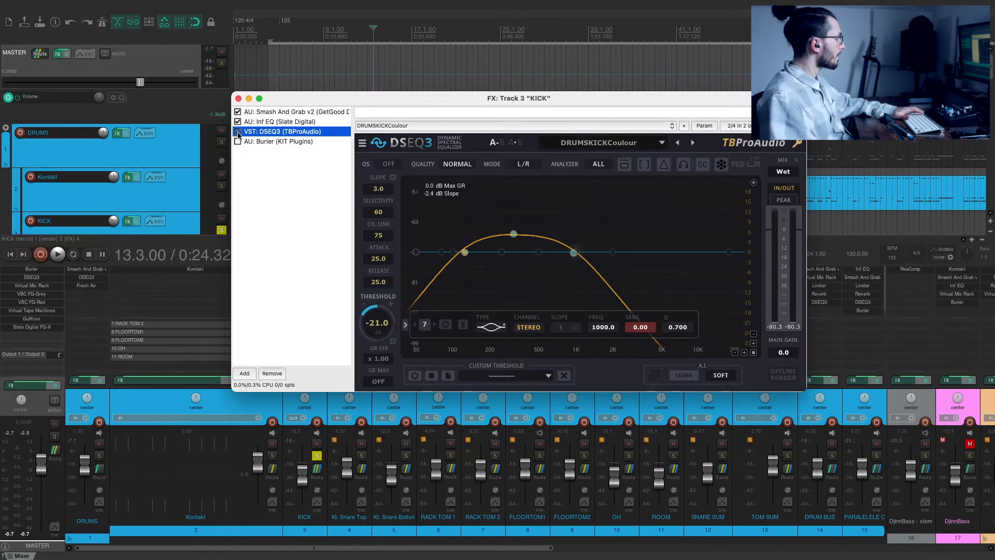
key("space")
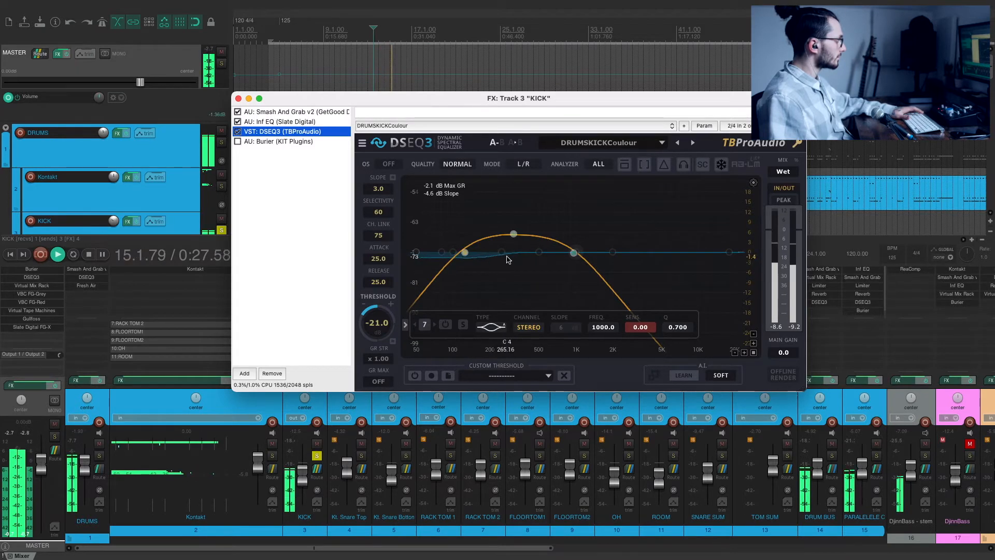
left_click(237, 132)
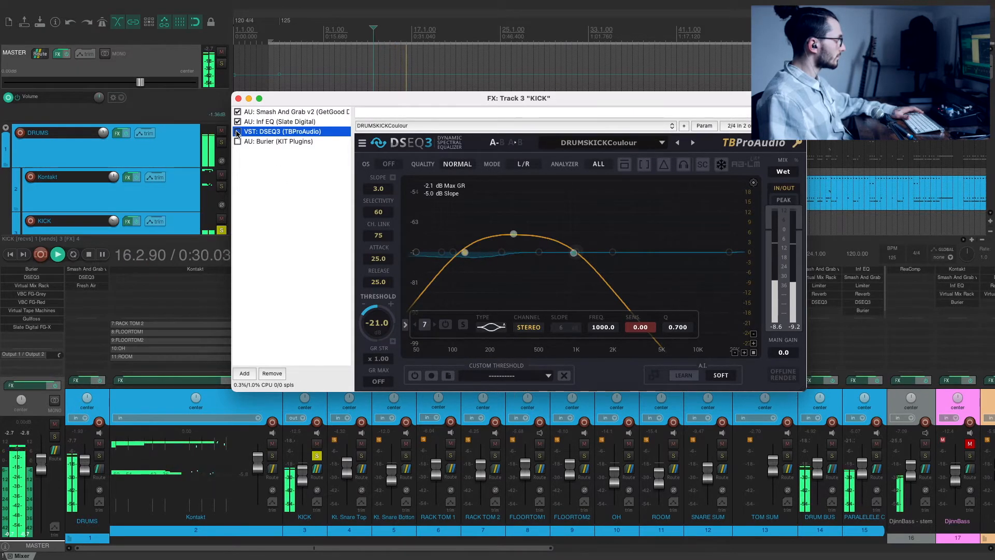
left_click(237, 131)
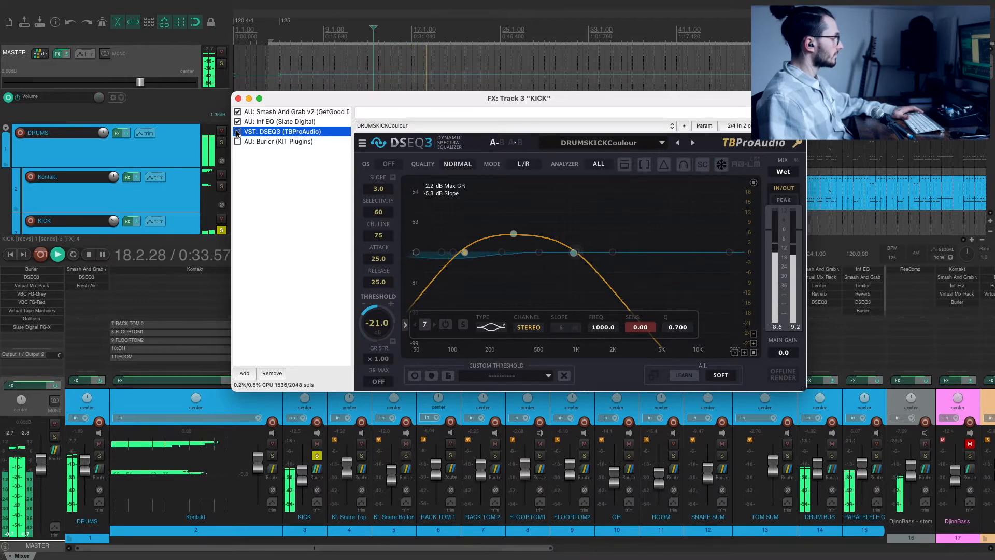
key("space")
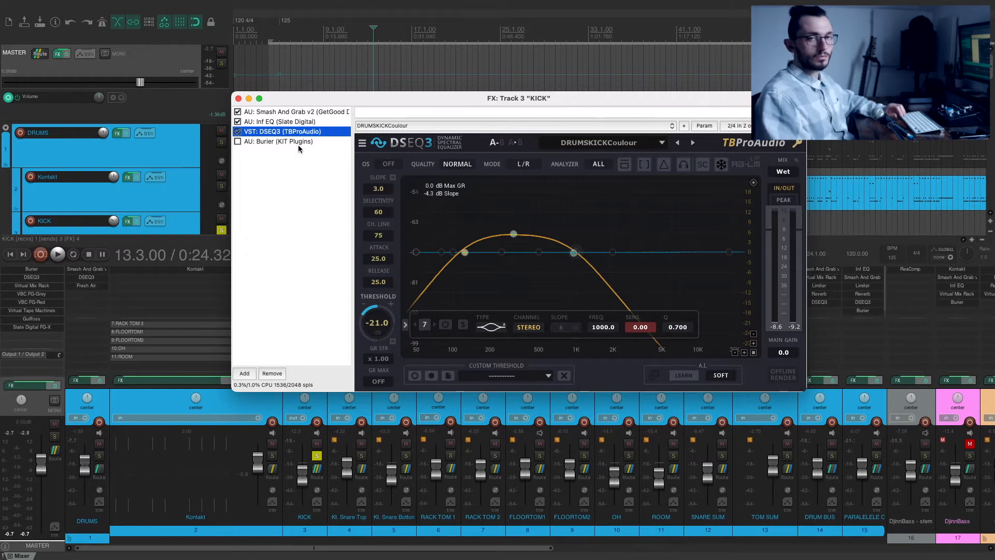
Open Burier in the KICK track's chain and toggle it during playback to compare its effect, leaving it active
left_click(273, 142)
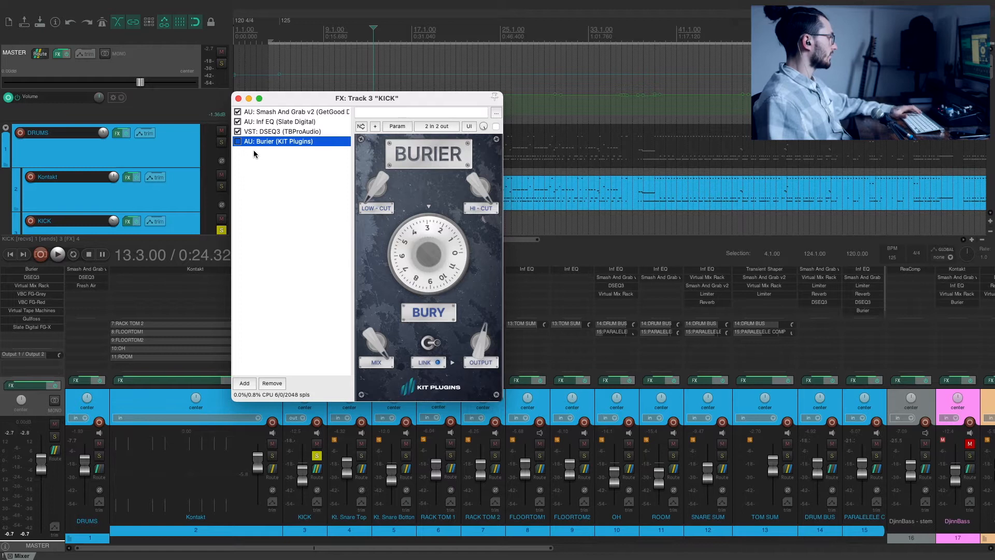
key("space")
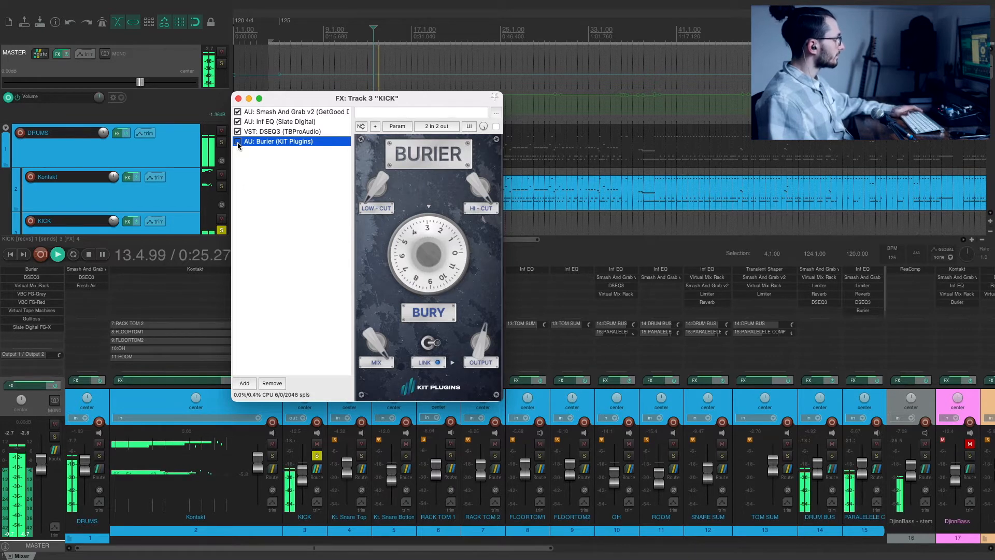
left_click(238, 142)
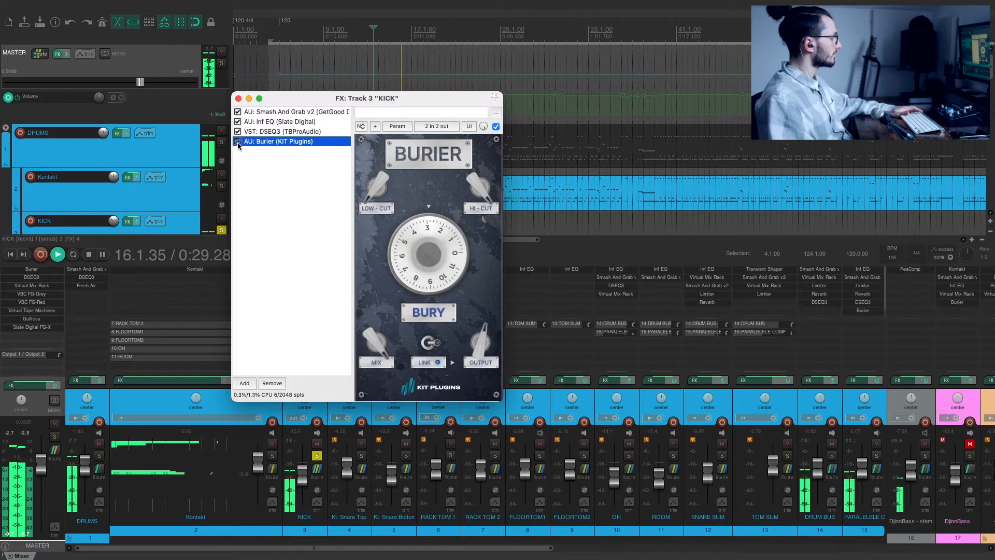
left_click(237, 142)
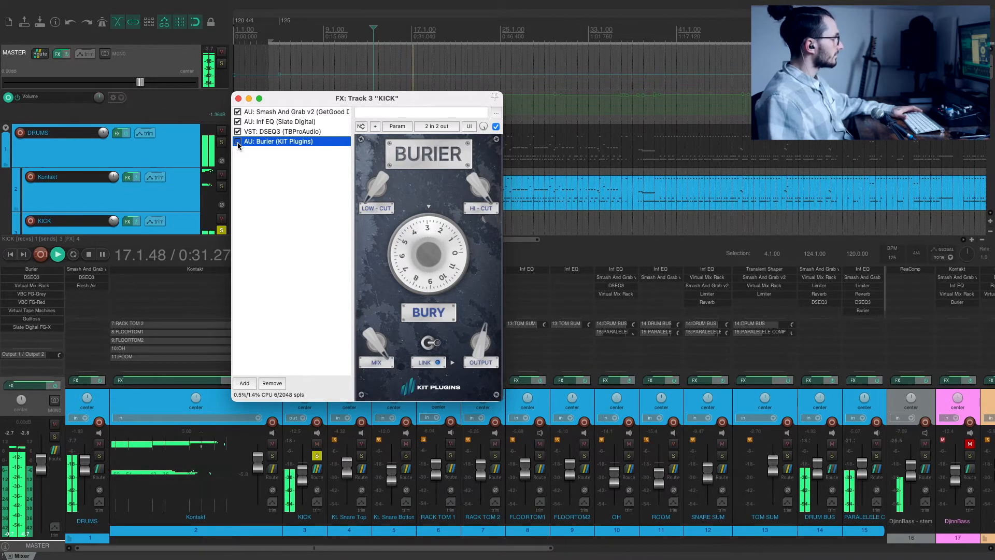
left_click(237, 141)
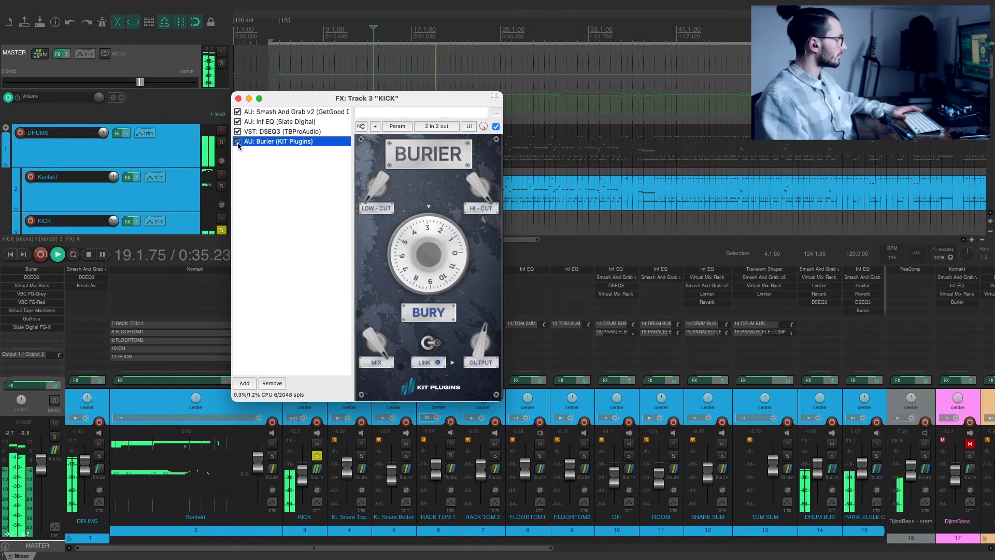
key("space")
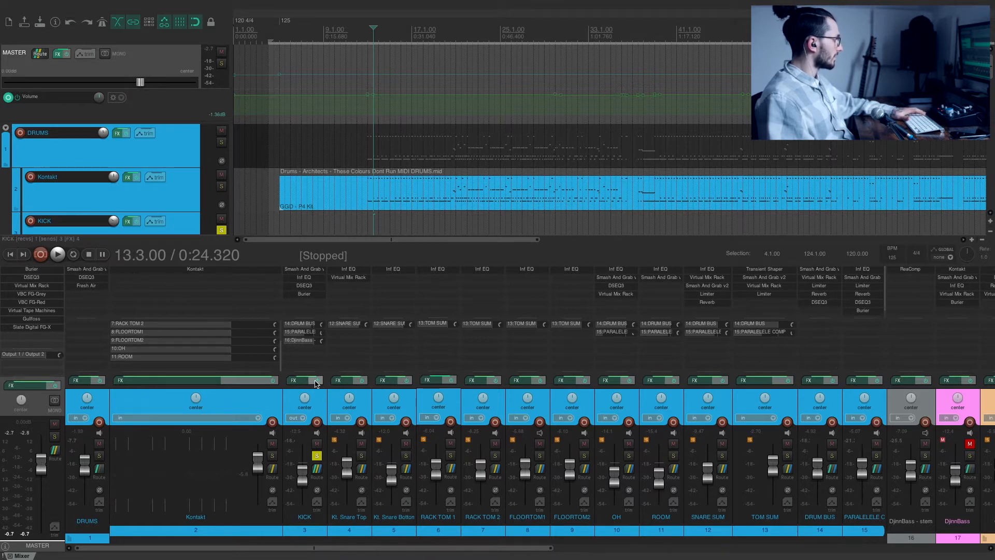
Bypass the KICK track's whole effects chain during playback and re-enable it to compare the raw and processed kick
left_click(317, 381)
key("space")
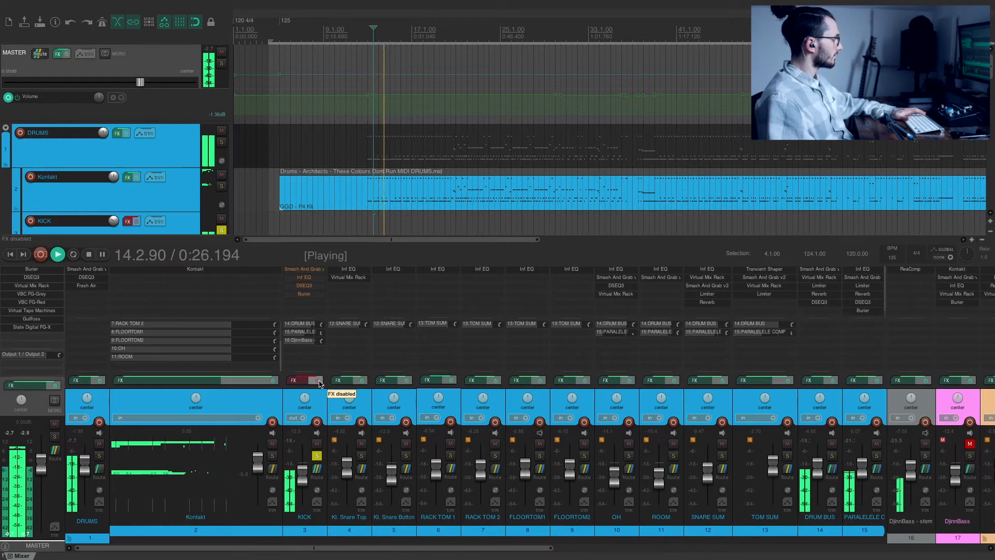
left_click(317, 381)
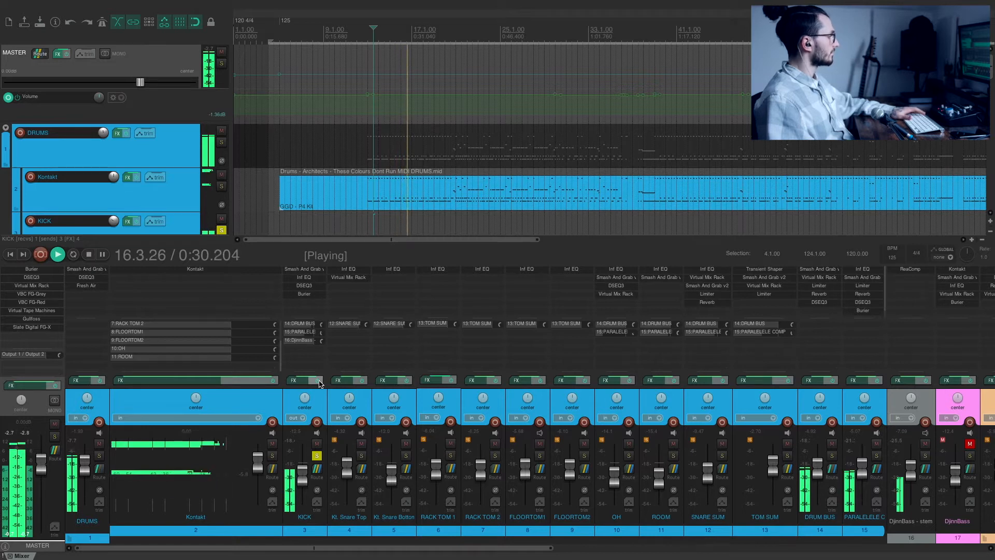
key("space")
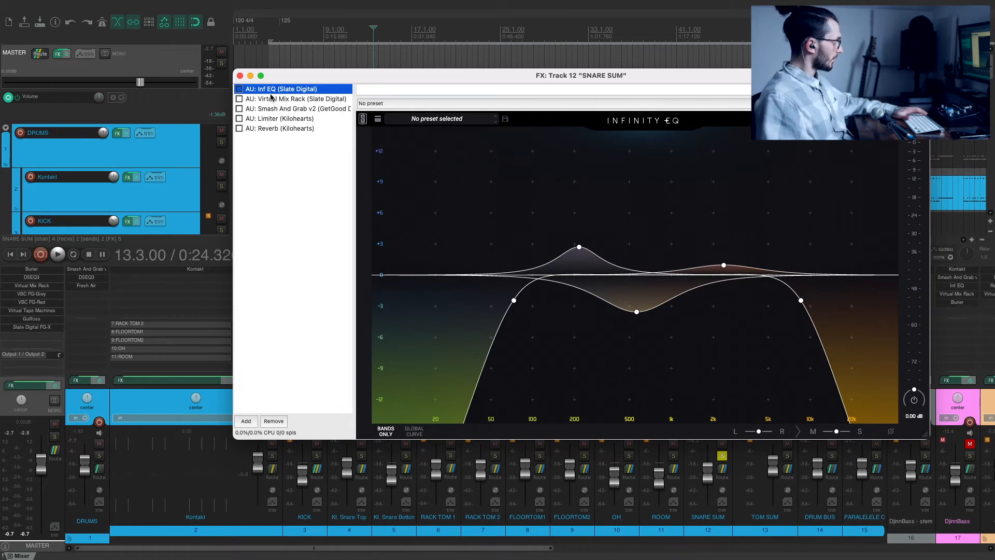
Play the soloed SNARE SUM track unprocessed, and inspect its Infinity EQ low-cut, high-cut, boost and mid-cut bands
key("space")
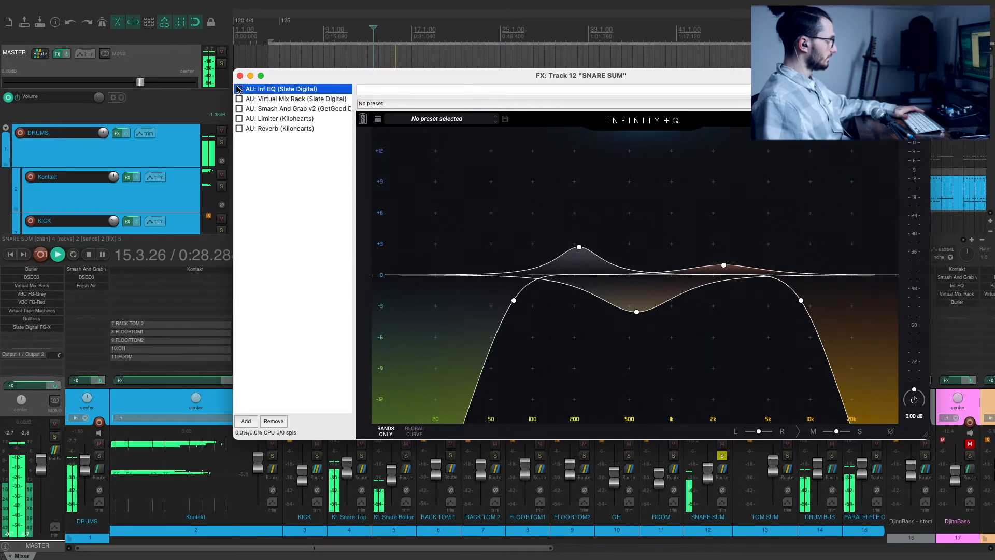
key("space")
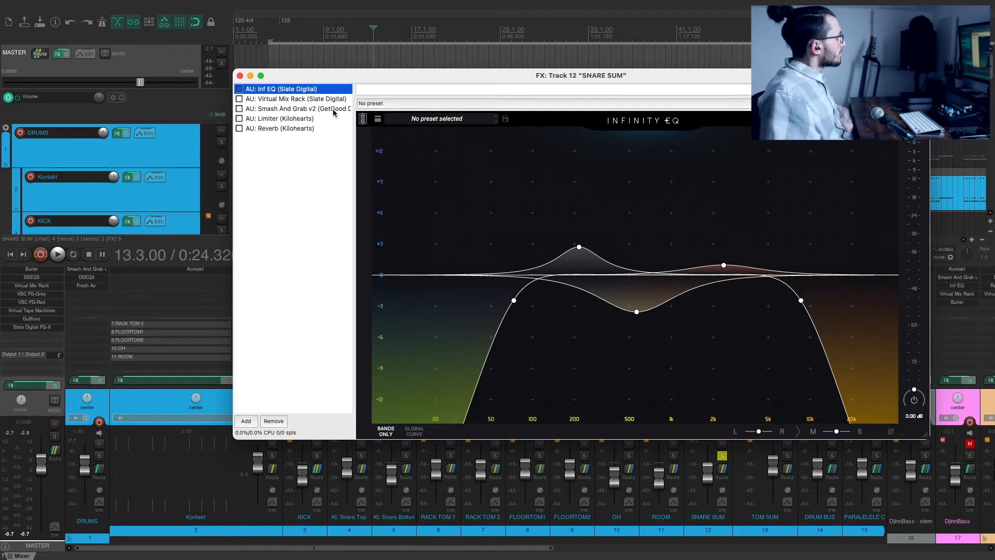
left_click(514, 300)
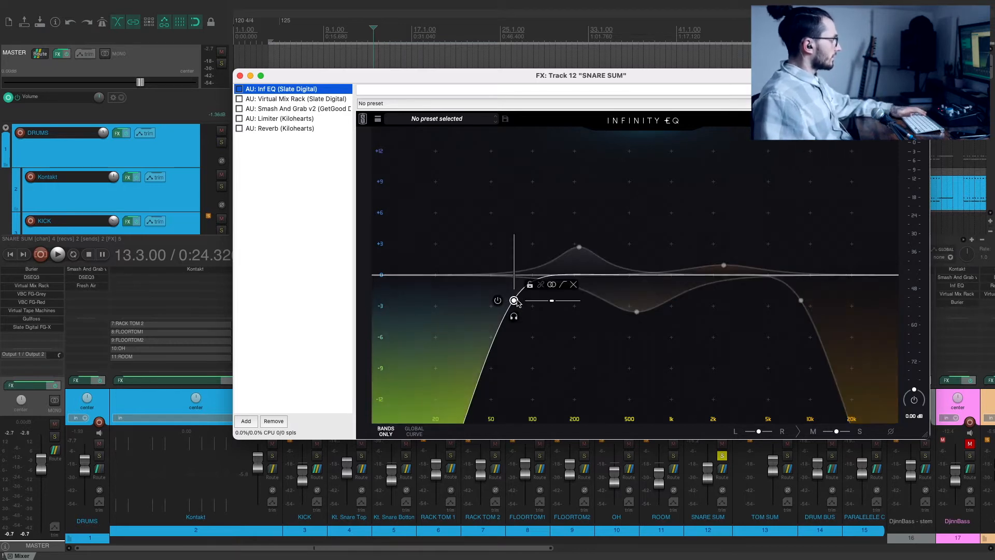
left_click(514, 301)
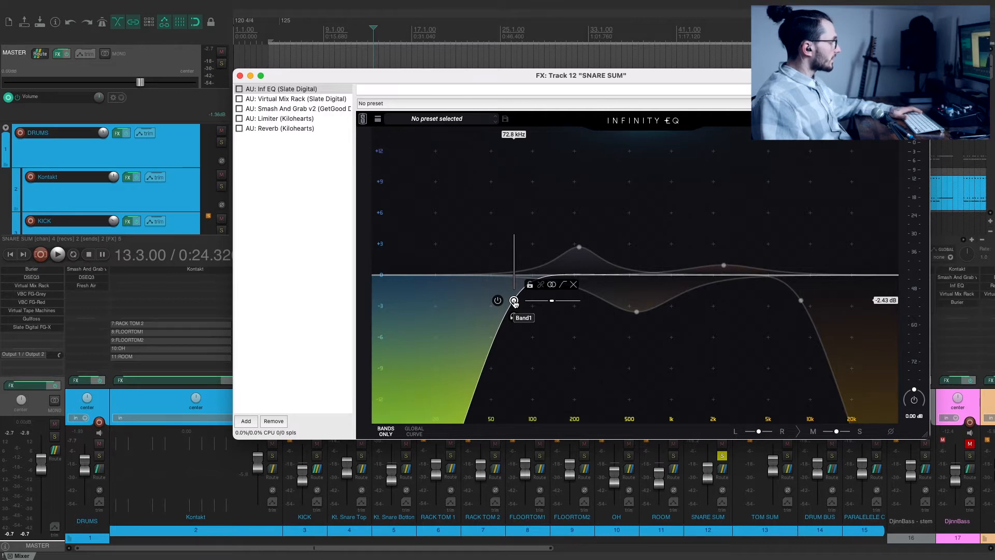
left_click(801, 300)
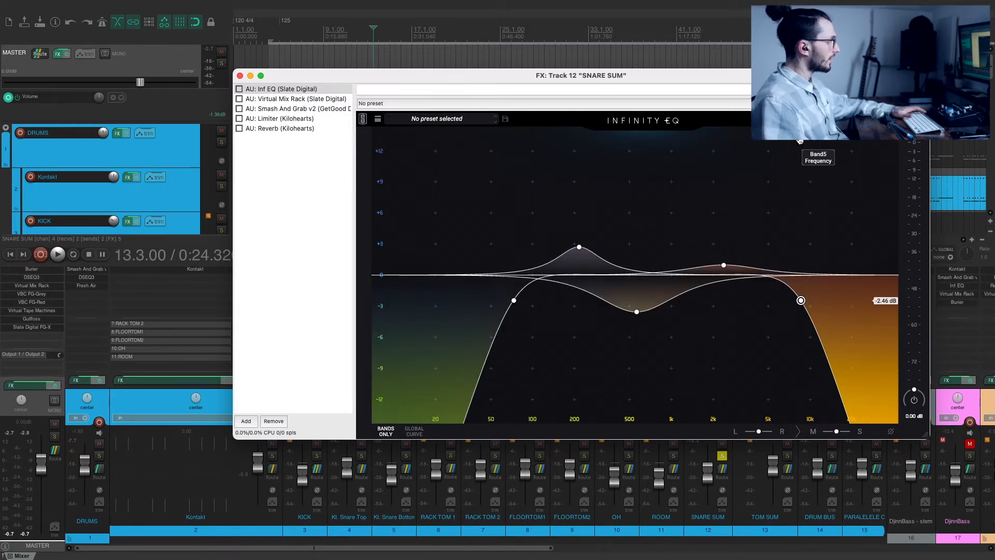
left_click(723, 267)
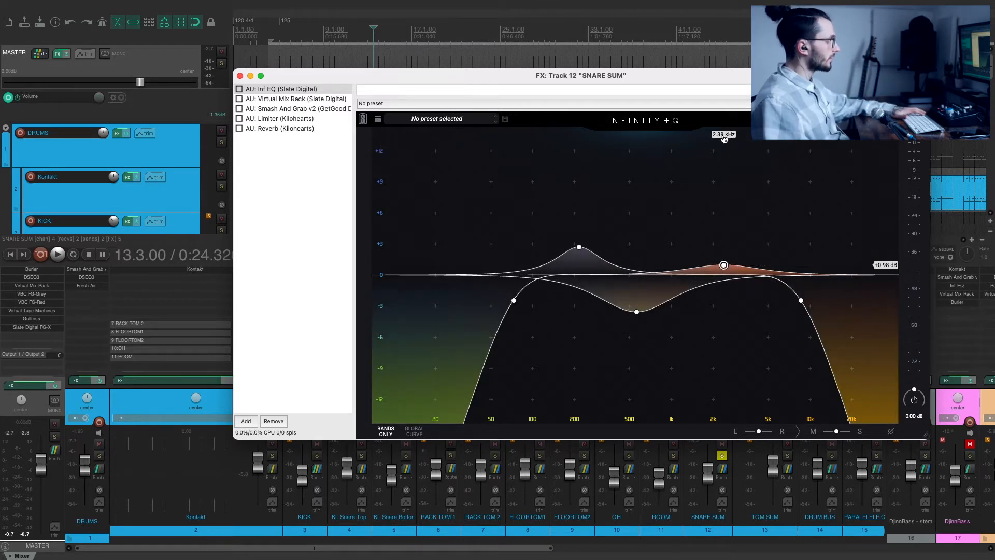
mouse_move(636, 310)
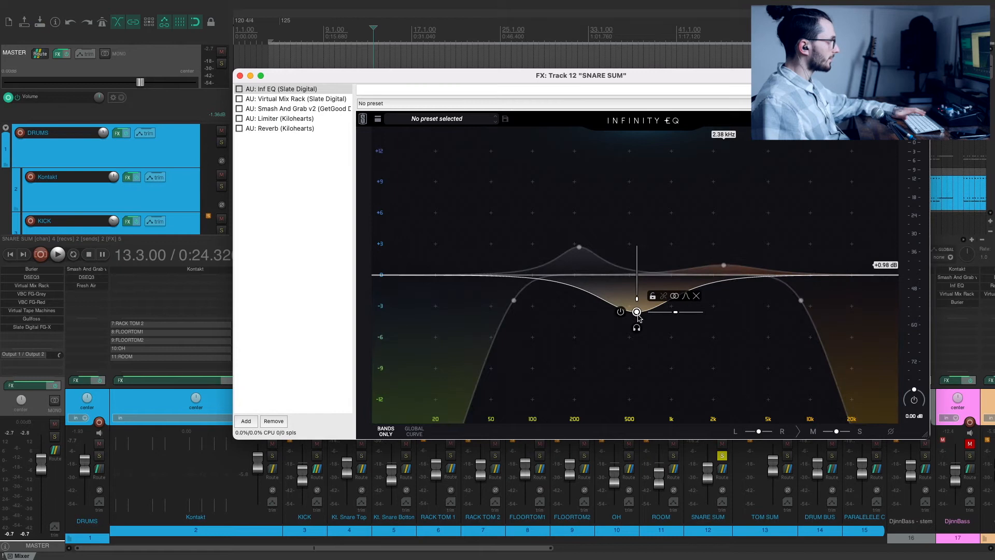
mouse_move(581, 248)
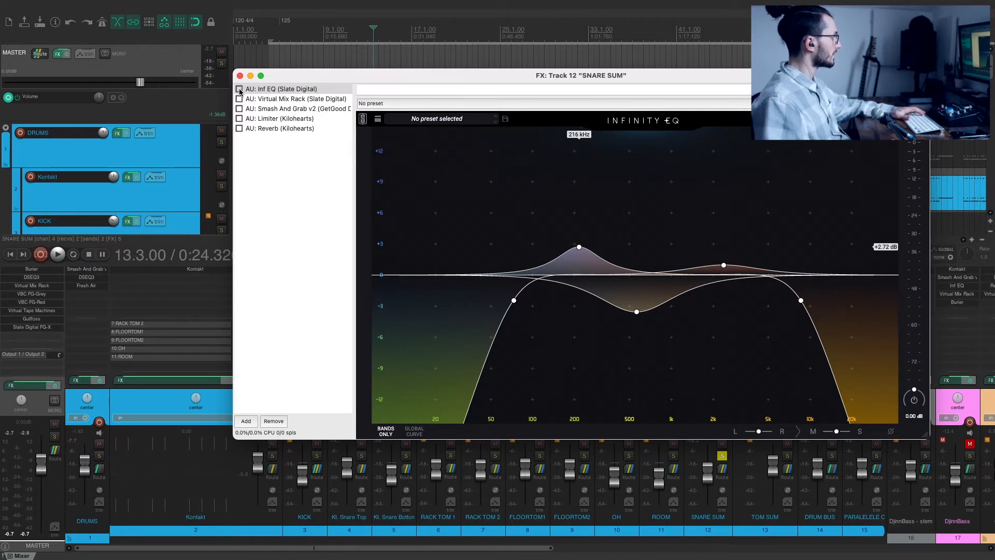
Enable Inf EQ on the SNARE SUM track during playback to hear its effect on the snare
key("space")
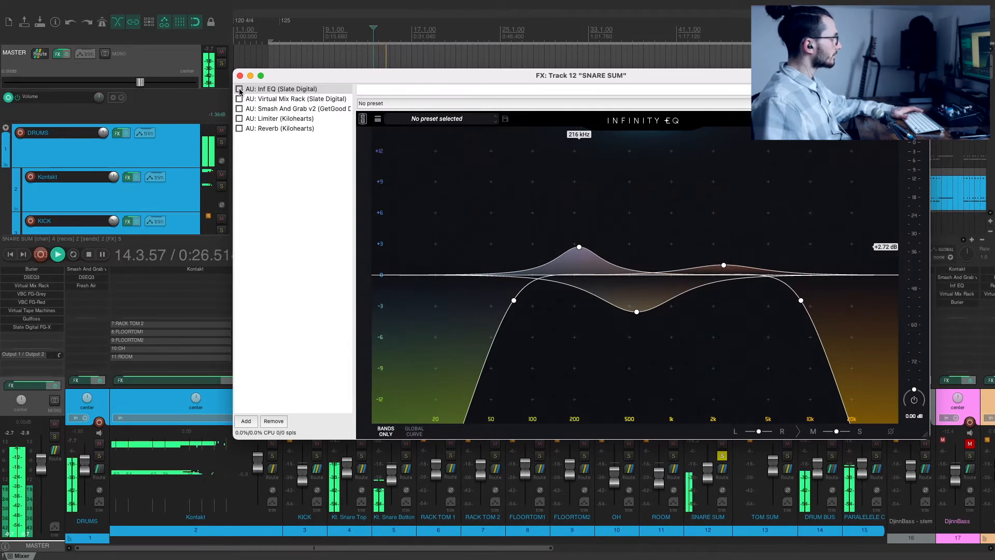
left_click(239, 89)
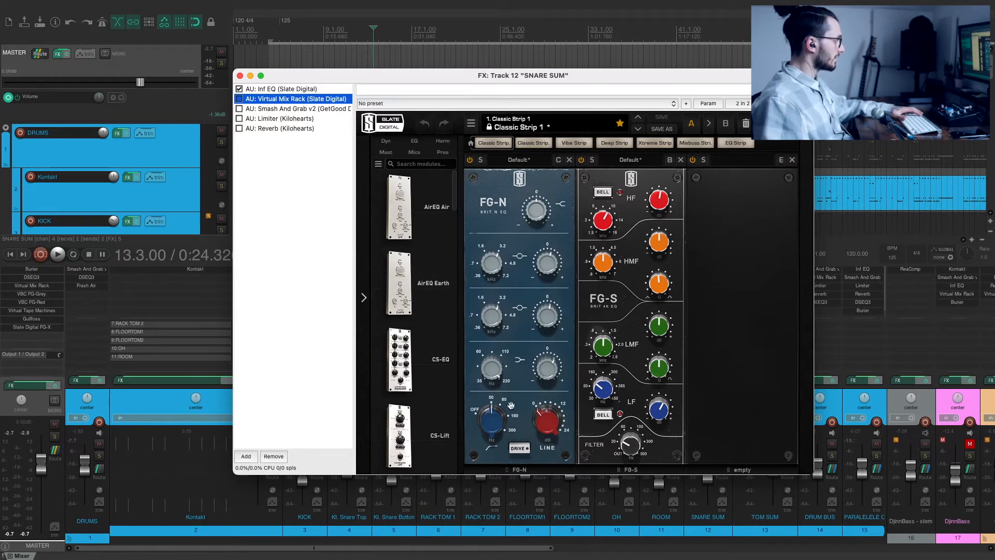
Inspect the FG-N and FG-S equalizer settings in the SNARE SUM track's Virtual Mix Rack, including the filter and low-frequency controls
left_click(487, 369)
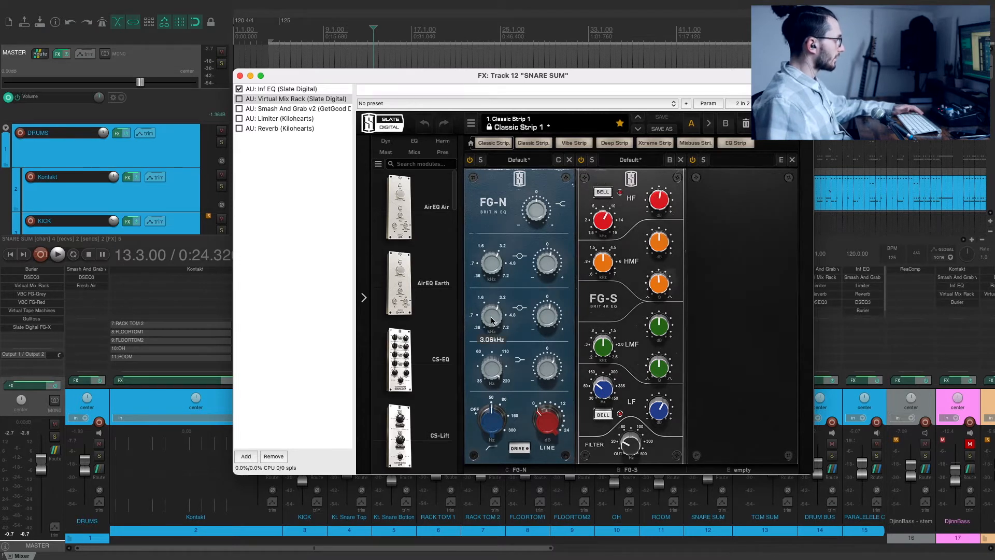
left_click(546, 315)
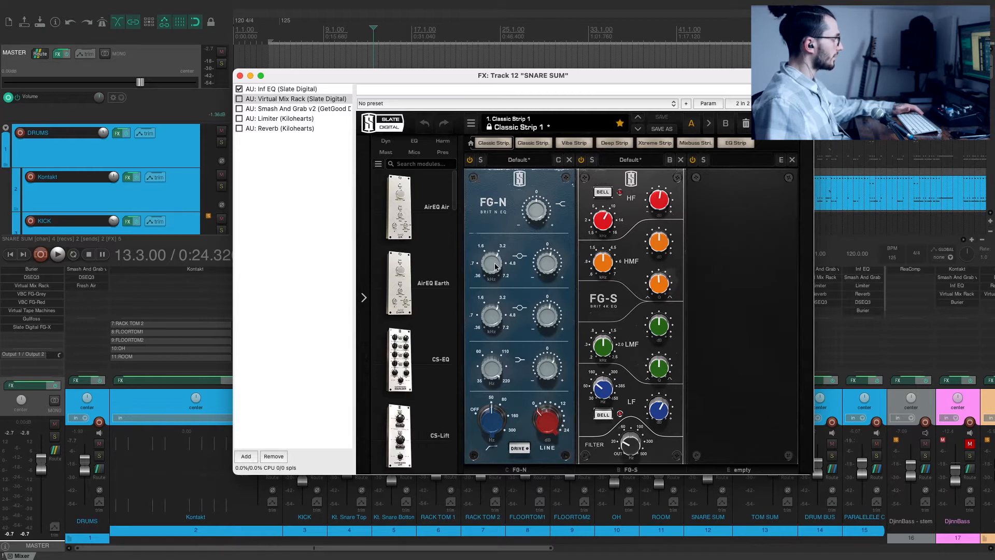
left_click(550, 262)
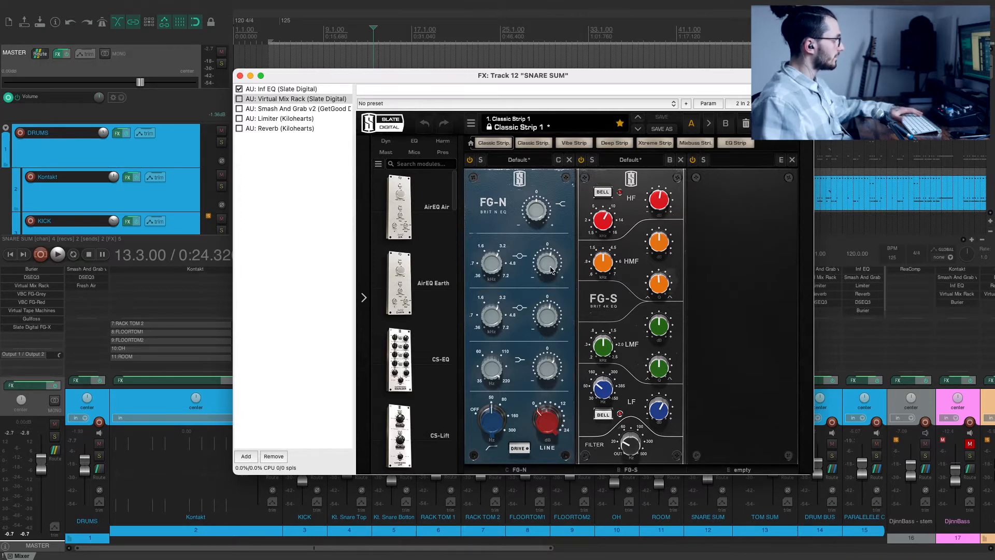
left_click(632, 448)
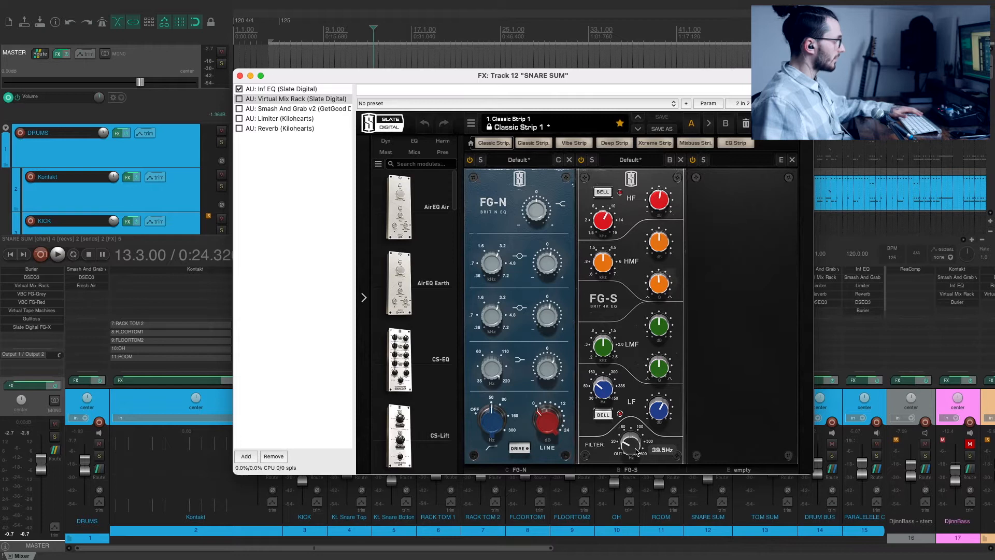
left_click(608, 392)
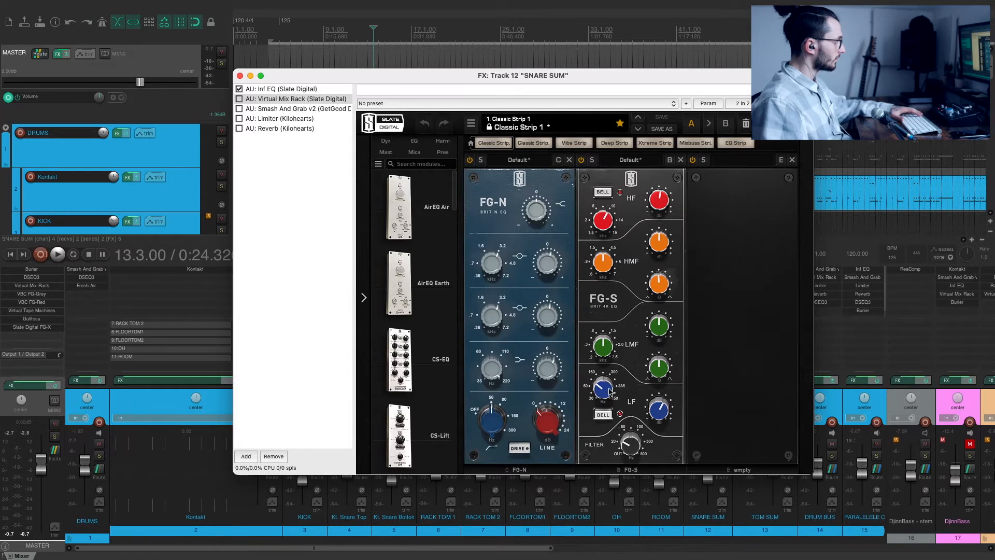
mouse_move(660, 413)
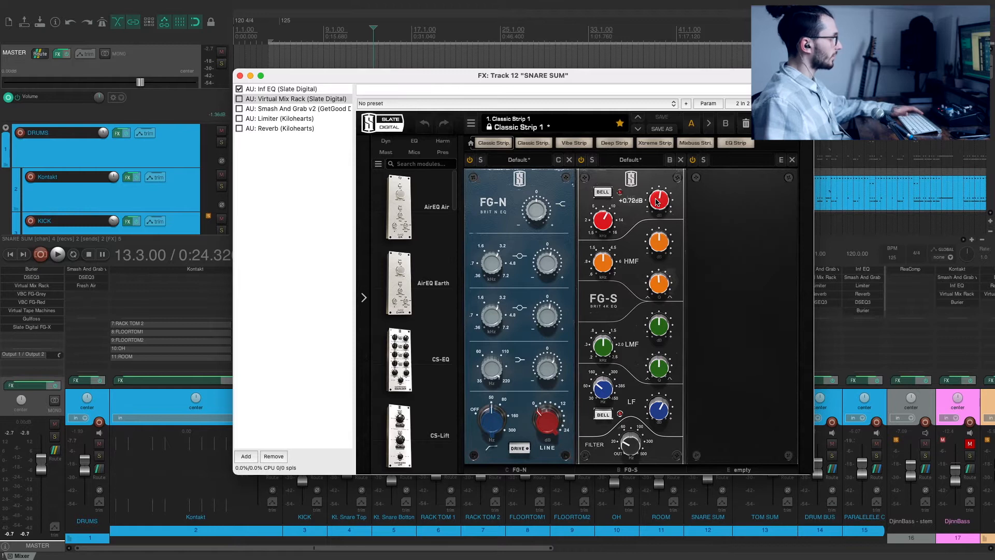
Enable Virtual Mix Rack on the SNARE SUM track and play the snare to hear its effect
left_click(240, 99)
key("space")
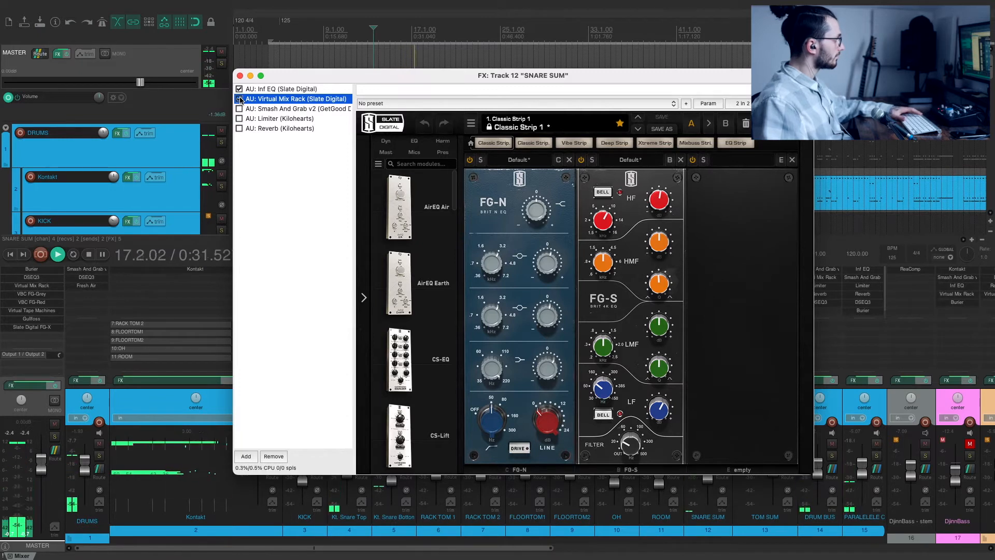
key("space")
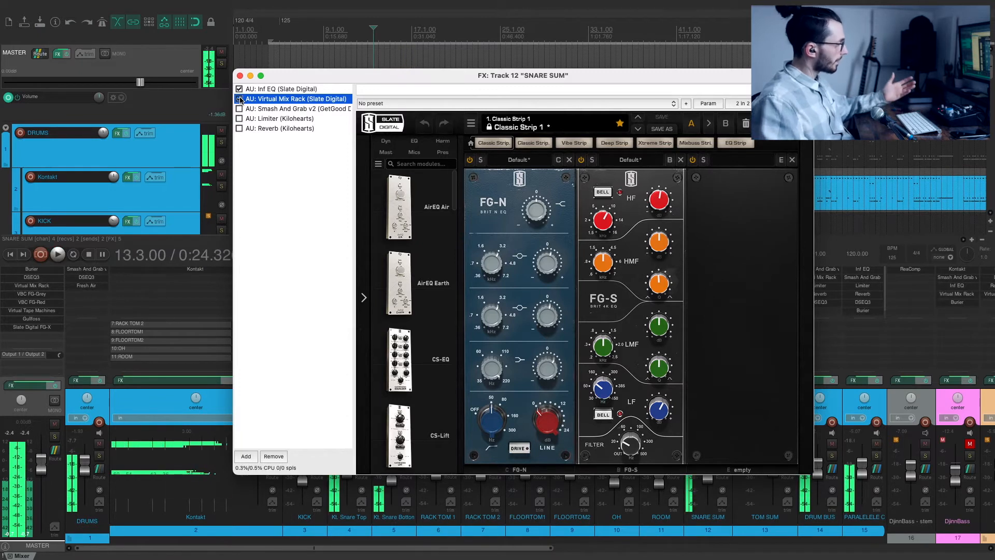
Open Smash And Grab v2 on the SNARE SUM track and toggle it during playback to compare, leaving it active
left_click(248, 108)
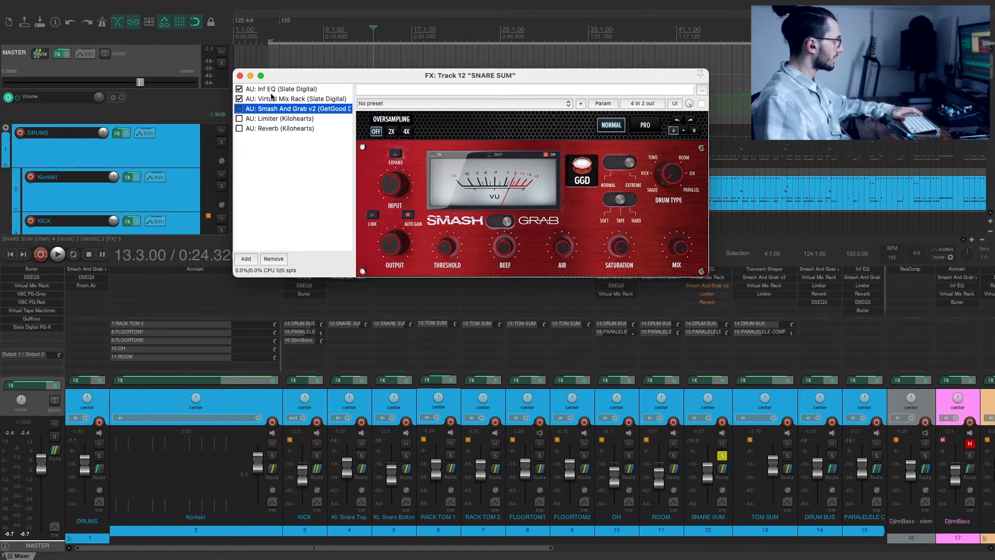
left_click(239, 109)
key("space")
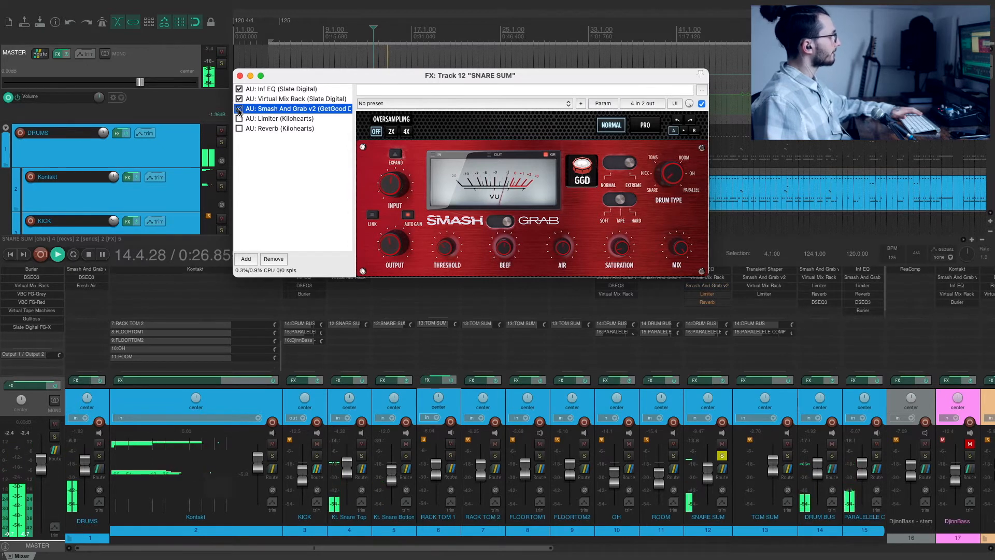
left_click(239, 109)
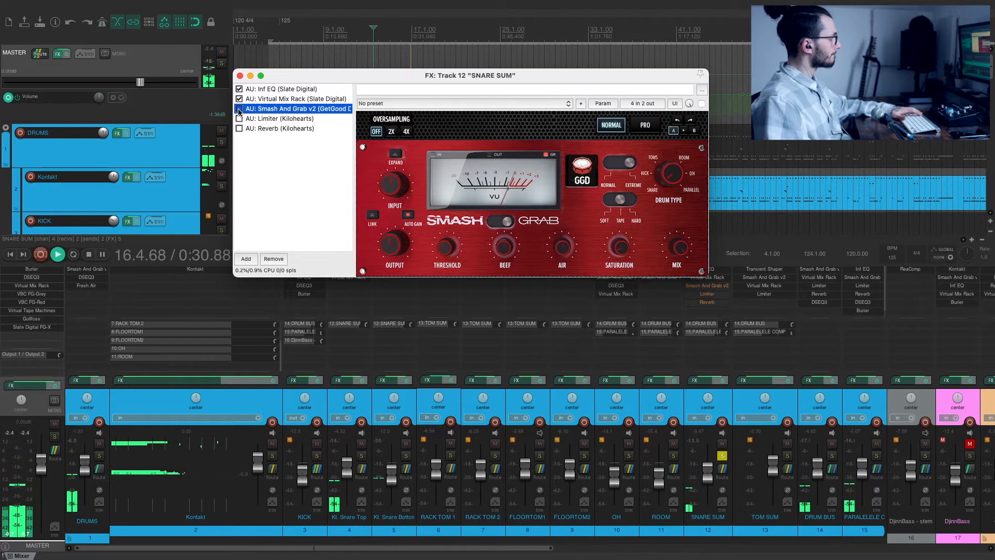
key("space")
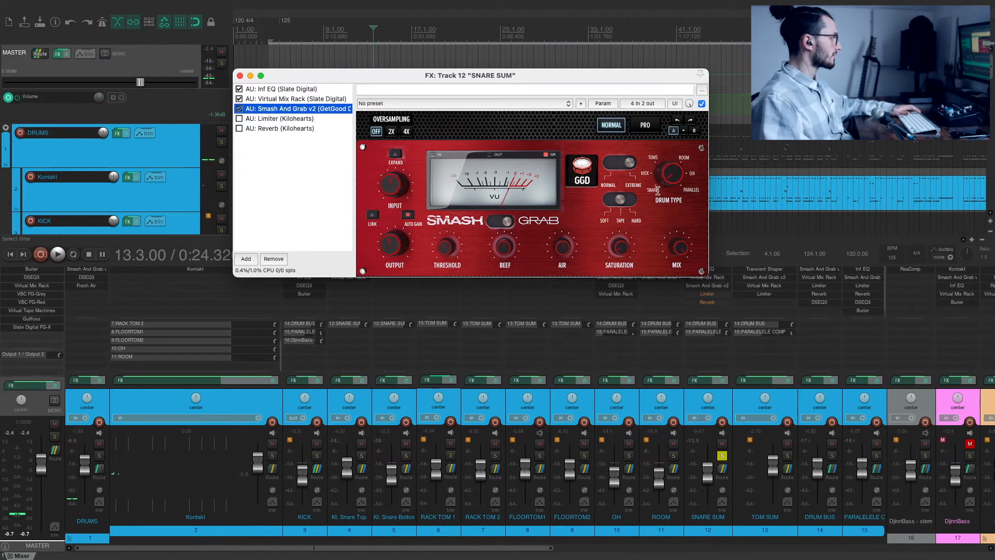
Inspect Smash And Grab's mix, saturation, air, beef and input settings on the SNARE SUM track, and replay the snare
left_click_drag(679, 250, 679, 241)
left_click(620, 248)
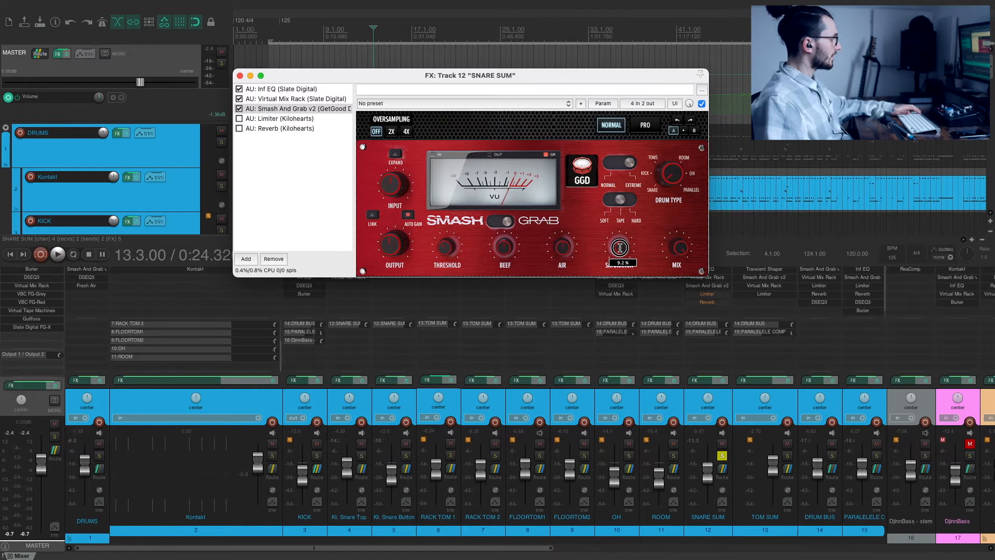
left_click(563, 249)
left_click(504, 250)
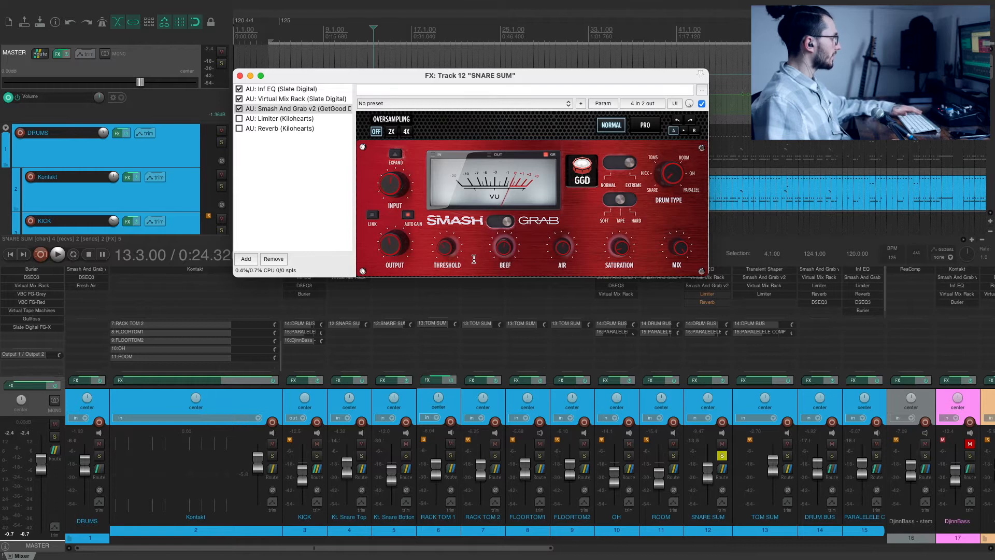
left_click(386, 181)
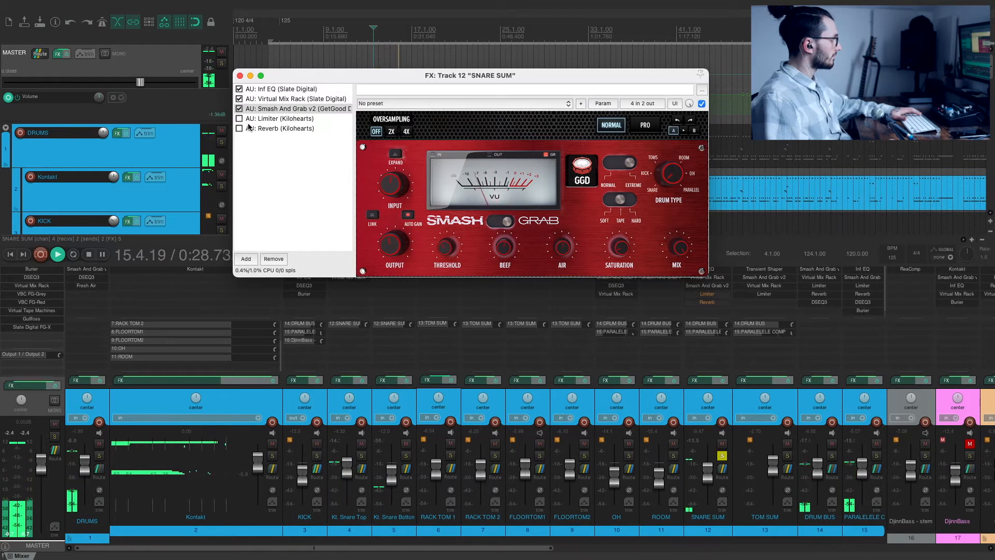
key("space")
Open the Limiter on the SNARE SUM track and toggle it during playback to compare, leaving it active
left_click(269, 119)
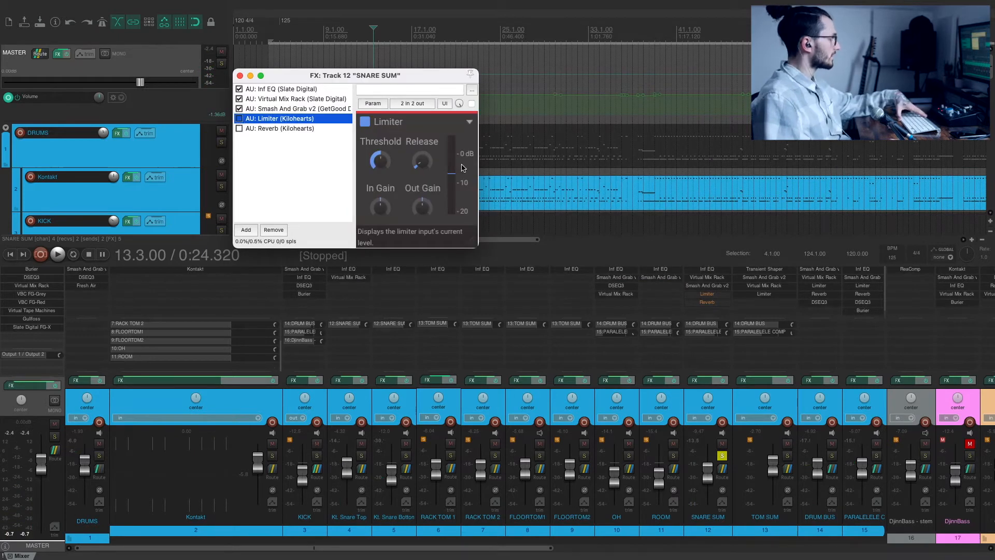
left_click(240, 119)
key("space")
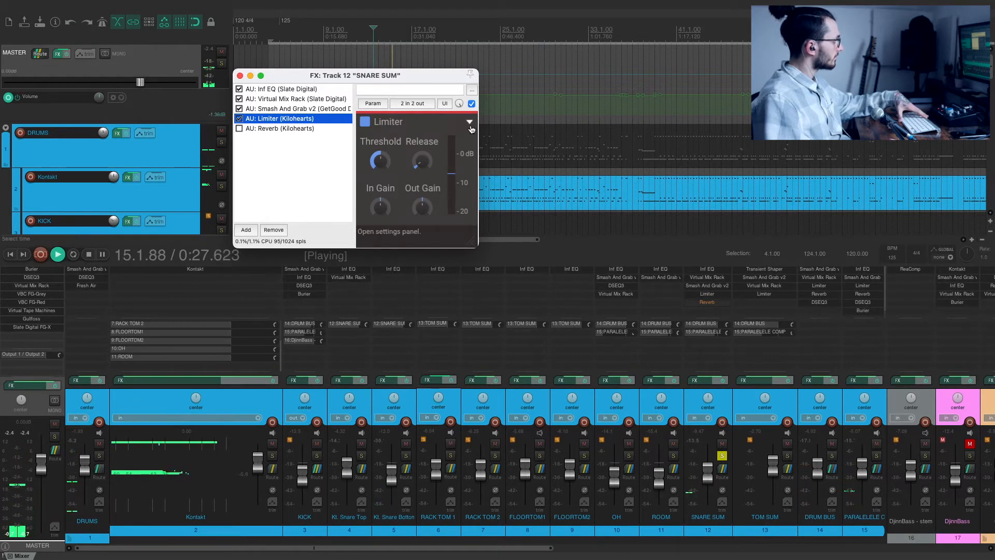
left_click(238, 119)
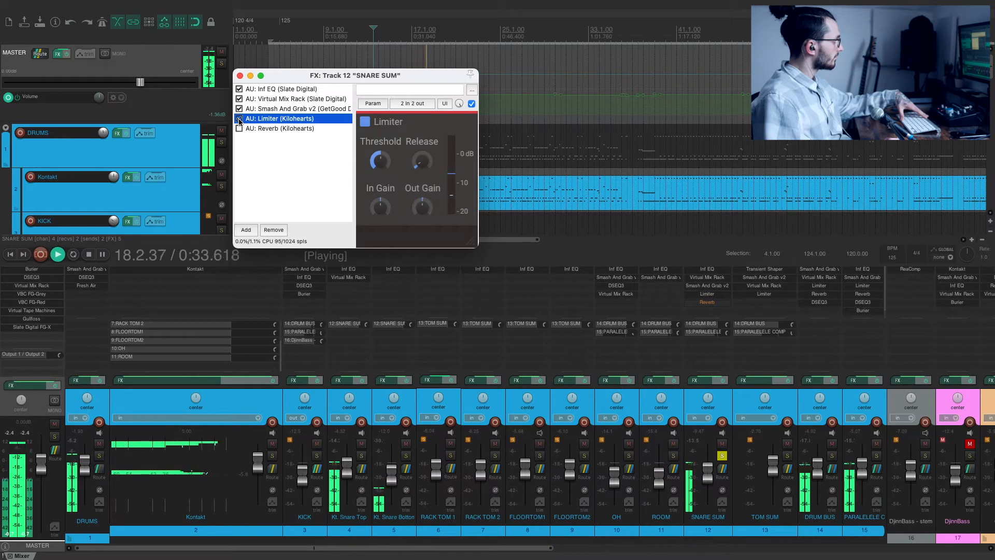
key("space")
left_click(239, 119)
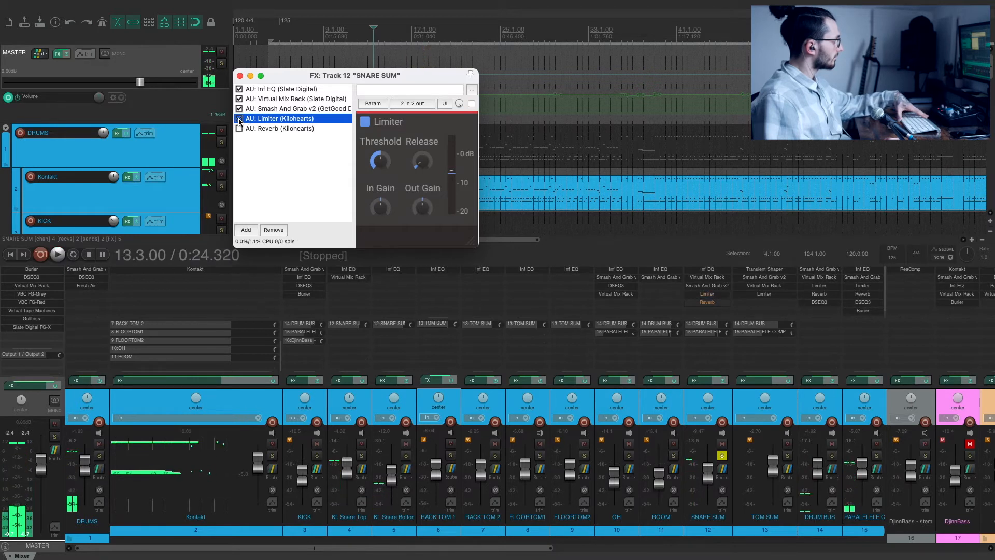
Enable Reverb on the SNARE SUM track and inspect its width, mix and size settings
left_click(238, 128)
left_click(263, 129)
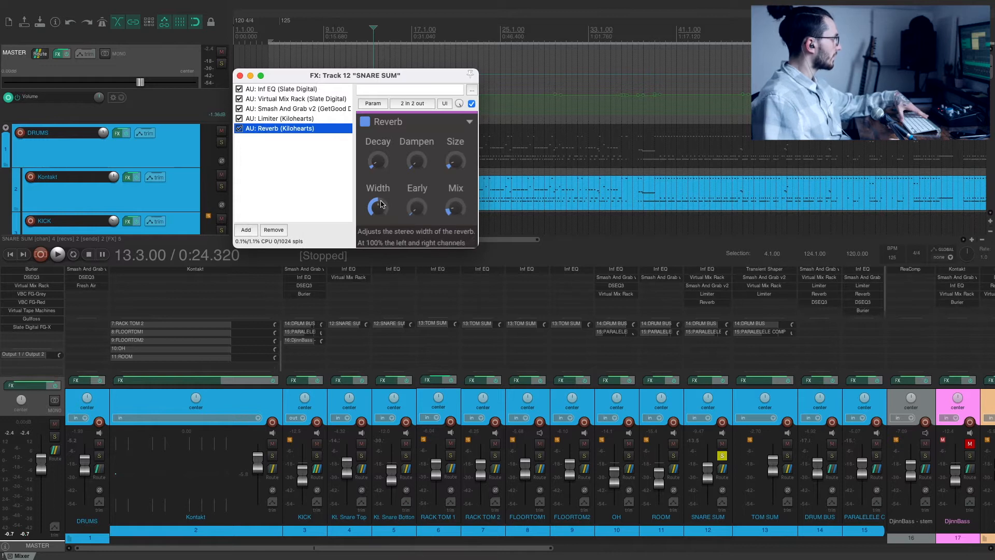
left_click(463, 207)
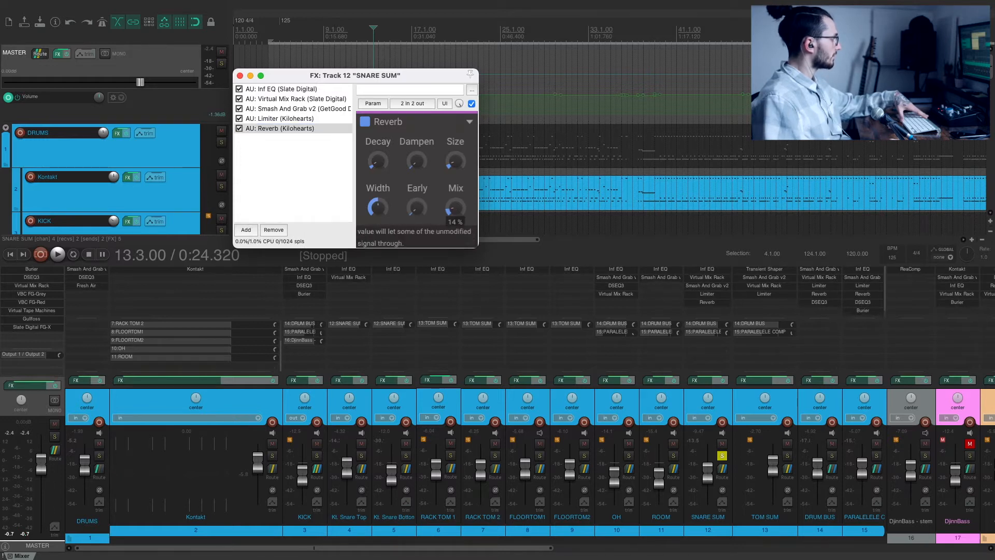
left_click(452, 207)
left_click(455, 161)
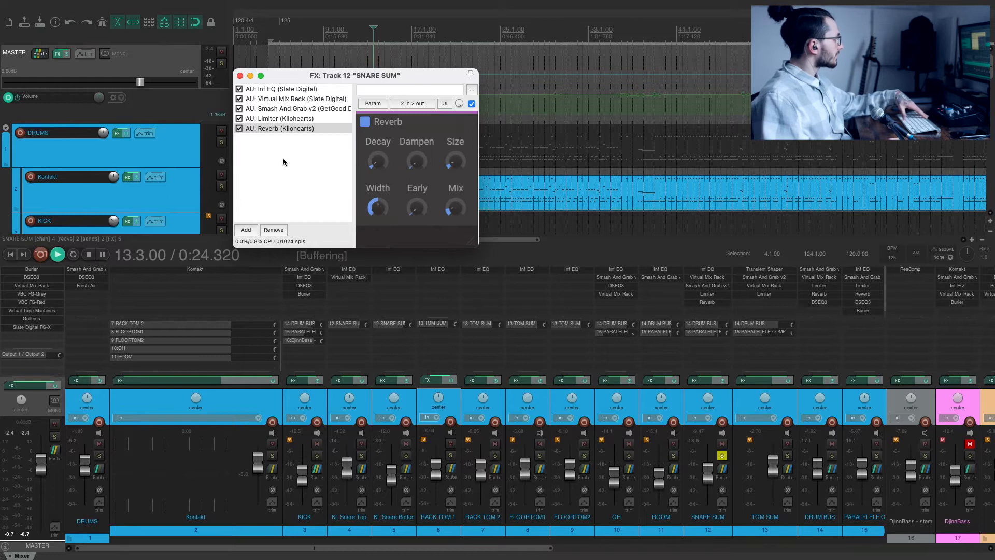
Play the snare and toggle the SNARE SUM Reverb off and on to compare, leaving it active
key("space")
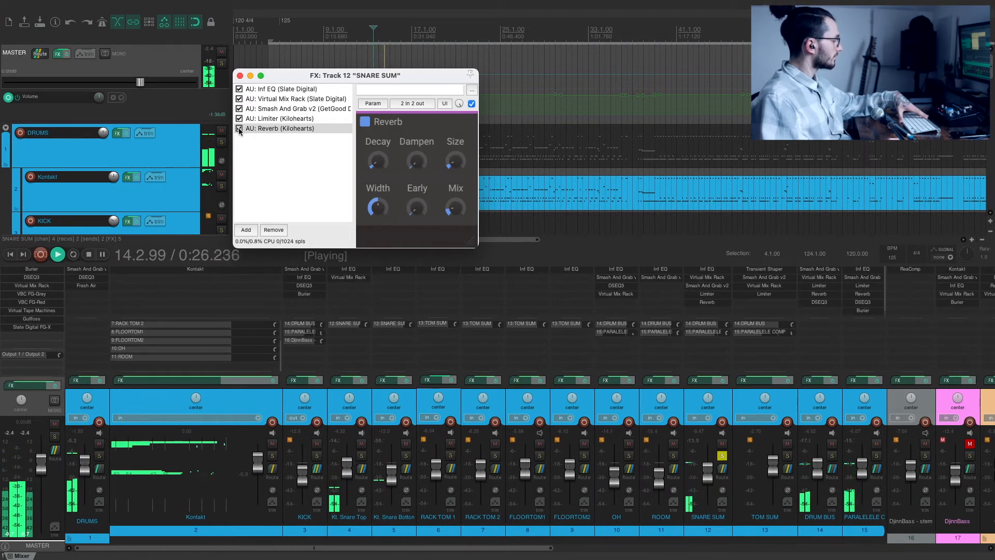
left_click(239, 128)
left_click(239, 128)
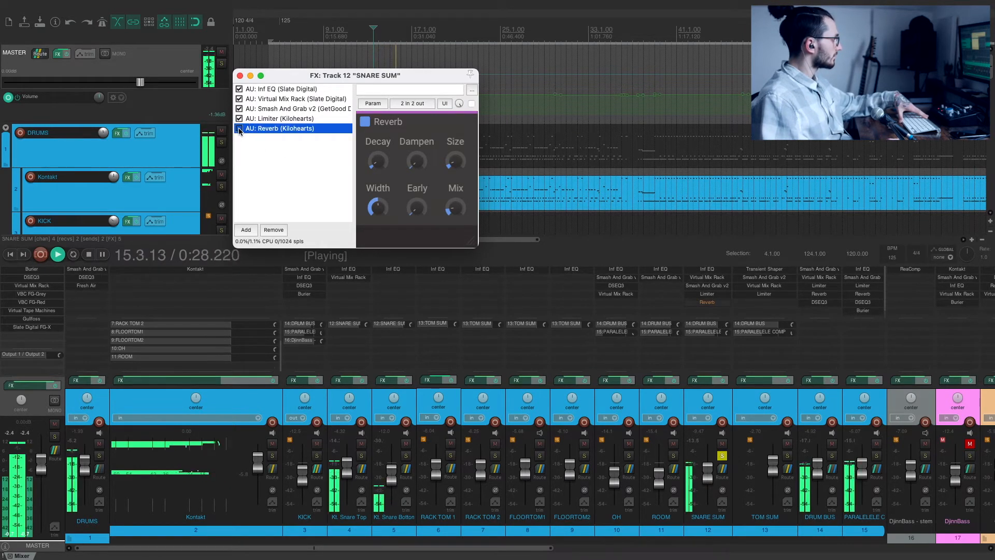
key("space")
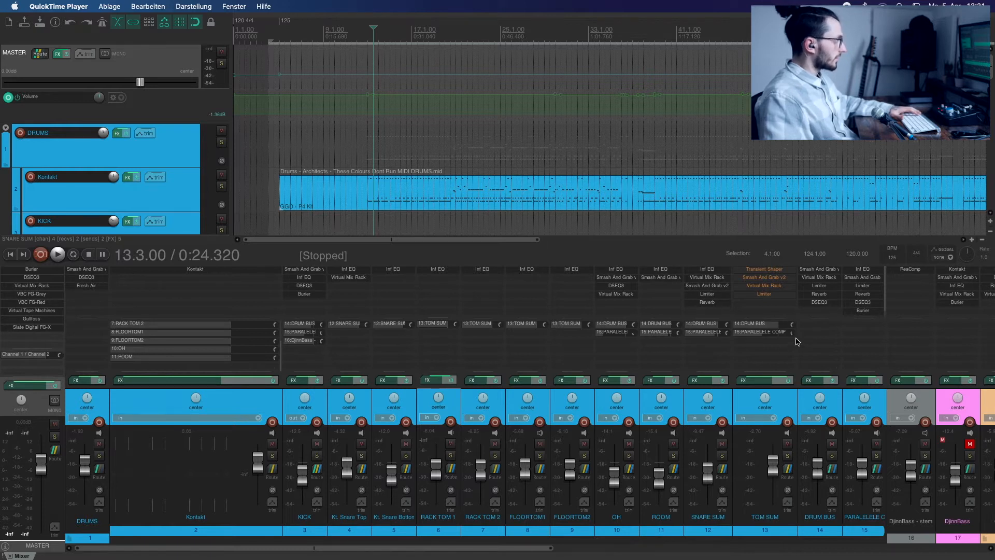
Open the TOM SUM effects chain, solo the track and play the toms unprocessed, bringing up Transient Shaper
left_click(756, 384)
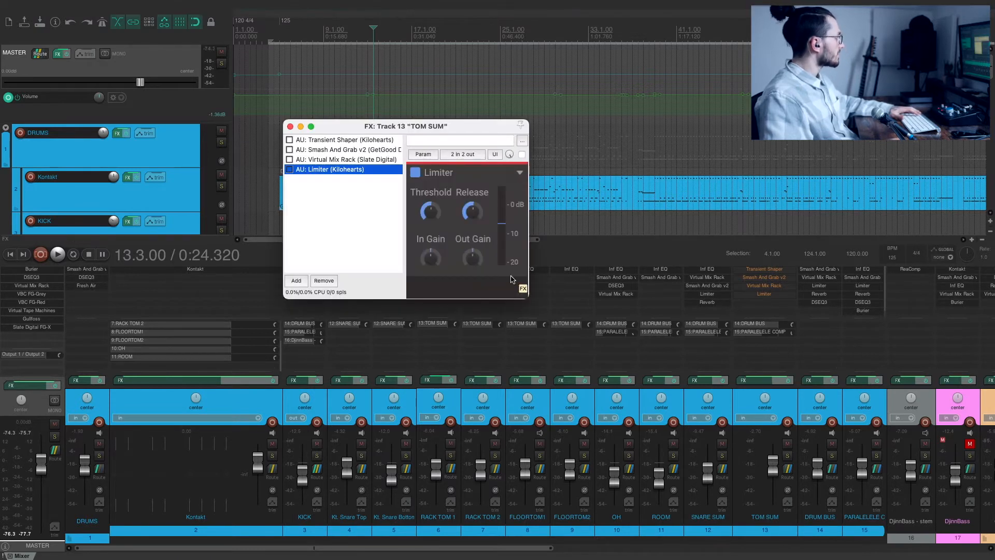
left_click_drag(344, 130, 453, 129)
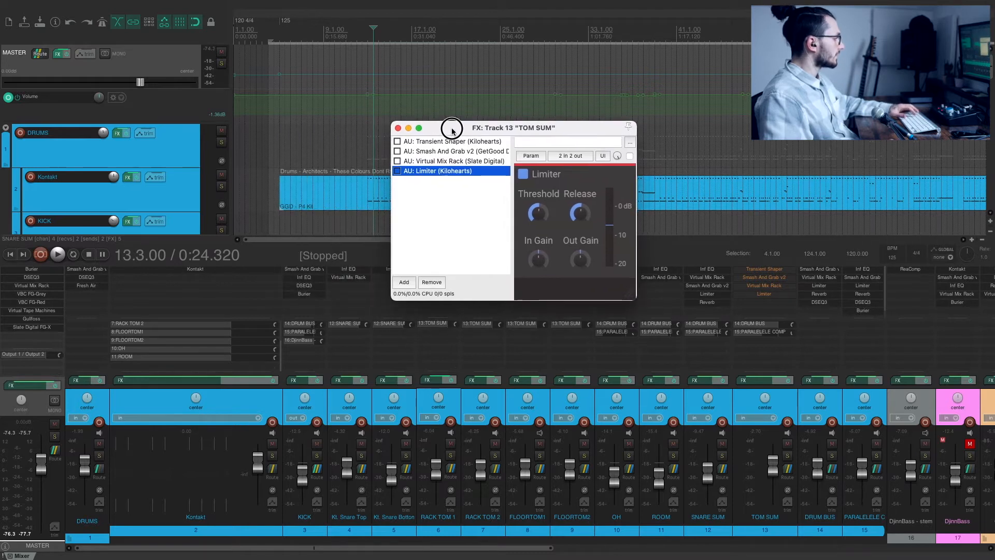
left_click(787, 456)
key("space")
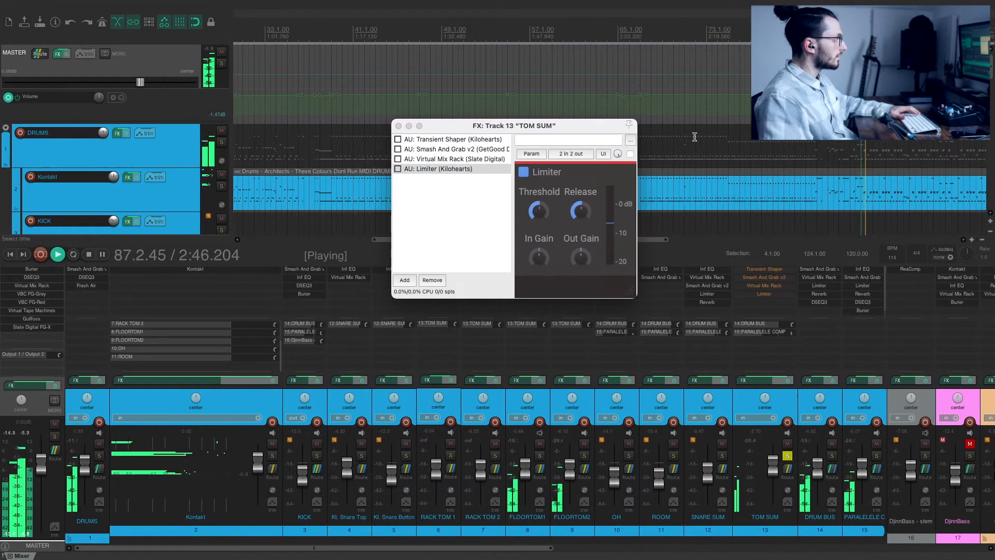
left_click(434, 140)
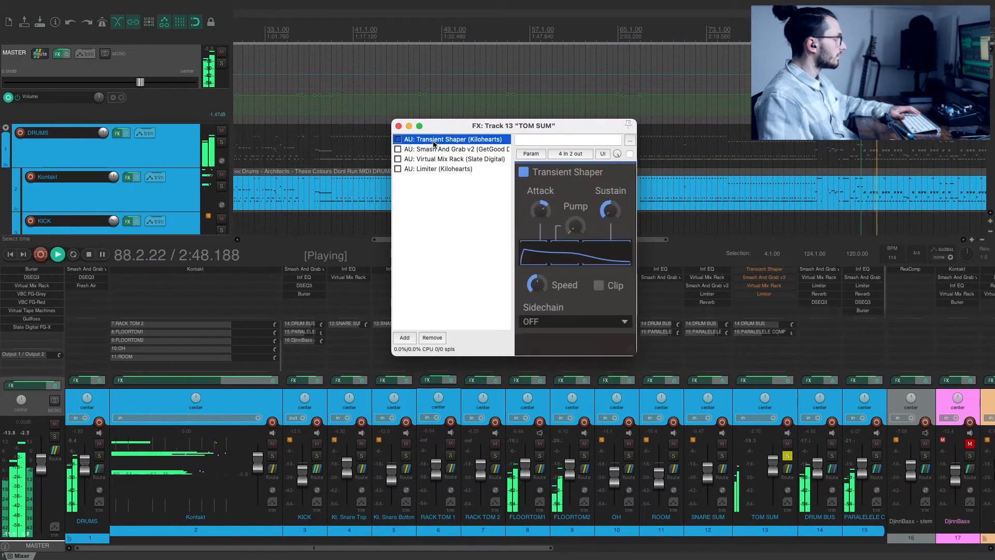
key("space")
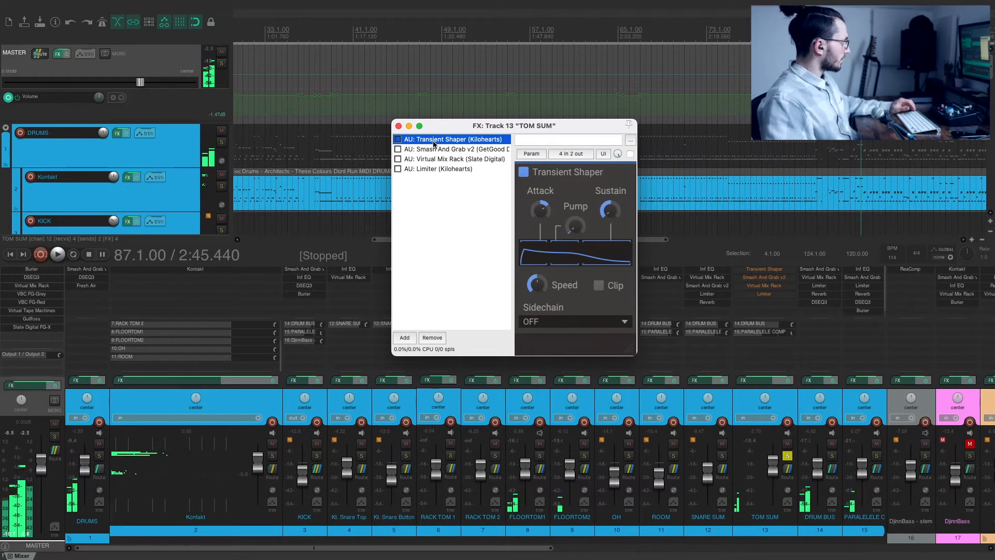
Enable Transient Shaper on the TOM SUM track, look over its sustain setting and play the toms through it
left_click(398, 139)
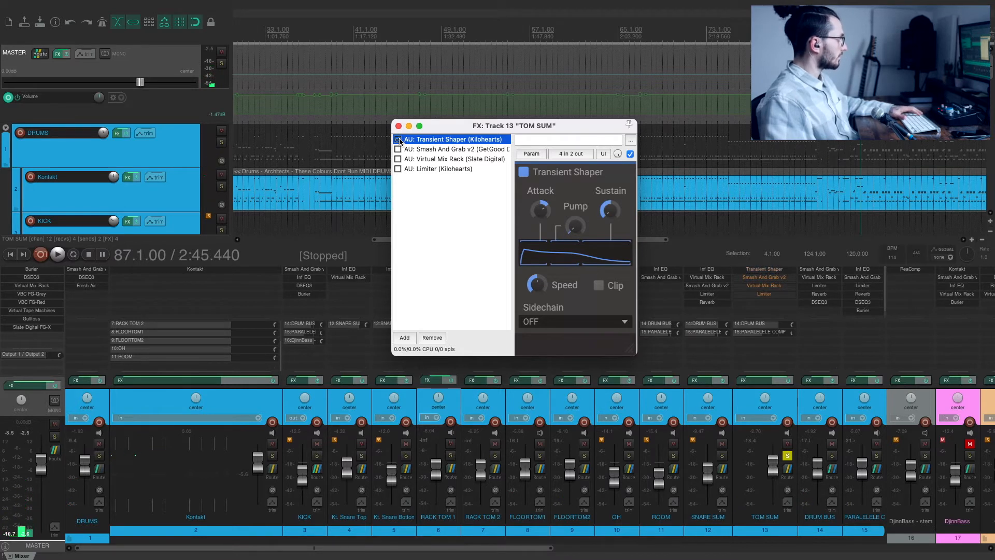
left_click_drag(499, 130, 513, 184)
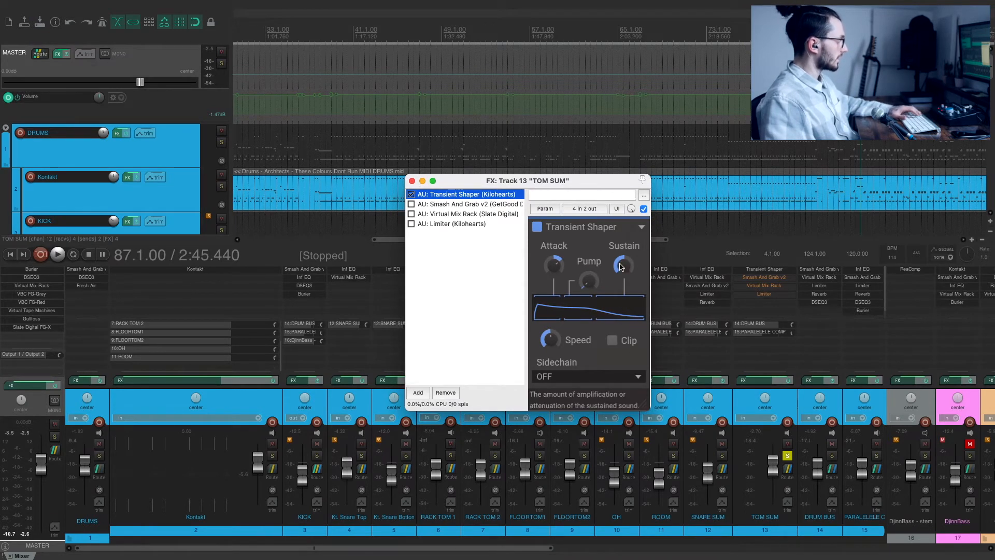
key("space")
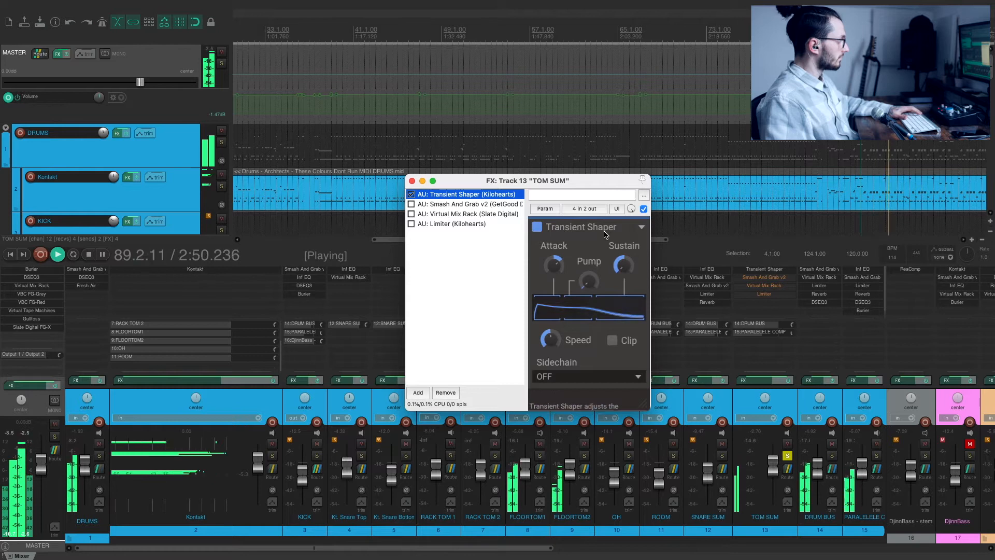
key("space")
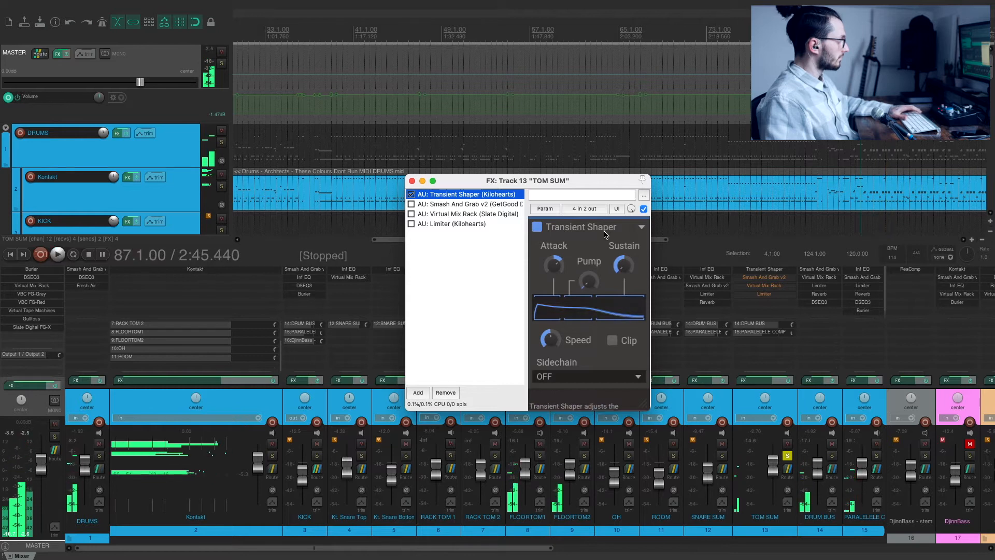
Replay the toms while bypassing and re-enabling Transient Shaper on the TOM SUM track to compare
key("space")
left_click(412, 195)
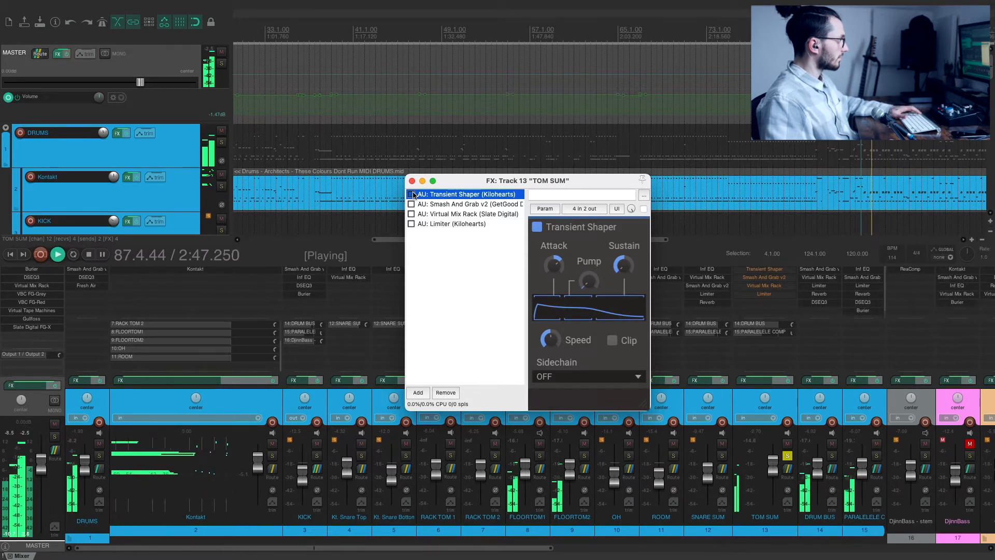
left_click(412, 194)
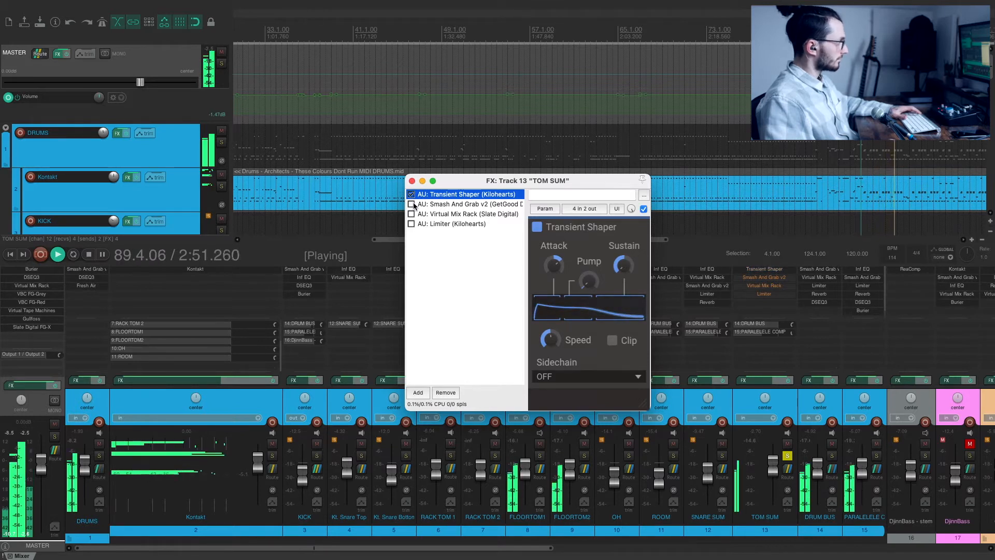
key("space")
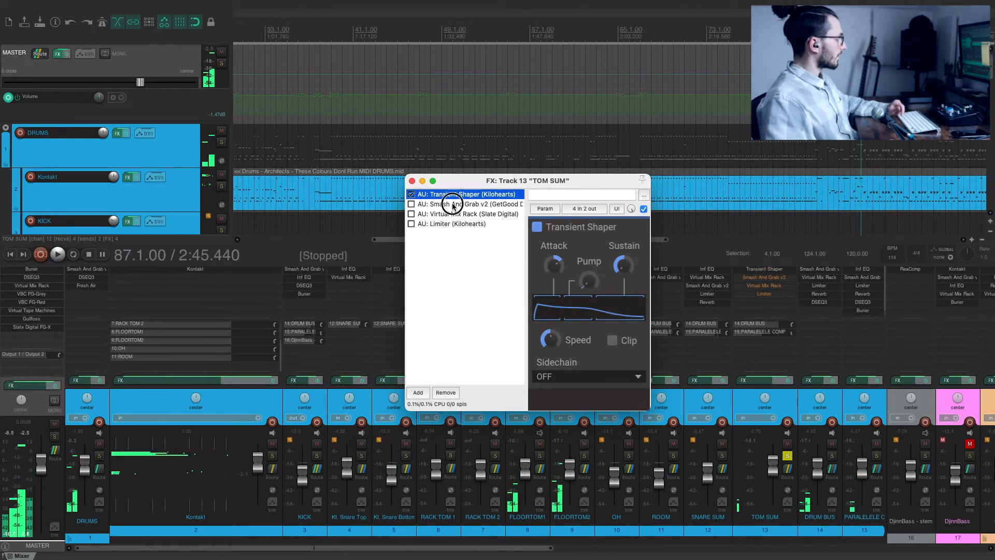
Open Smash And Grab v2 on the TOM SUM track and inspect its drum type, mix, air, beef and input settings
left_click(452, 205)
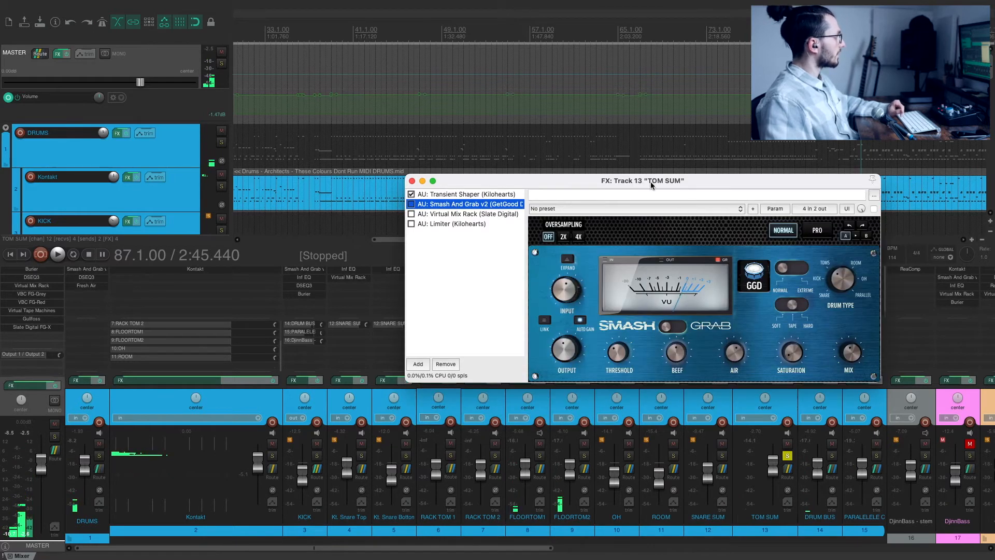
left_click_drag(652, 185, 590, 145)
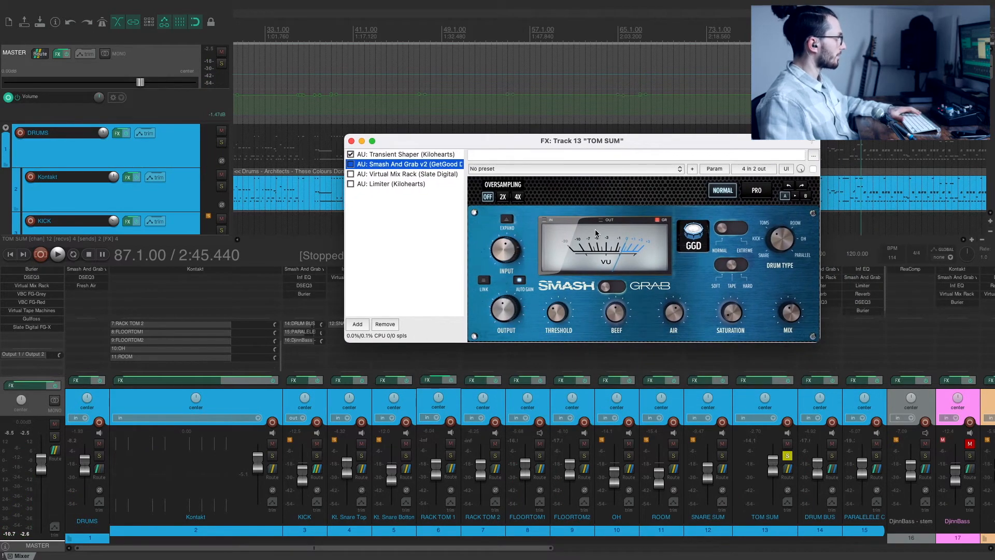
left_click(754, 293)
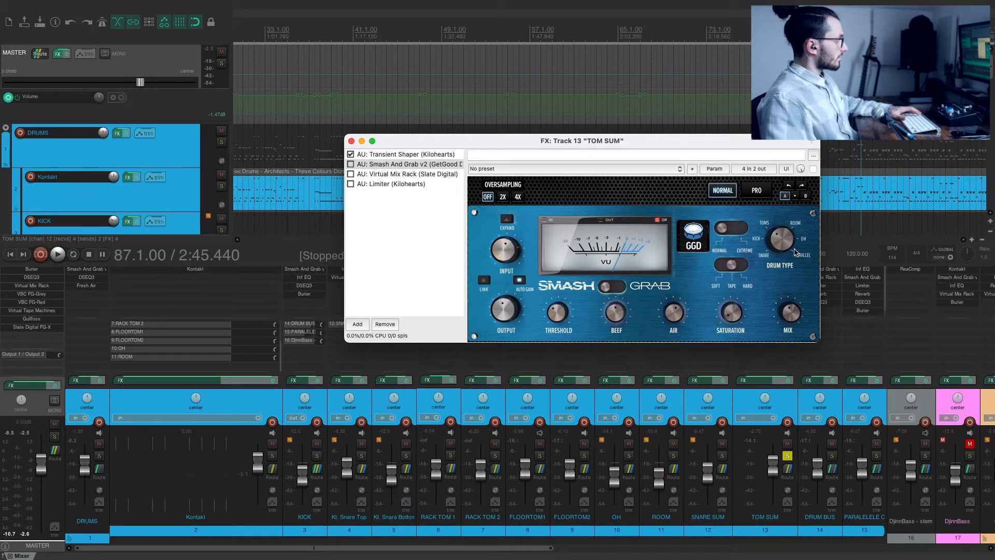
left_click_drag(782, 239, 768, 229)
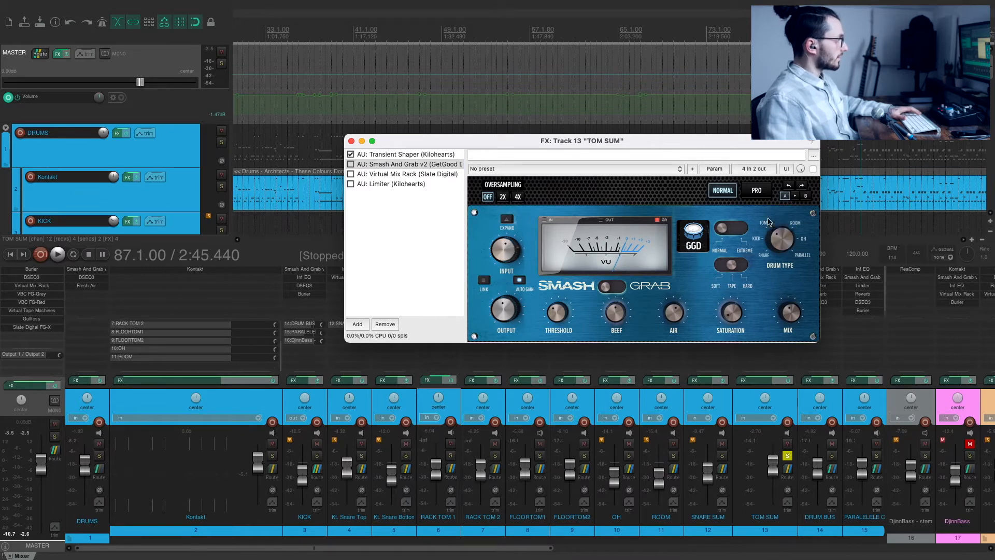
mouse_move(791, 316)
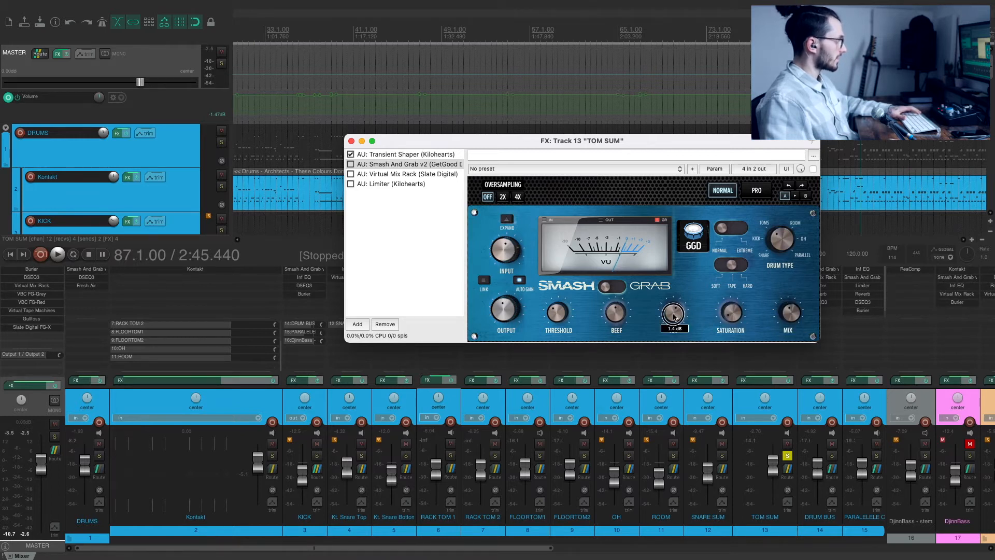
mouse_move(617, 317)
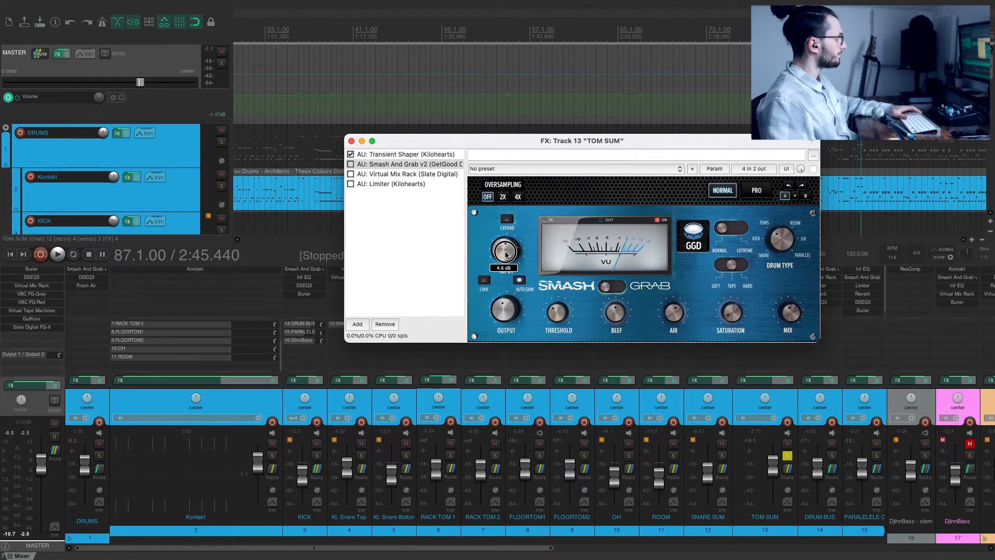
Enable Smash And Grab v2 on the TOM SUM track and toggle it during playback to compare, leaving it active
left_click(350, 164)
key("space")
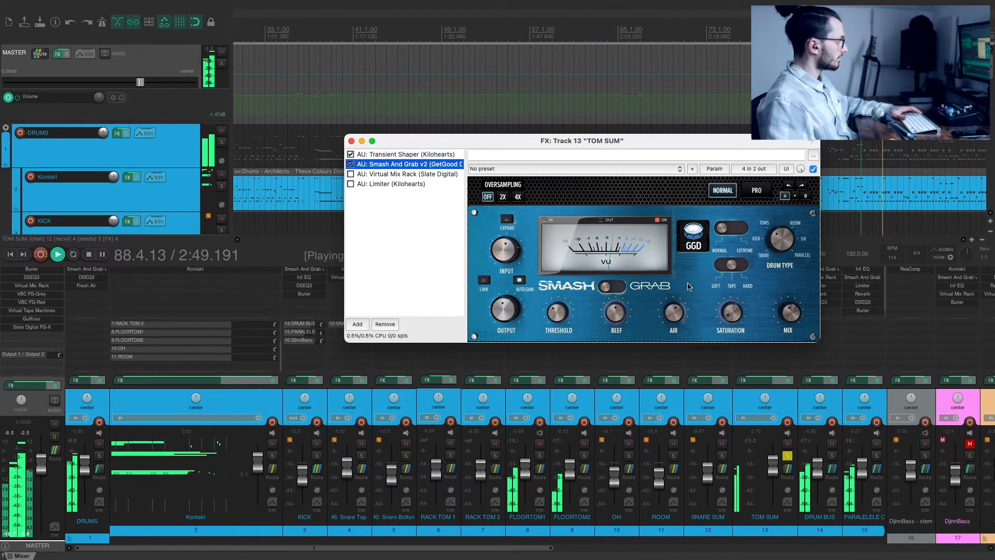
left_click(350, 164)
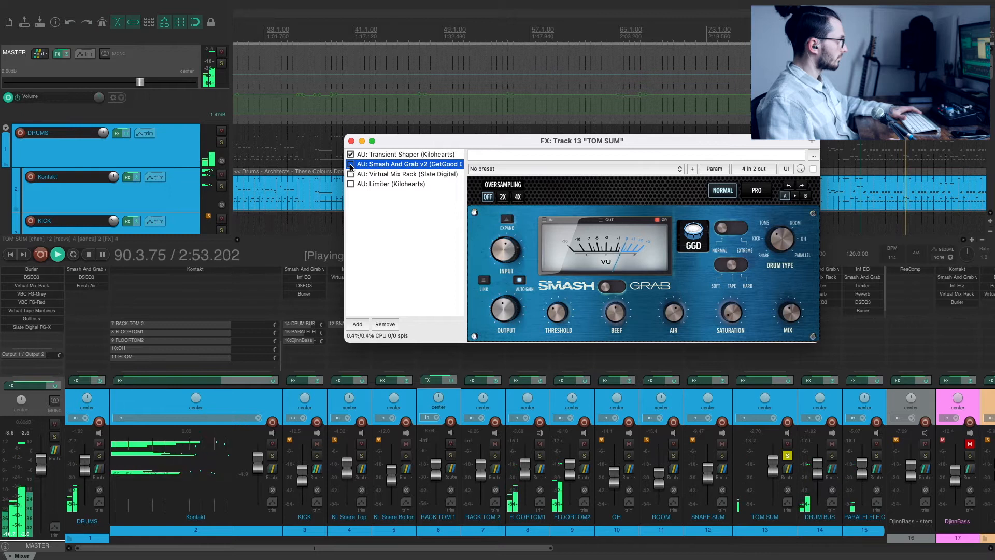
left_click(350, 165)
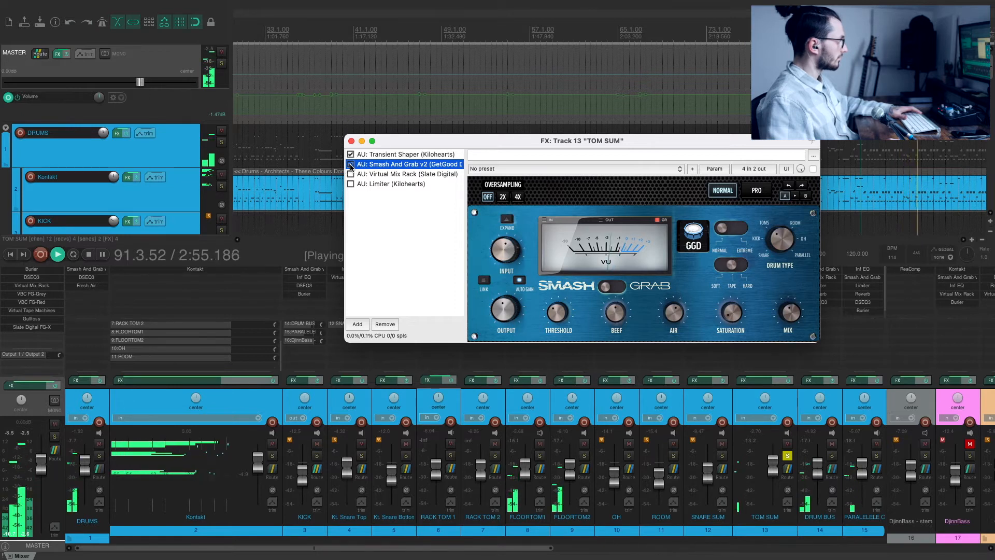
key("space")
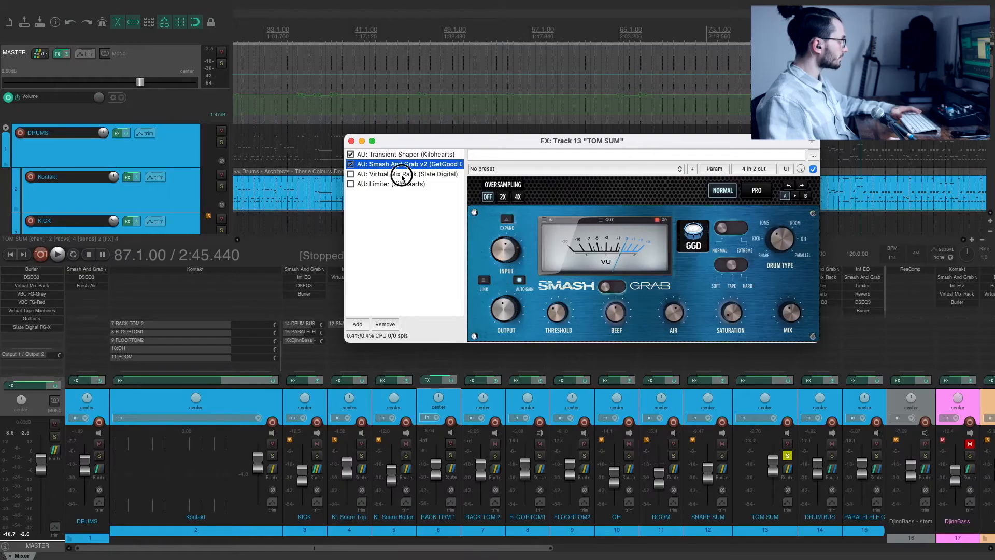
Open Virtual Mix Rack on the TOM SUM track and inspect its FG-N filter and EQ bands and the CS-EQ mid bands
left_click(402, 174)
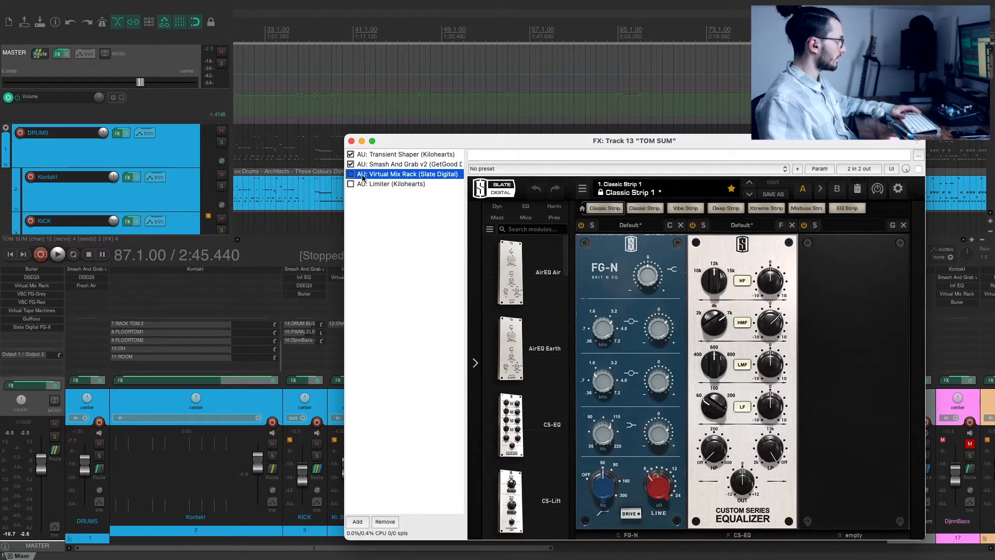
left_click(603, 487)
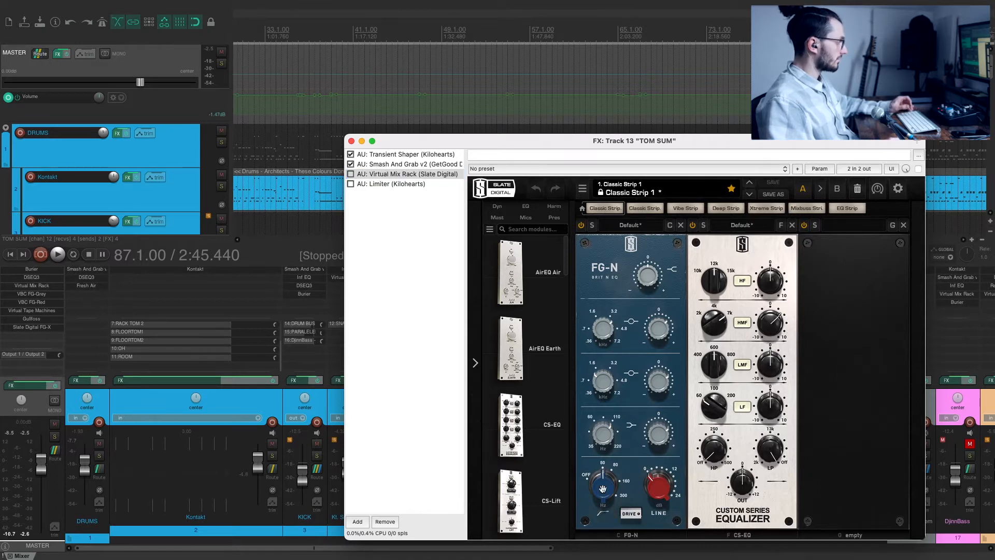
left_click(605, 489)
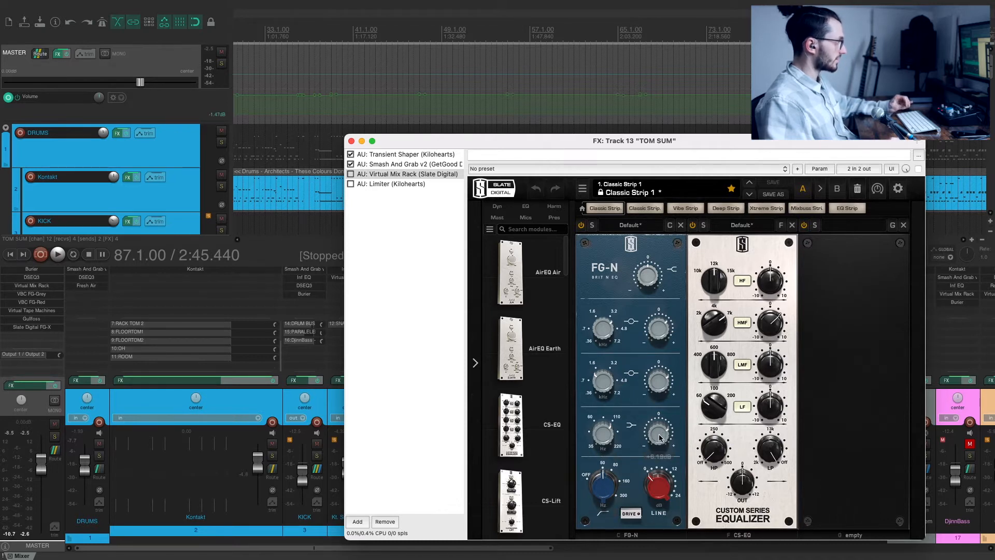
left_click(602, 383)
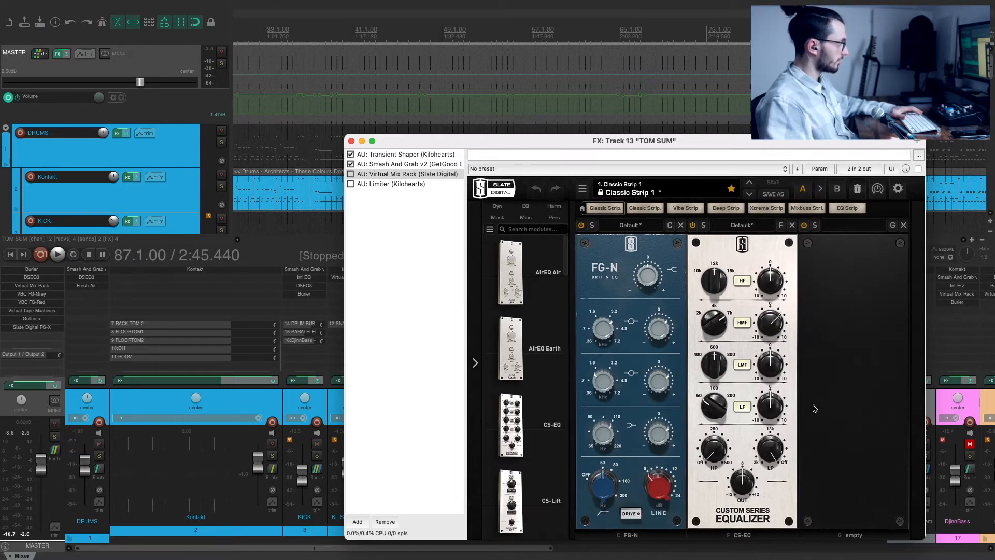
mouse_move(772, 325)
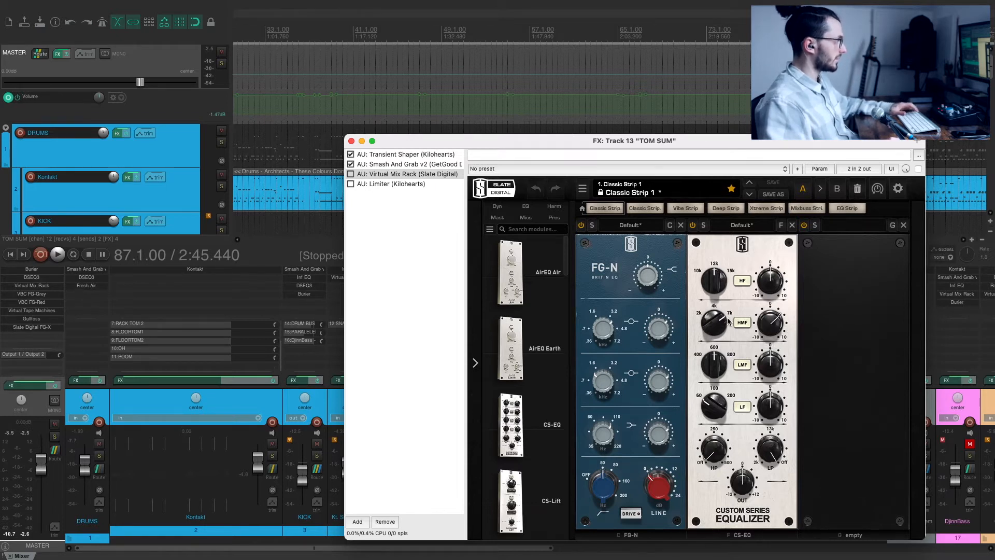
mouse_move(718, 321)
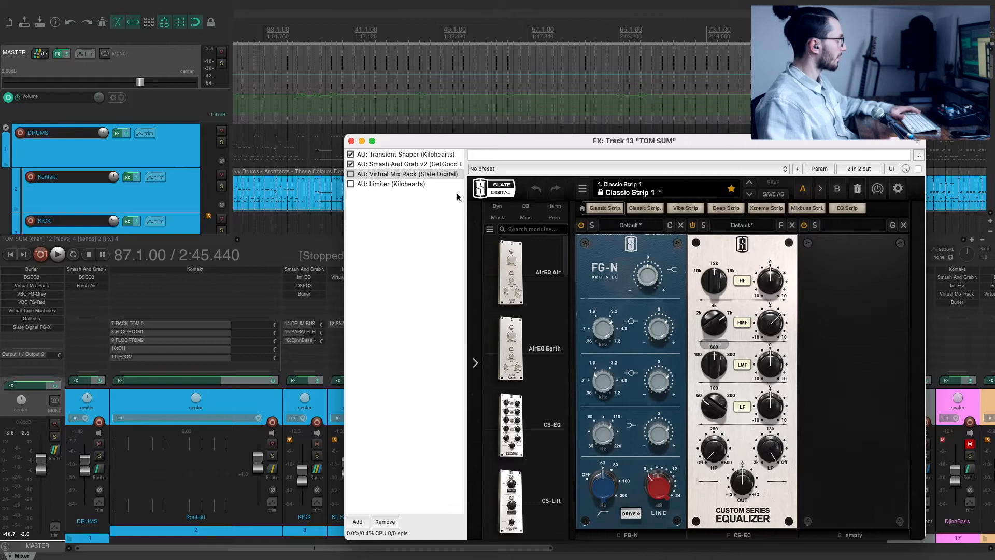
Play the toms while toggling Virtual Mix Rack on the TOM SUM track to compare, leaving it enabled
key("space")
left_click(350, 175)
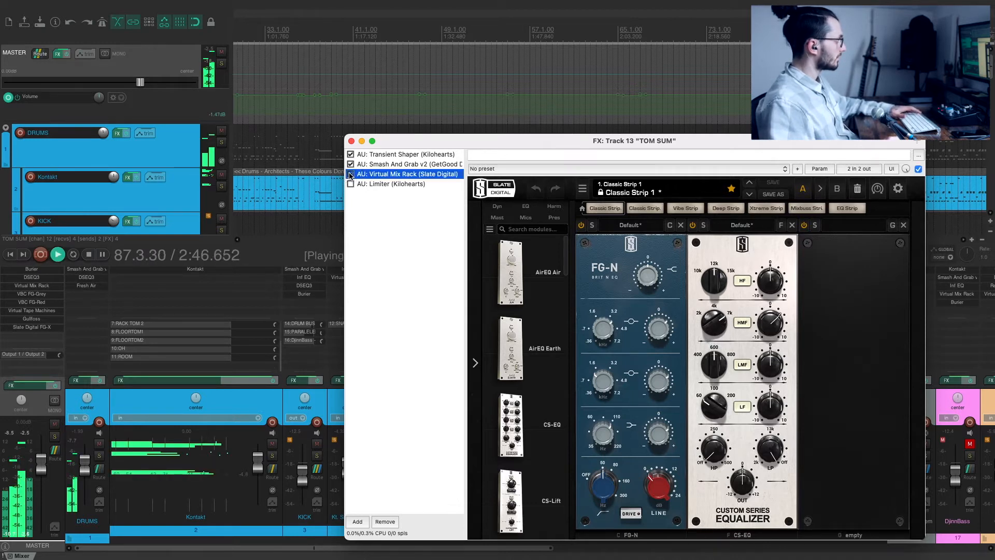
left_click(351, 175)
left_click(350, 174)
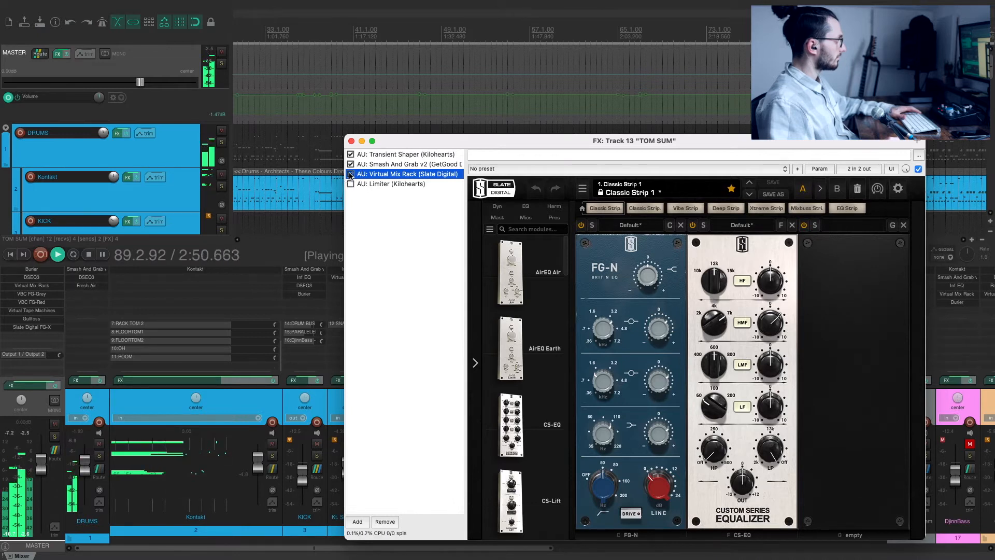
key("space")
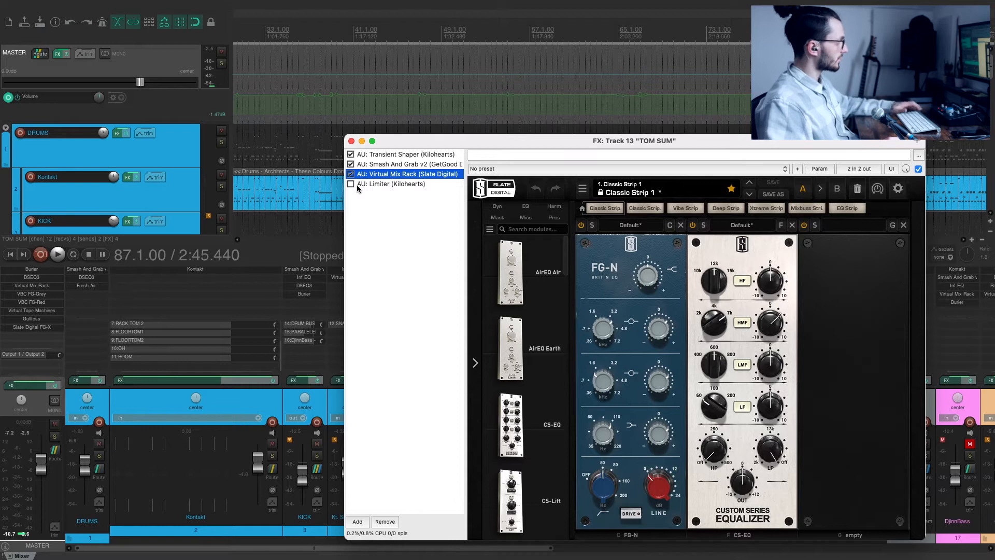
Open the Limiter on the TOM SUM track, enable it during playback and close the effects window
left_click(384, 183)
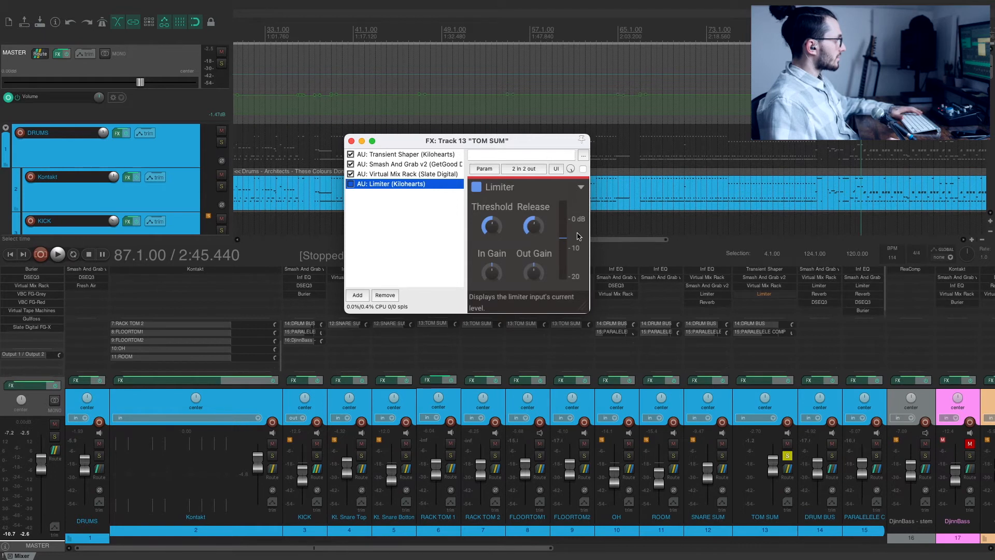
key("space")
left_click(351, 184)
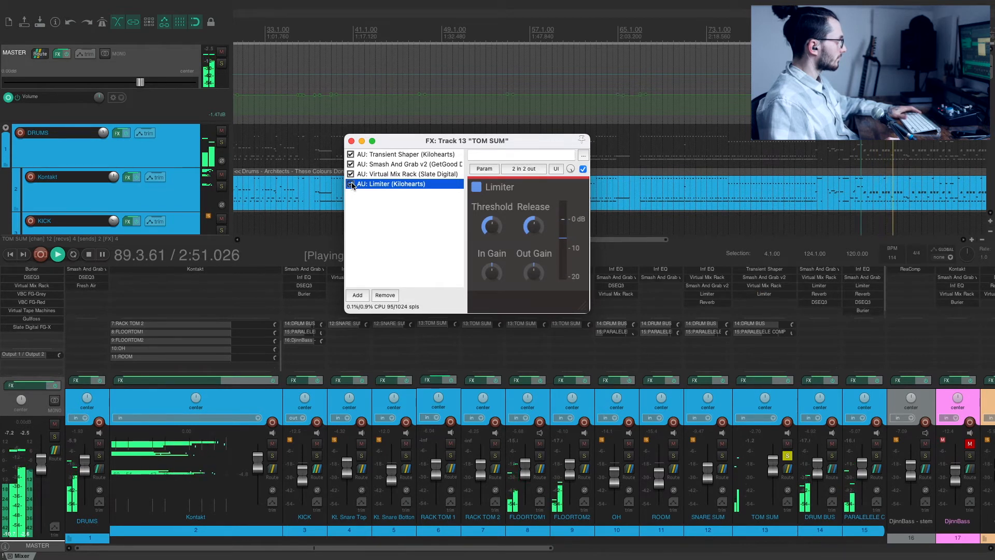
key("space")
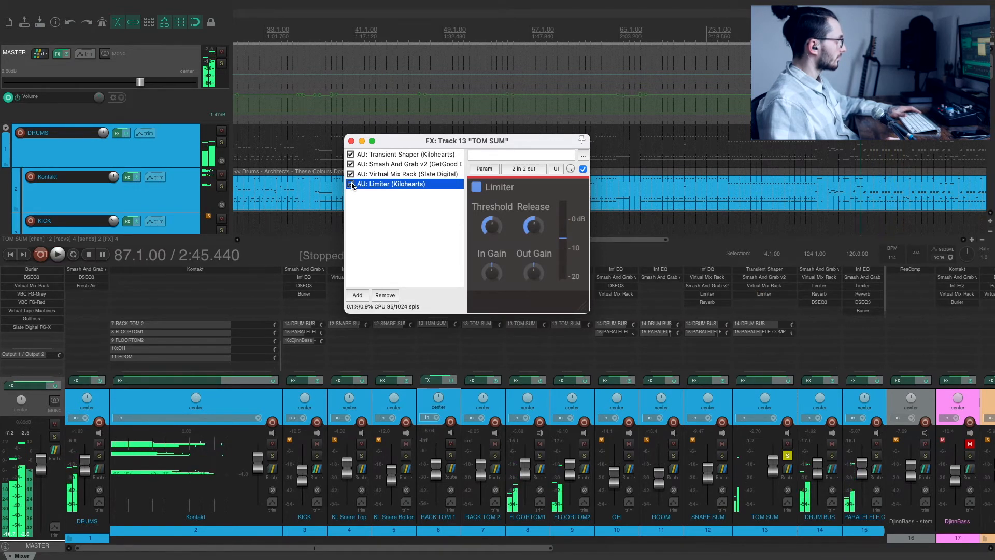
left_click(351, 141)
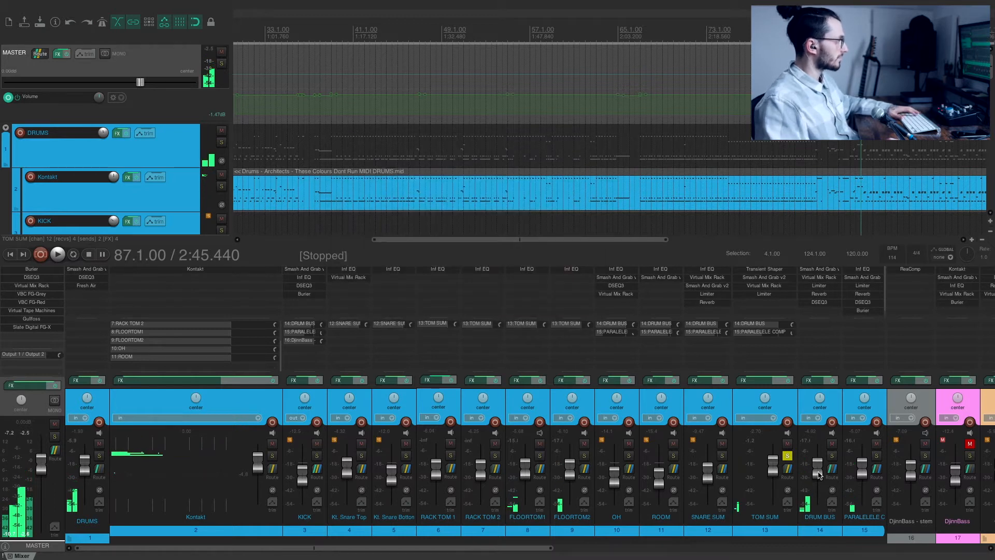
Unsolo the TOM SUM track and solo the DRUM BUS track instead
left_click(786, 455)
scroll(481, 446, "right", 4)
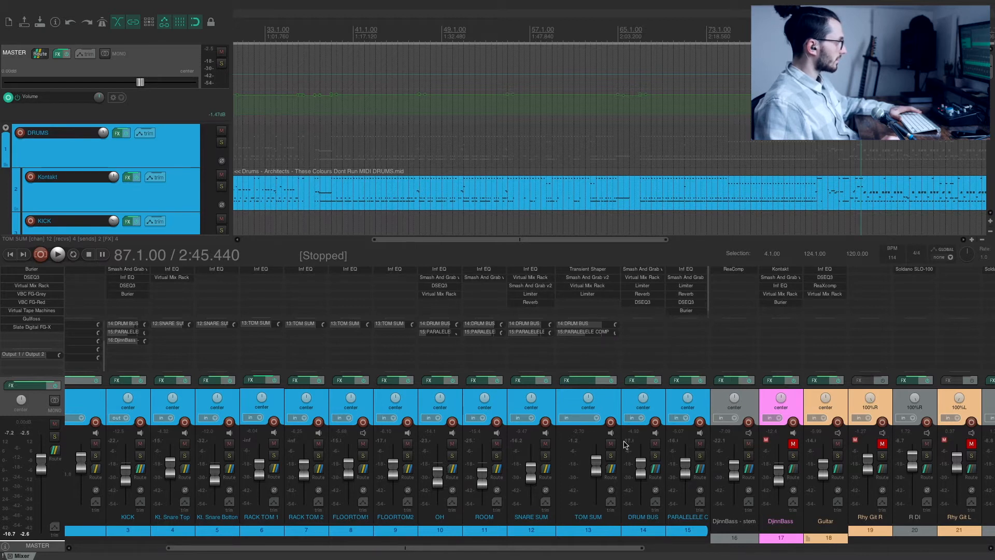
left_click(656, 457)
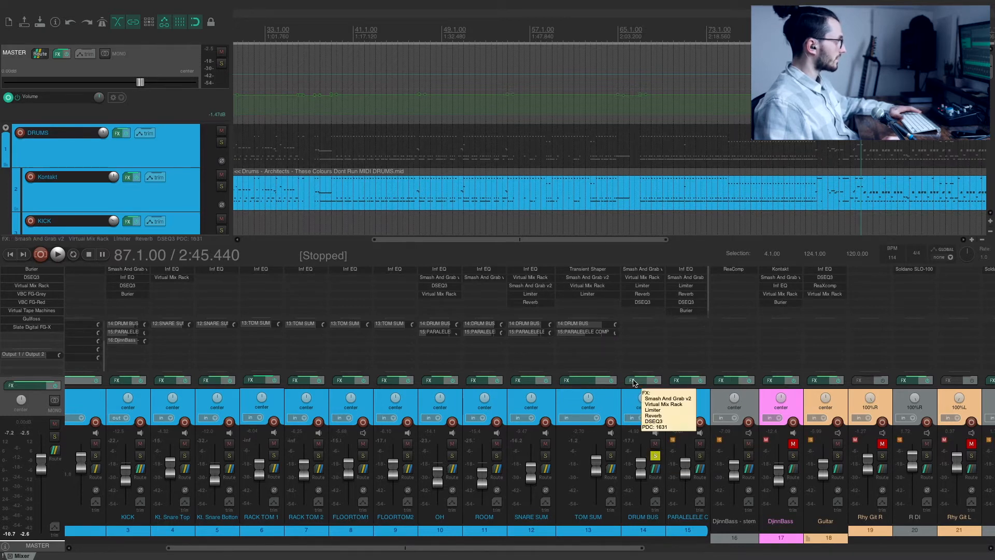
Open the DRUM BUS effects chain and play the bus with all of its plugins bypassed
left_click(632, 380)
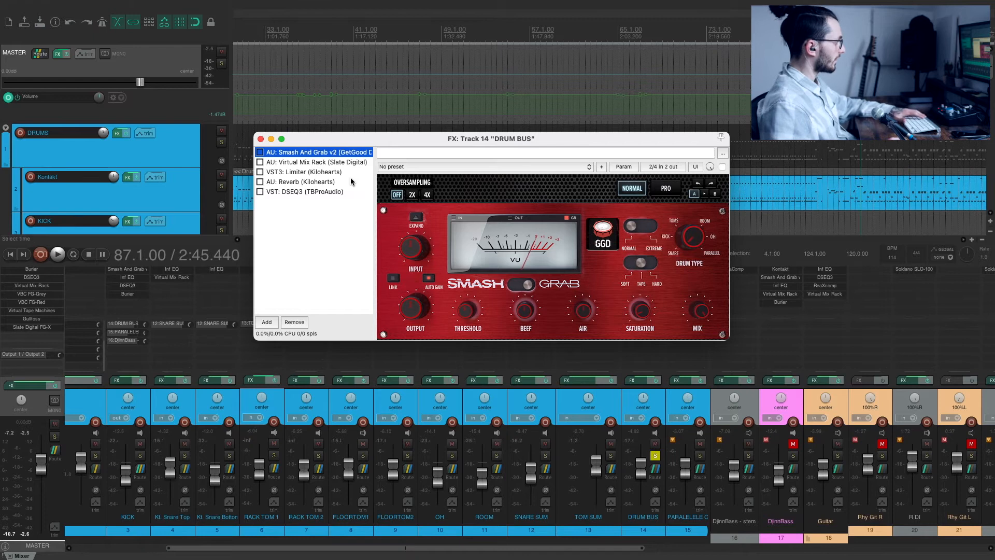
key("space")
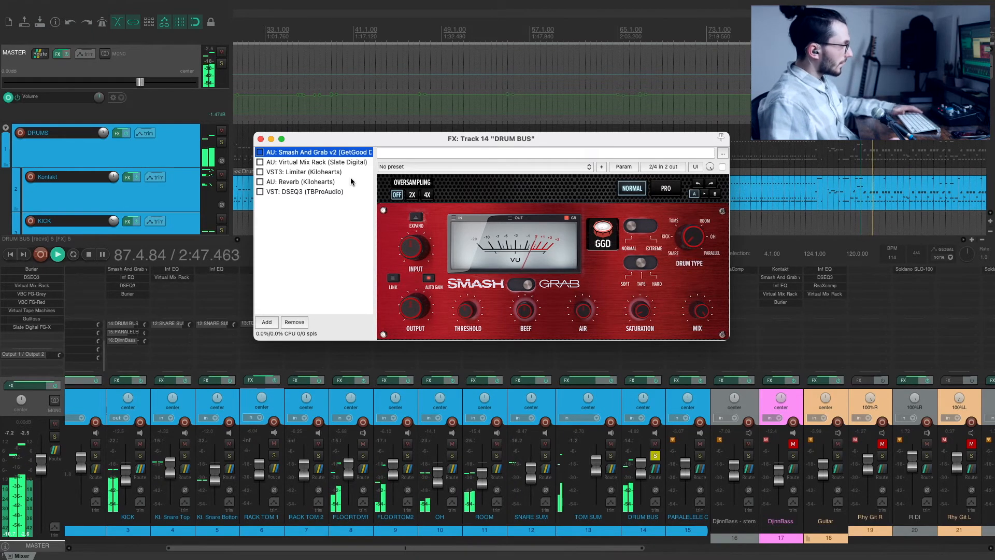
key("space")
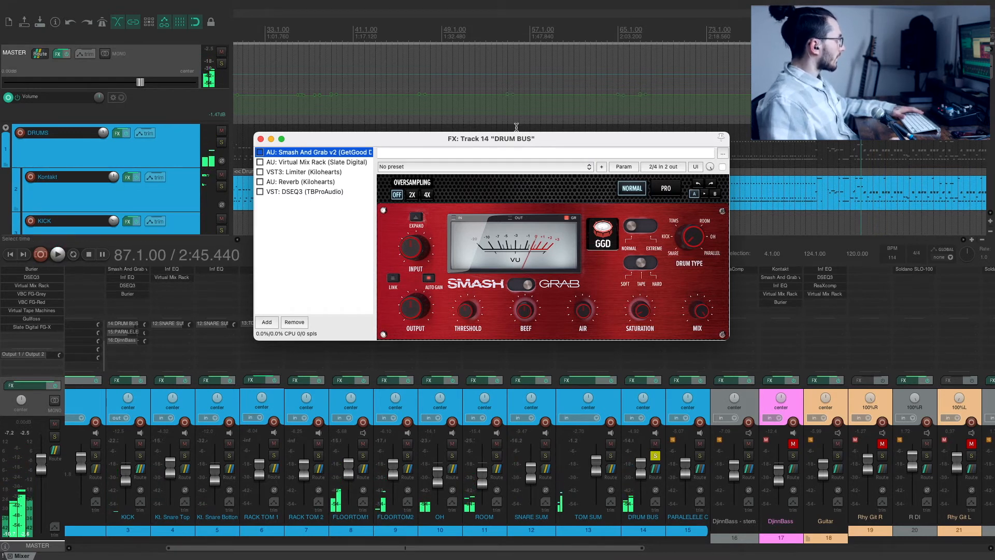
Enable Smash And Grab v2 on the DRUM BUS and inspect its drum type, mix and saturation settings
scroll(517, 127, "left", 3)
left_click(260, 152)
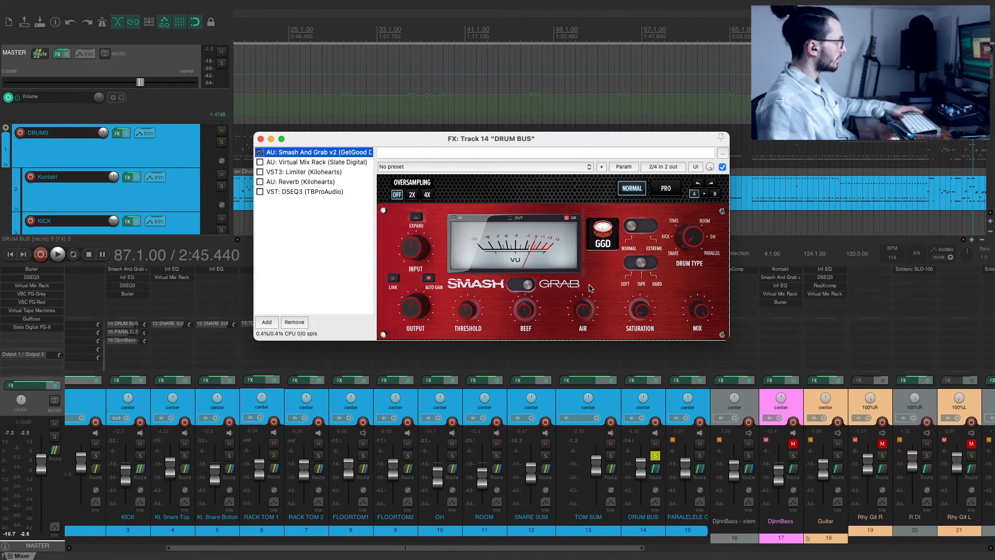
left_click(690, 243)
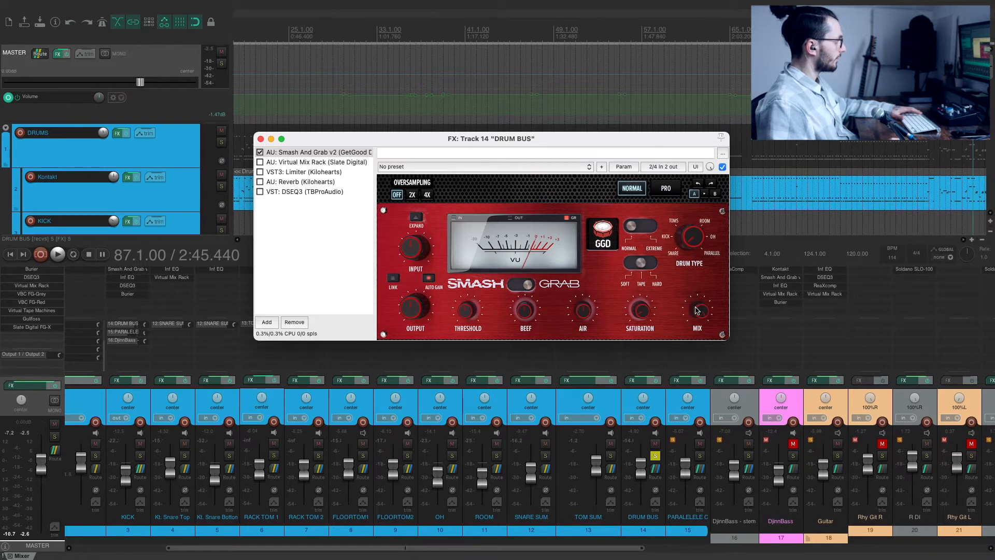
left_click_drag(645, 318, 637, 312)
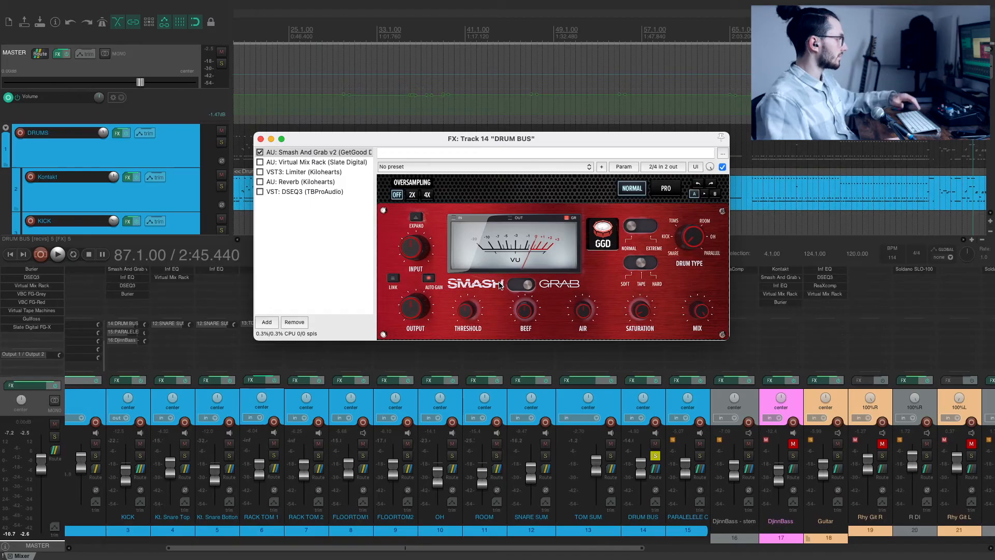
Play the drum bus while bypassing and re-enabling Smash And Grab v2 to compare, leaving it active
left_click(261, 154)
key("space")
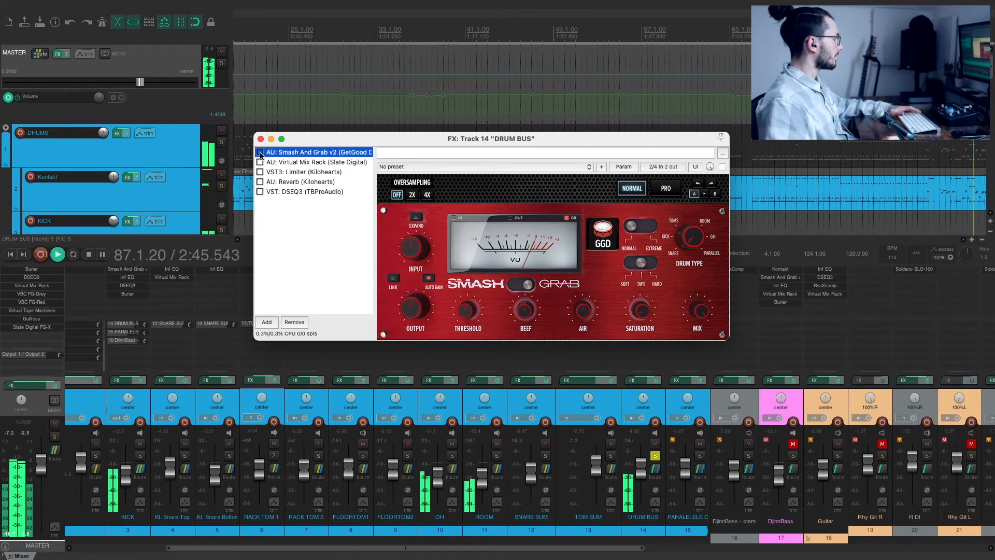
left_click(260, 153)
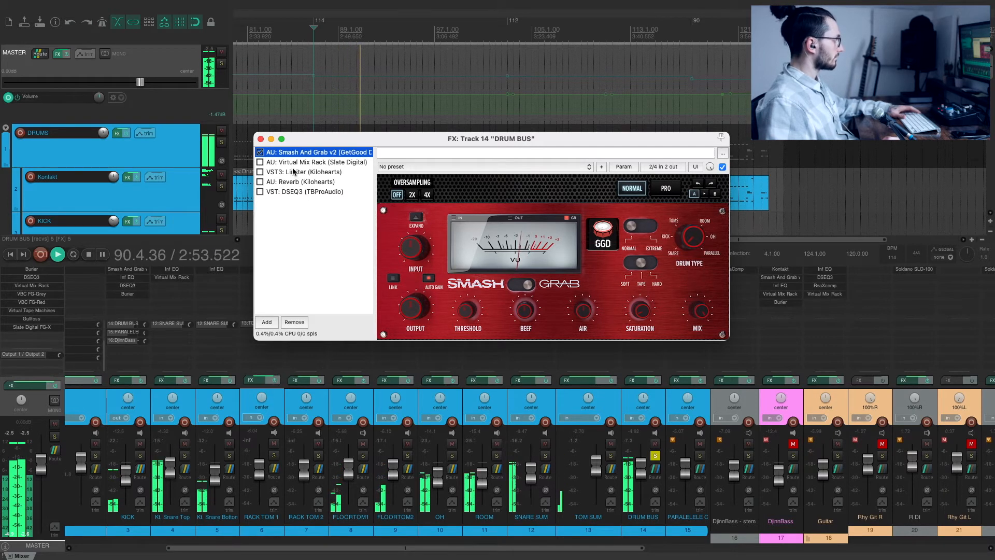
left_click(260, 153)
left_click(260, 153)
key("space")
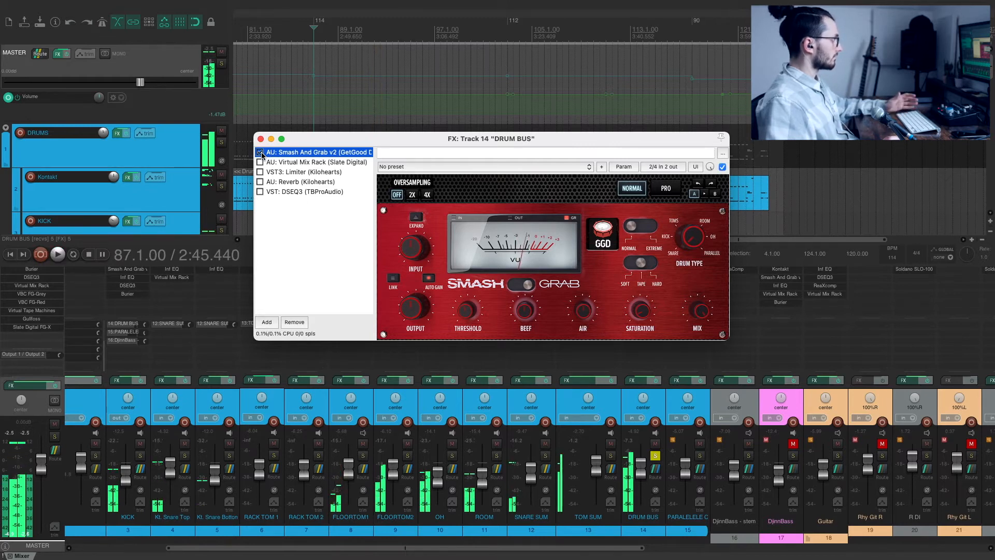
Open Virtual Mix Rack on the DRUM BUS and inspect the FG-N module's high-pass filter and low band
left_click(301, 162)
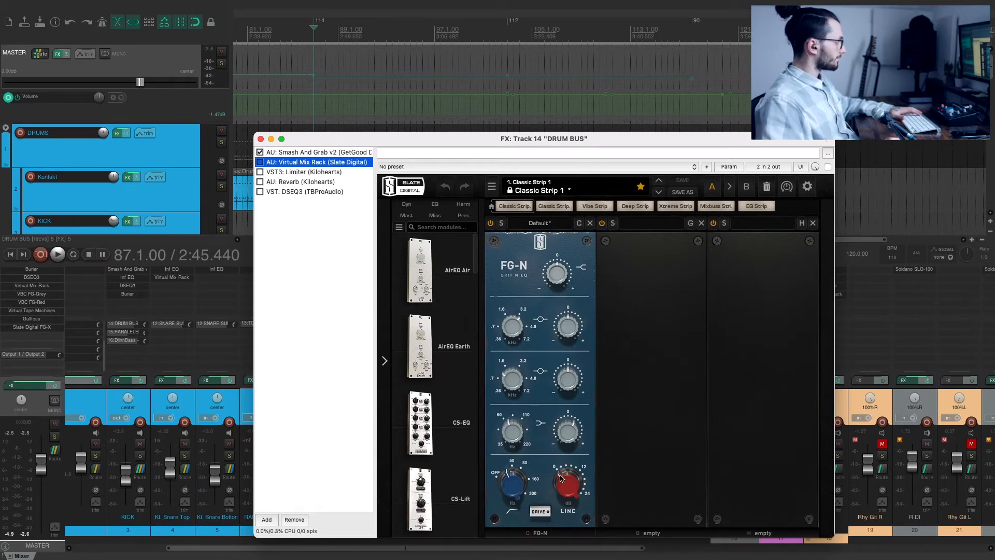
left_click(515, 487)
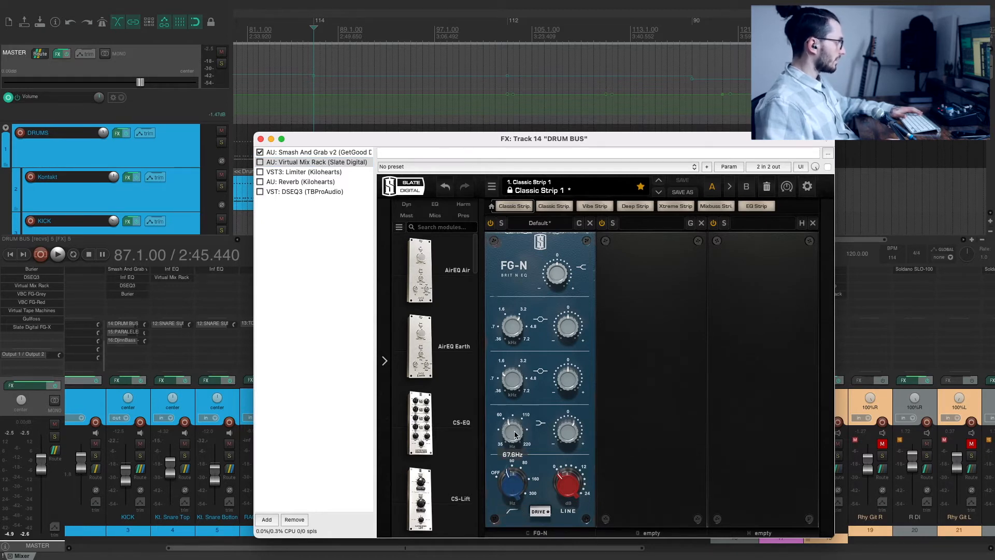
left_click_drag(565, 431, 565, 434)
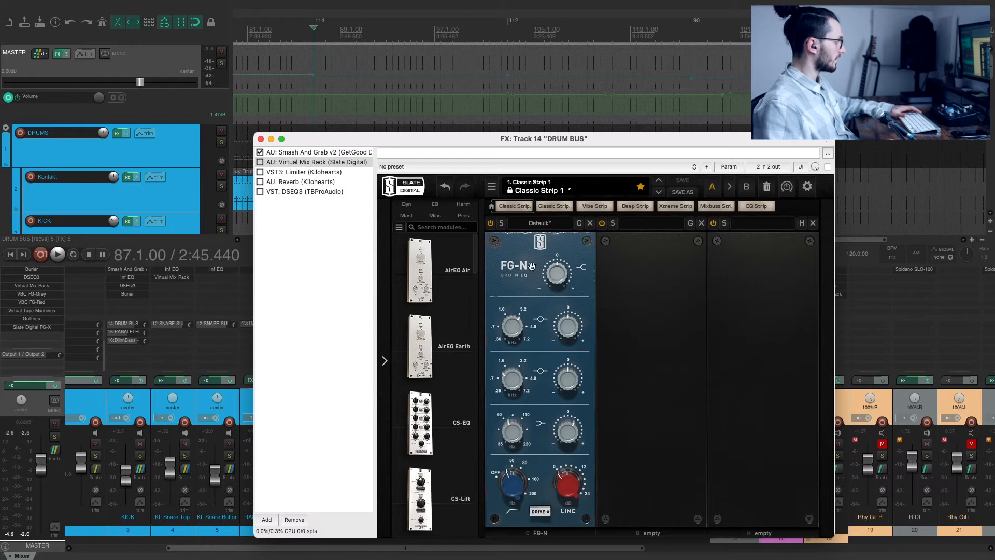
Play the drum bus while toggling Virtual Mix Rack to compare, leaving it enabled, with the effects window moved off the timeline
left_click(260, 163)
key("space")
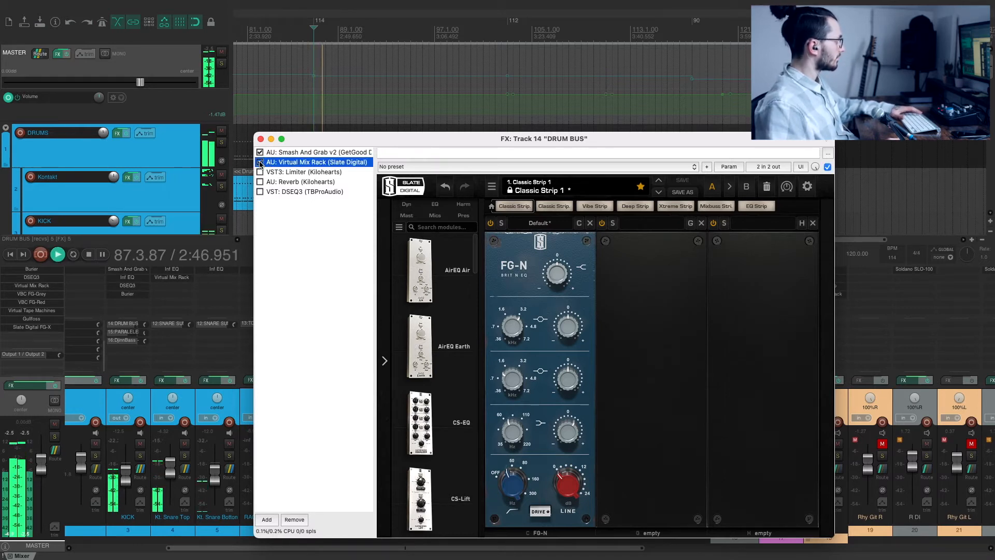
left_click(260, 163)
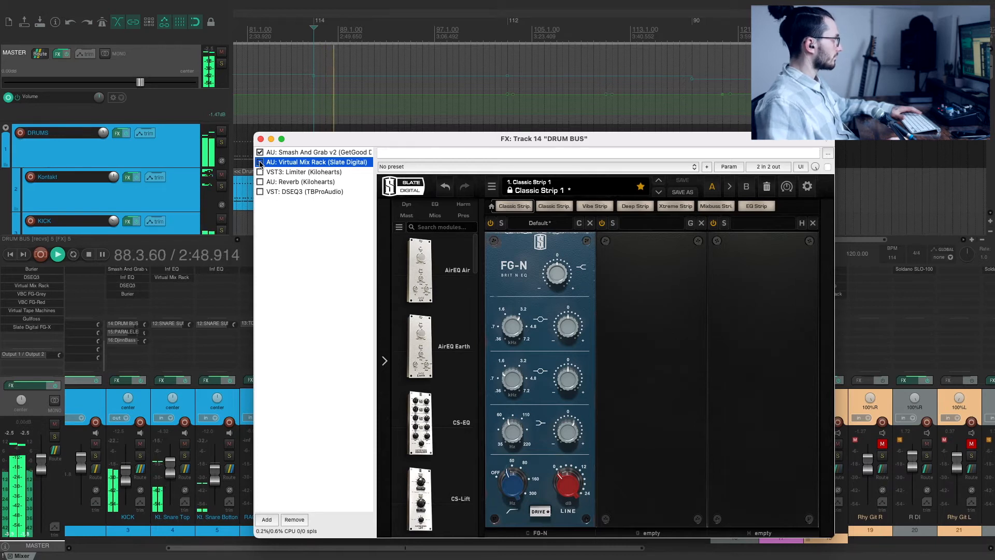
left_click_drag(335, 146, 341, 225)
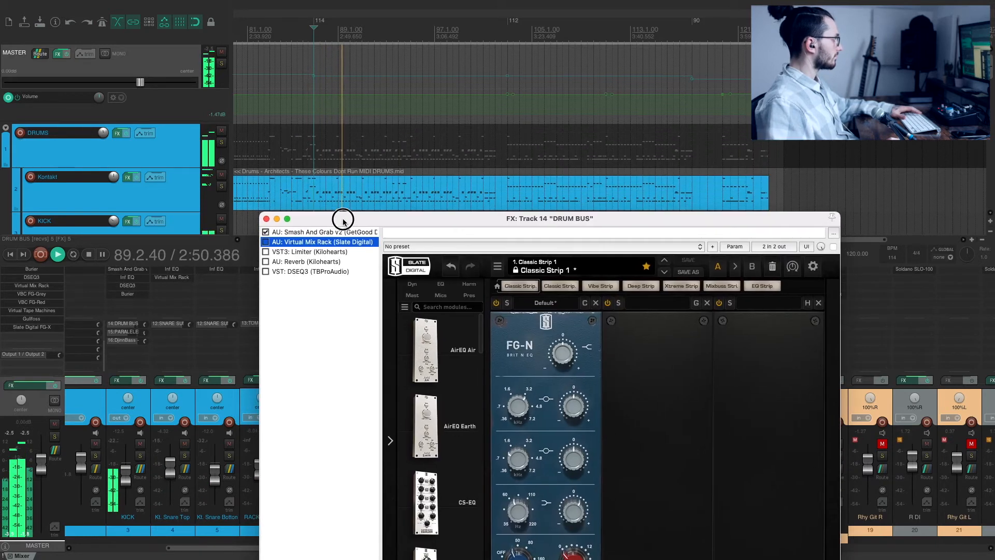
left_click(266, 242)
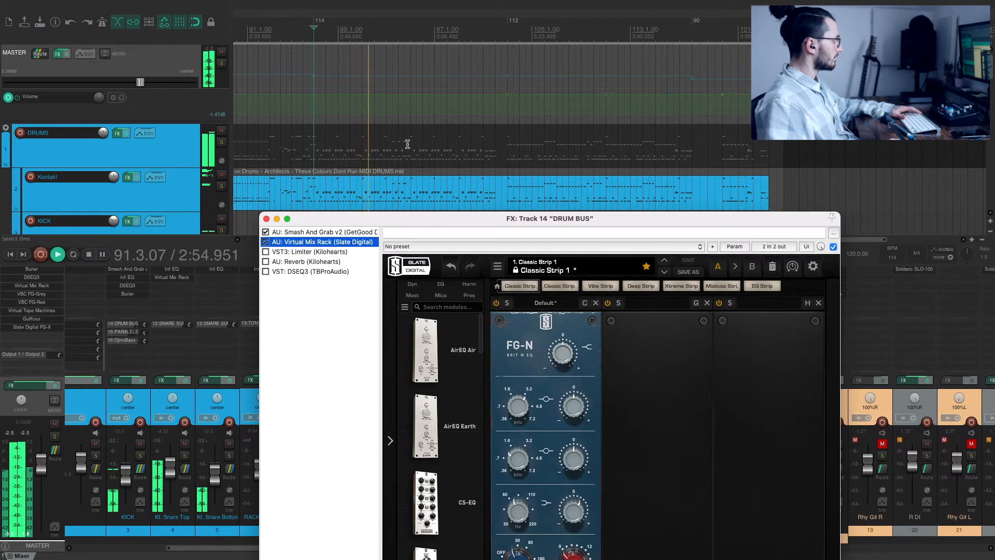
scroll(407, 144, "right", 5)
scroll(407, 144, "left", 3)
key("space")
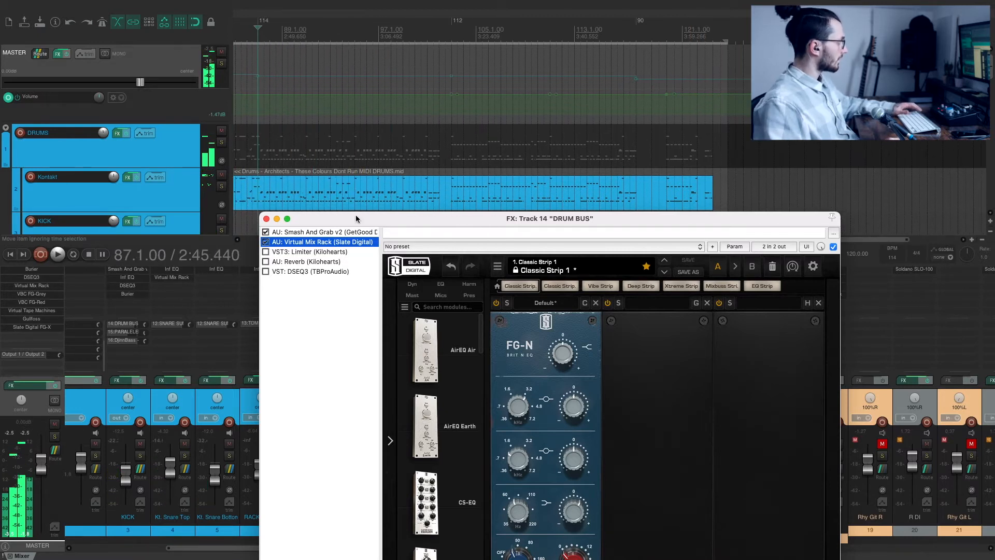
Move the DRUM BUS effects window clear of the timeline and play the song from the 112 tempo marker at measure 103
left_click_drag(371, 221, 334, 92)
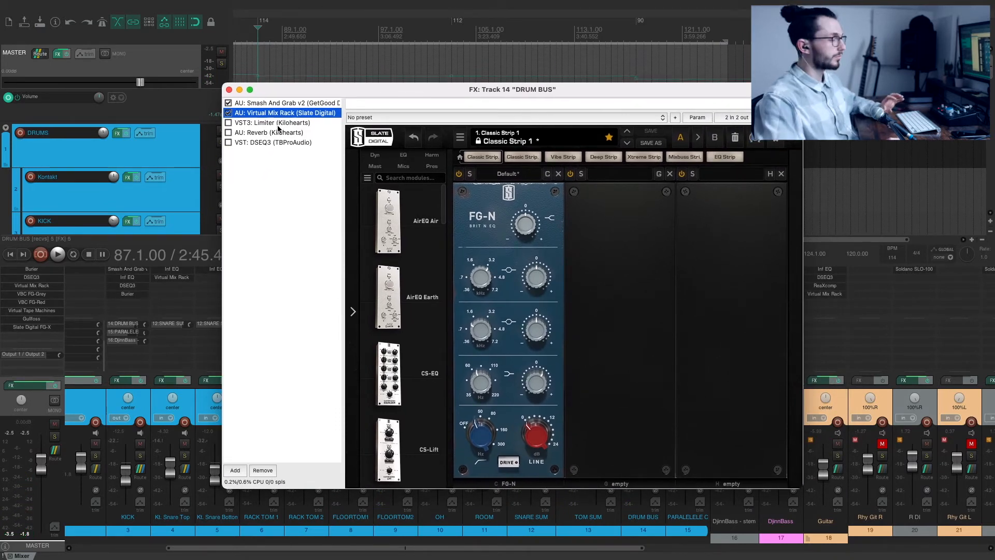
left_click_drag(341, 93, 366, 313)
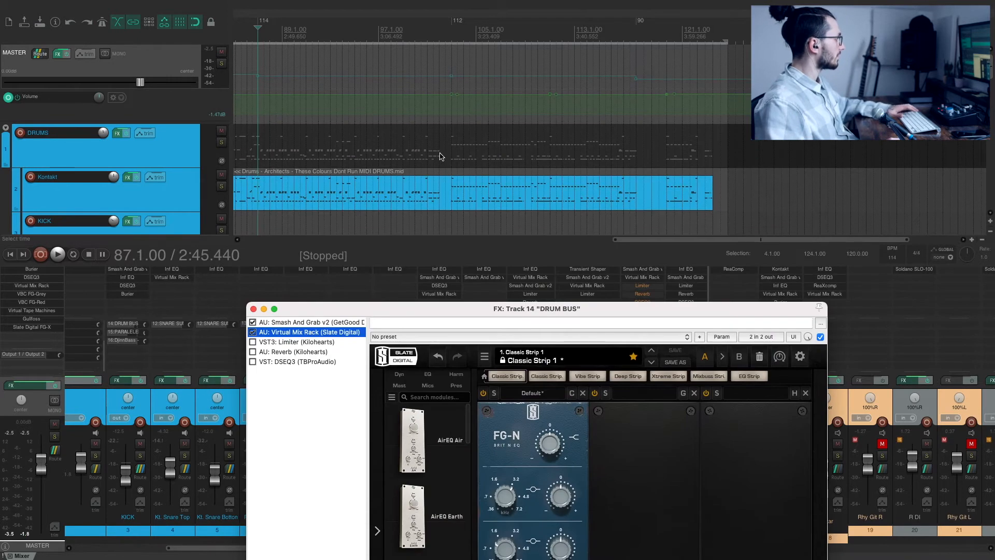
left_click(452, 35)
key("space")
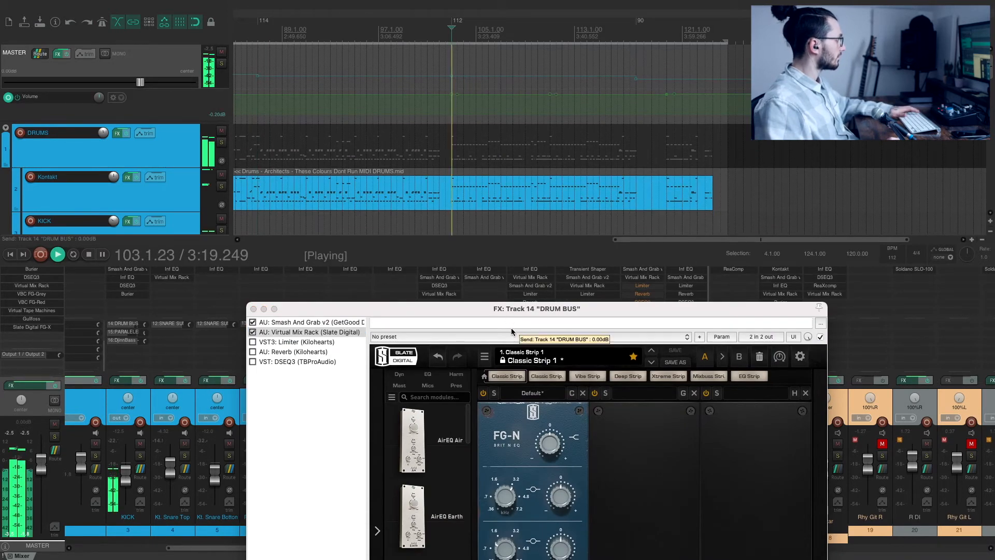
Bypass and re-enable Virtual Mix Rack on the playing drum bus, stopping playback and moving the effects window up over the timeline
left_click_drag(513, 309, 530, 200)
left_click(269, 224)
left_click(269, 223)
key("space")
left_click_drag(430, 203, 407, 105)
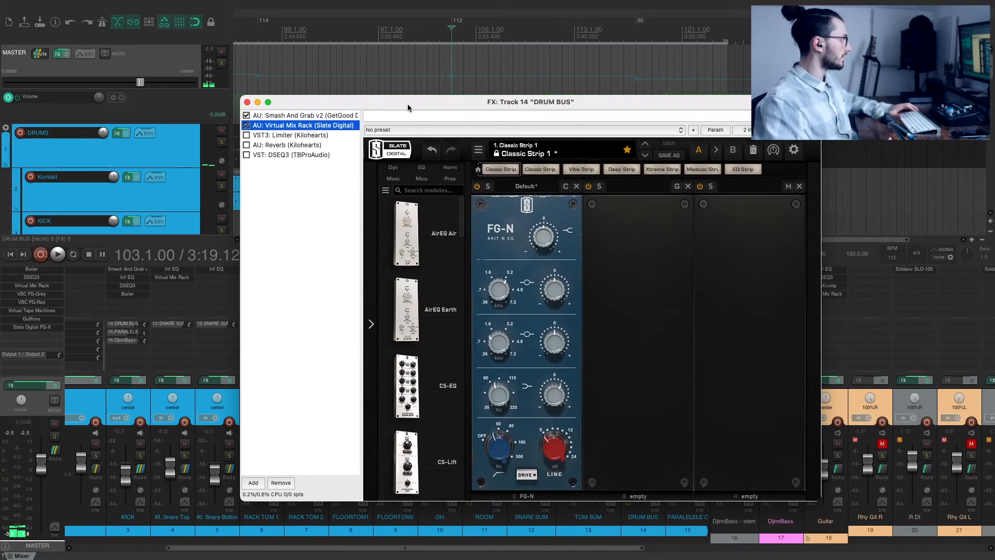
Open the Limiter on the DRUM BUS and play the drum bus with it enabled to hear its effect
left_click(273, 136)
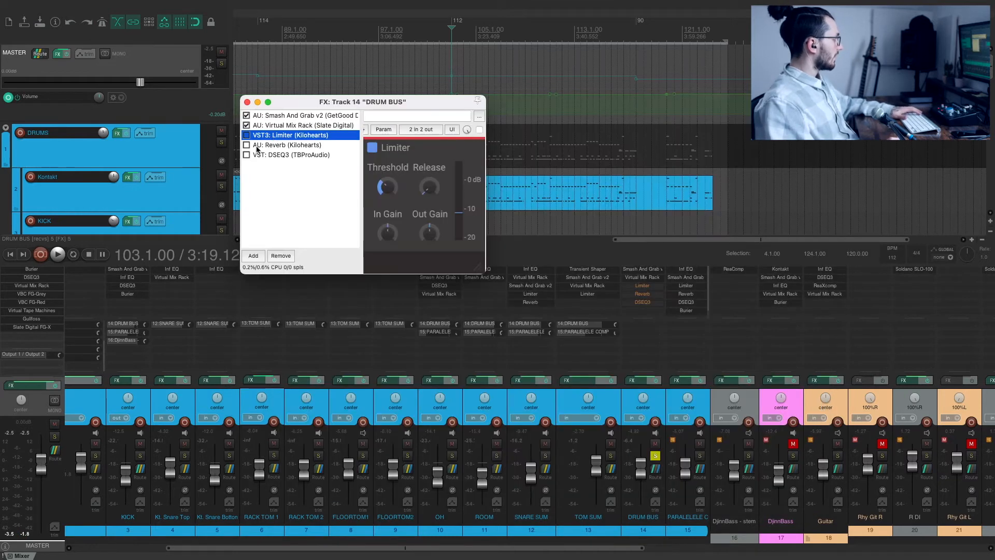
key("space")
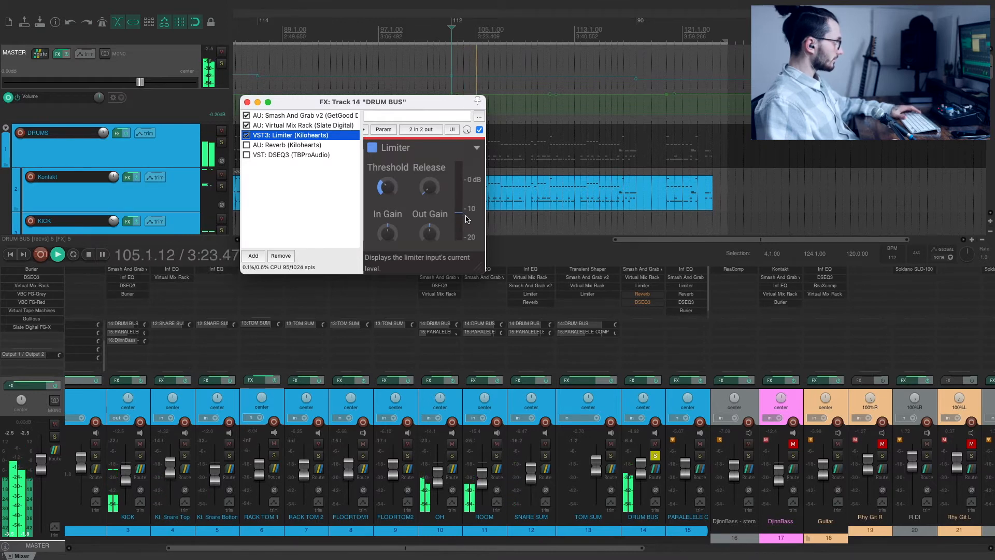
key("space")
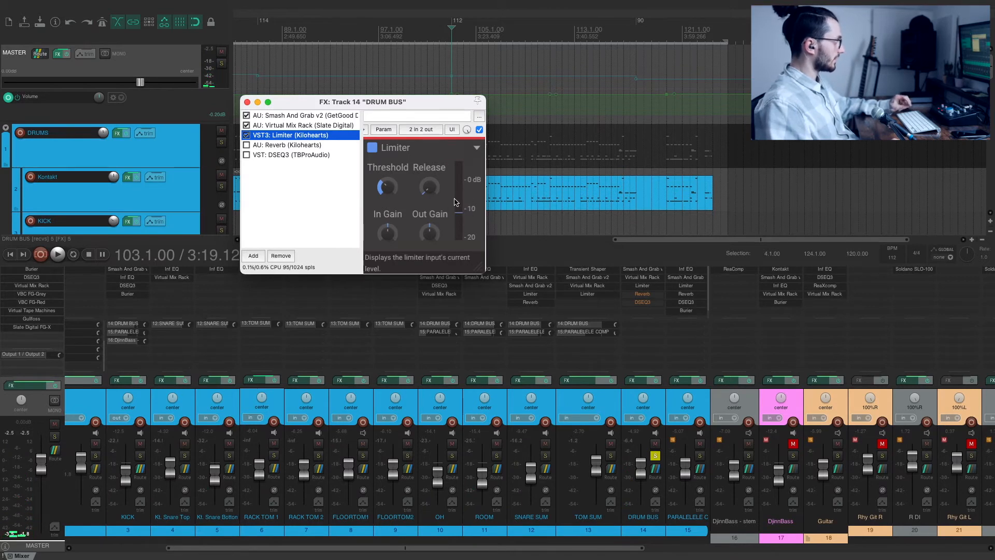
Open the Reverb on the DRUM BUS and inspect its Mix and Size settings
left_click(279, 146)
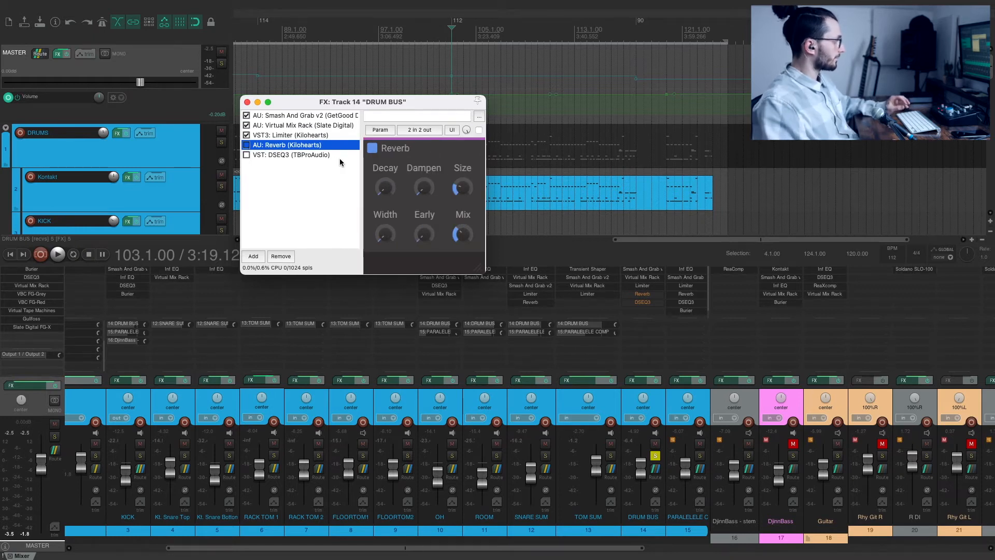
left_click(463, 235)
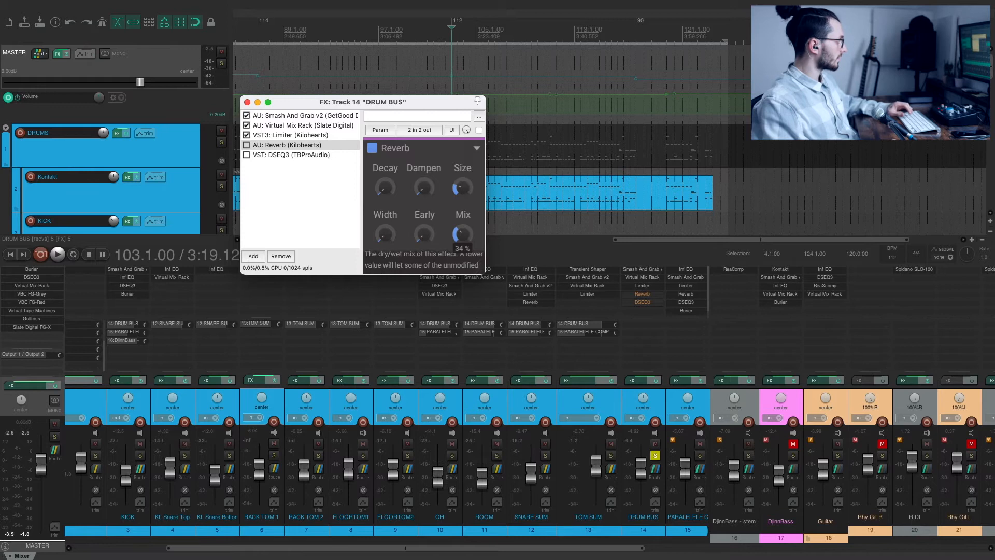
left_click(462, 187)
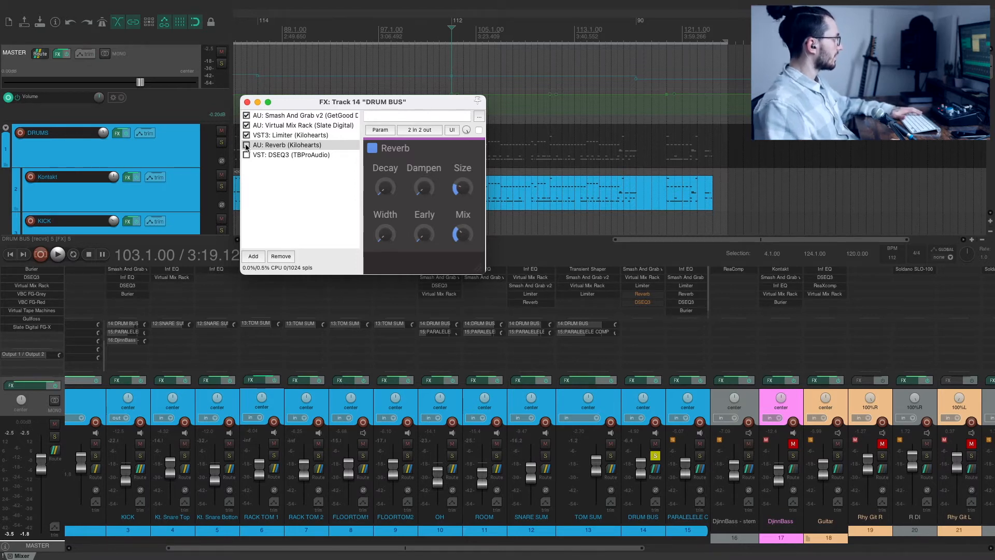
Play the drum bus while switching the Reverb on and off to compare, leaving it enabled when playback stops
key("space")
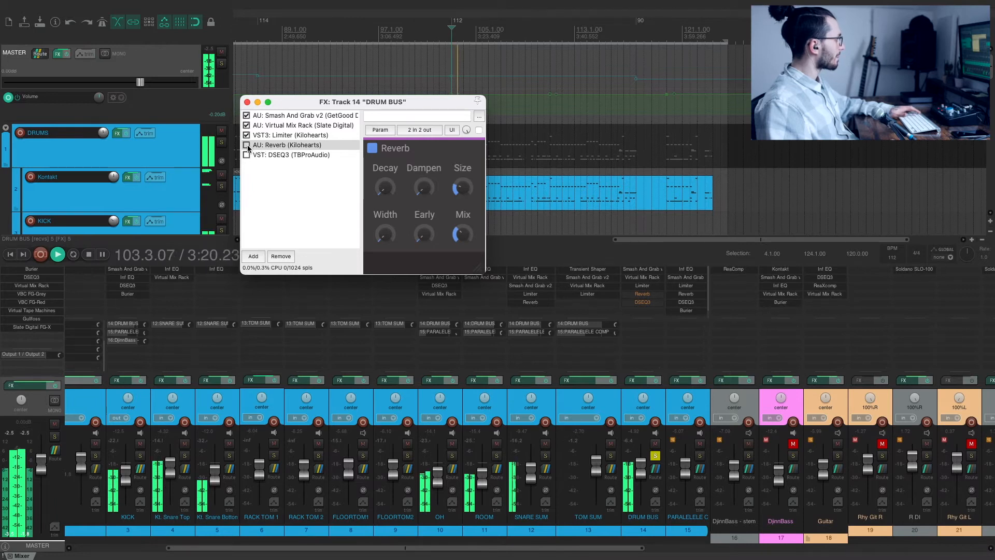
left_click(248, 144)
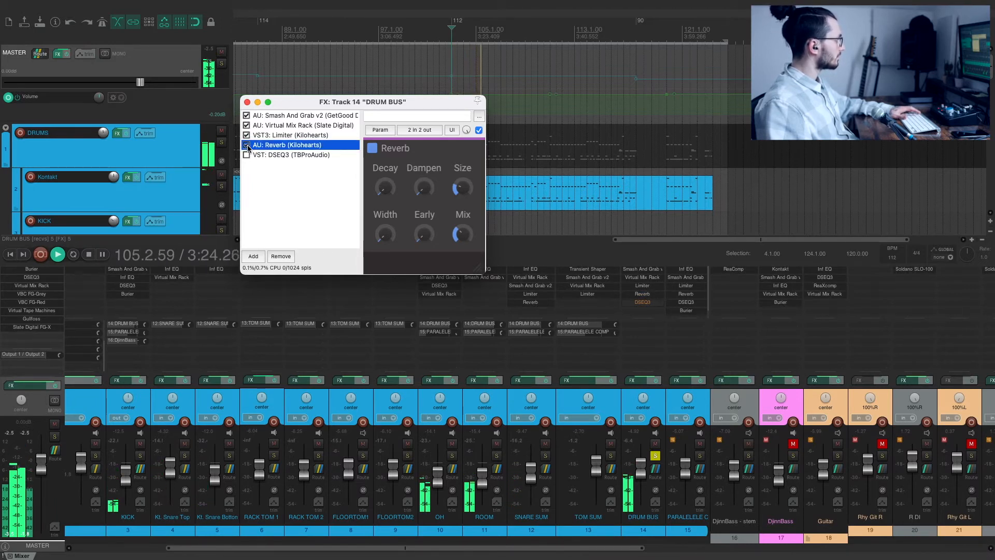
left_click(247, 145)
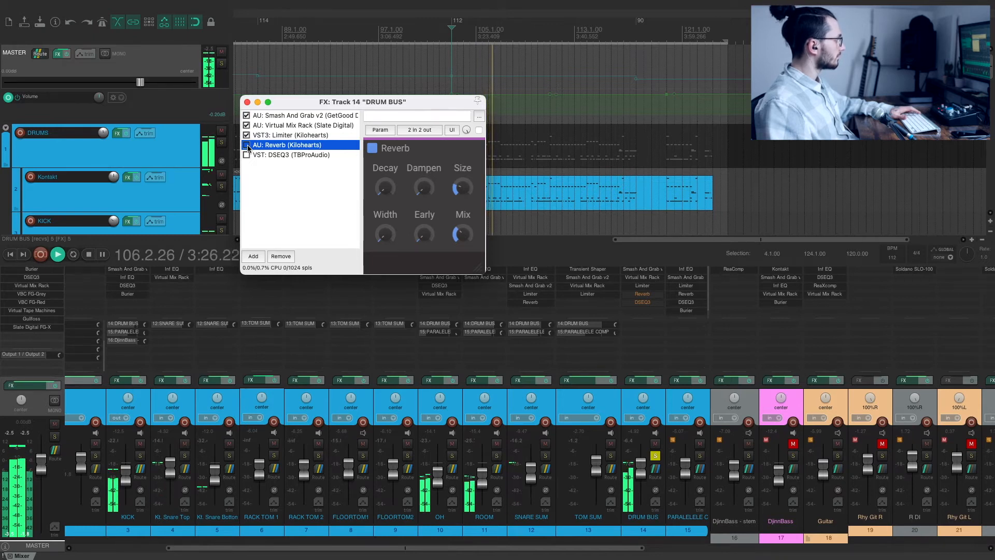
left_click(247, 145)
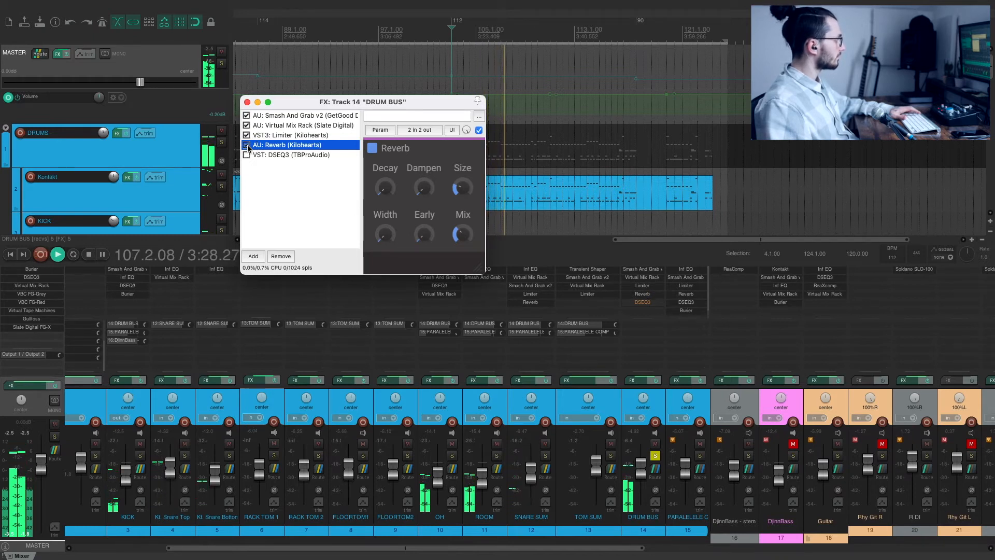
key("space")
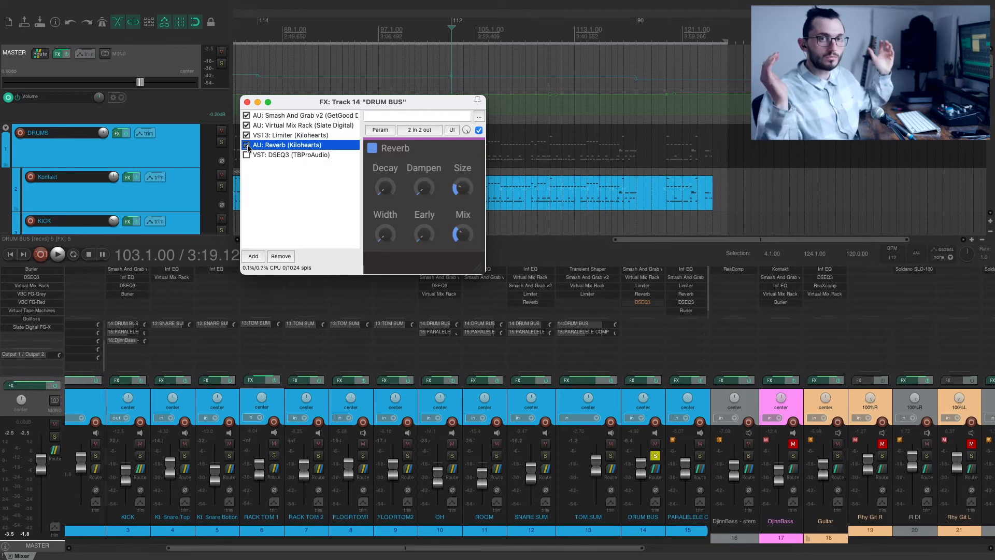
Open DSEQ3 on the DRUM BUS and examine its sensitivity curve and the DrumBusColours preset
left_click(278, 155)
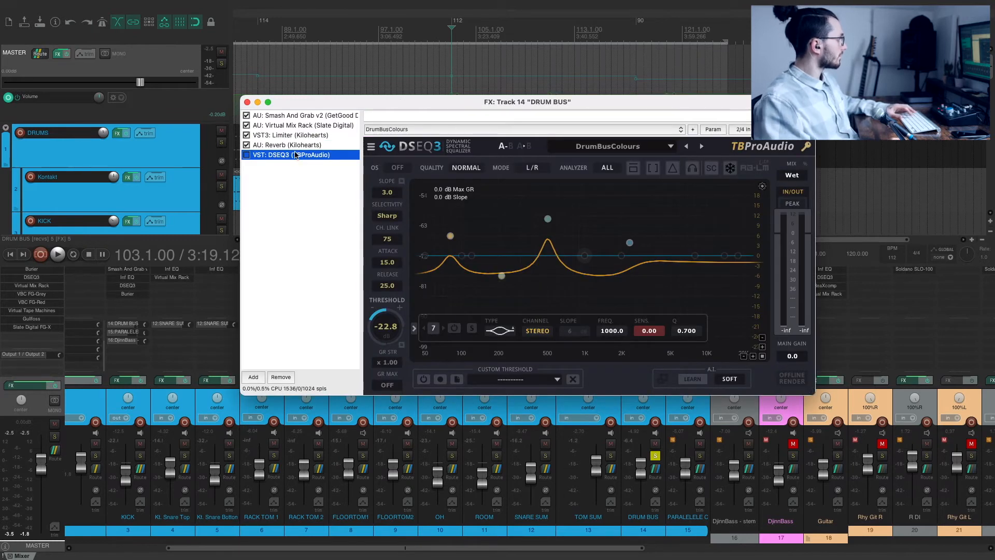
left_click_drag(439, 102, 413, 100)
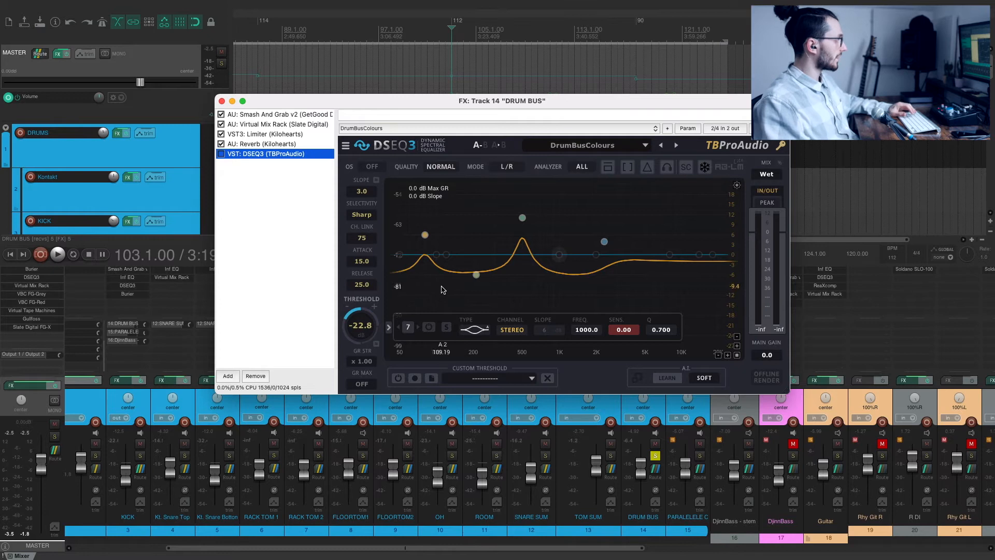
left_click(590, 148)
left_click(553, 147)
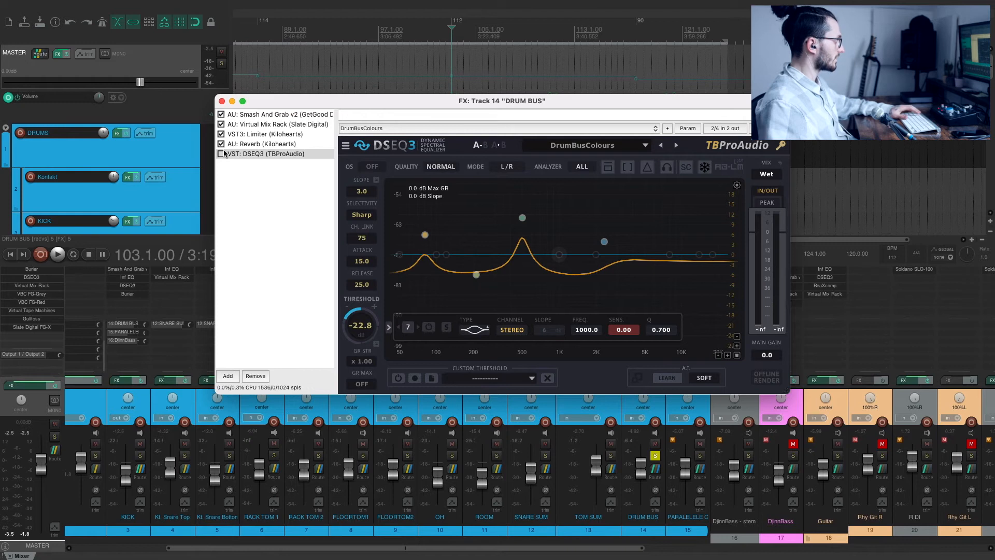
Play the drum bus while toggling DSEQ3 to compare the sound with and without it
key("space")
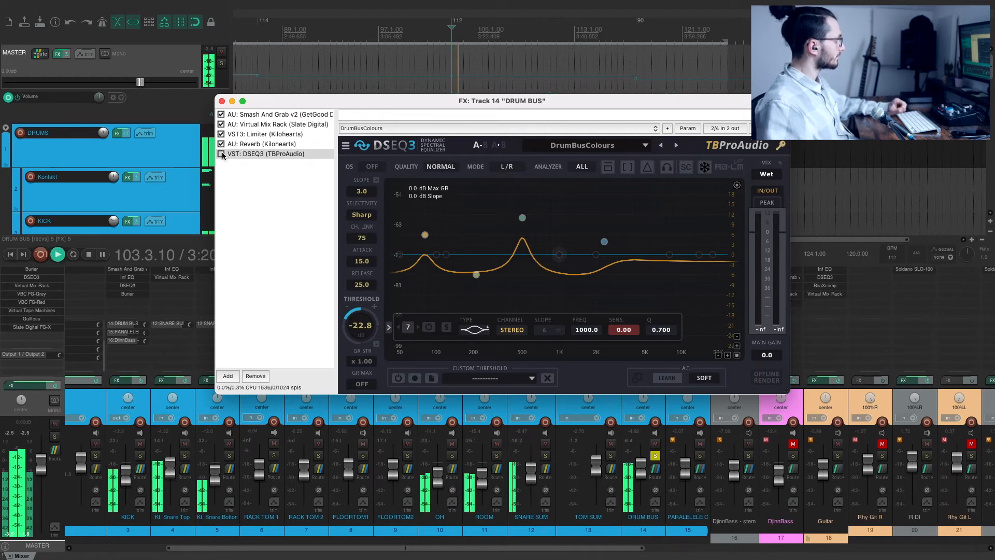
left_click(222, 154)
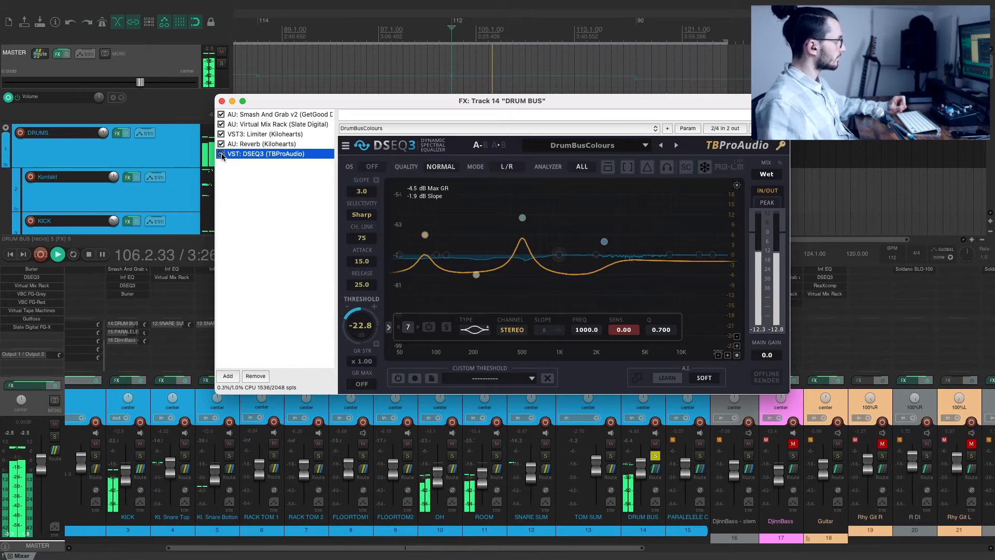
left_click(222, 153)
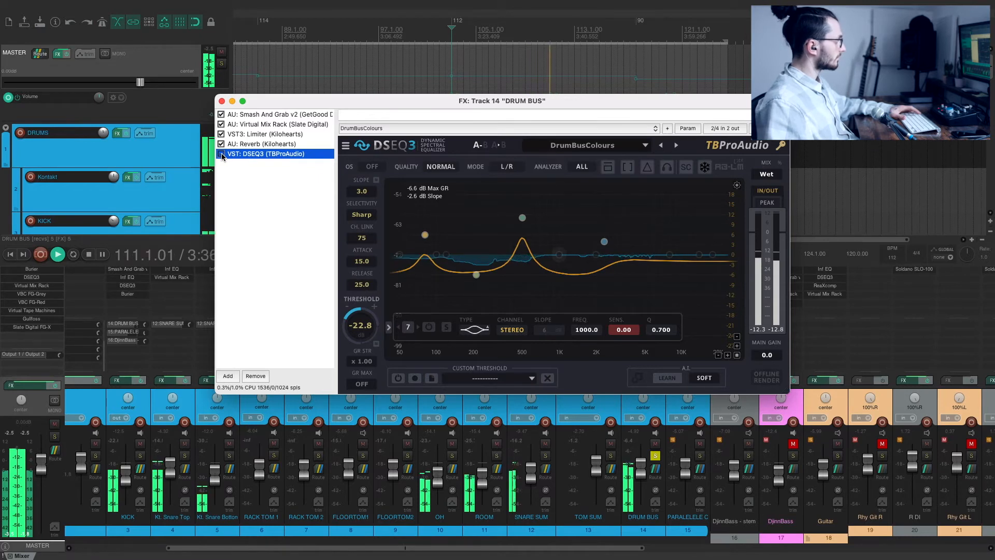
key("space")
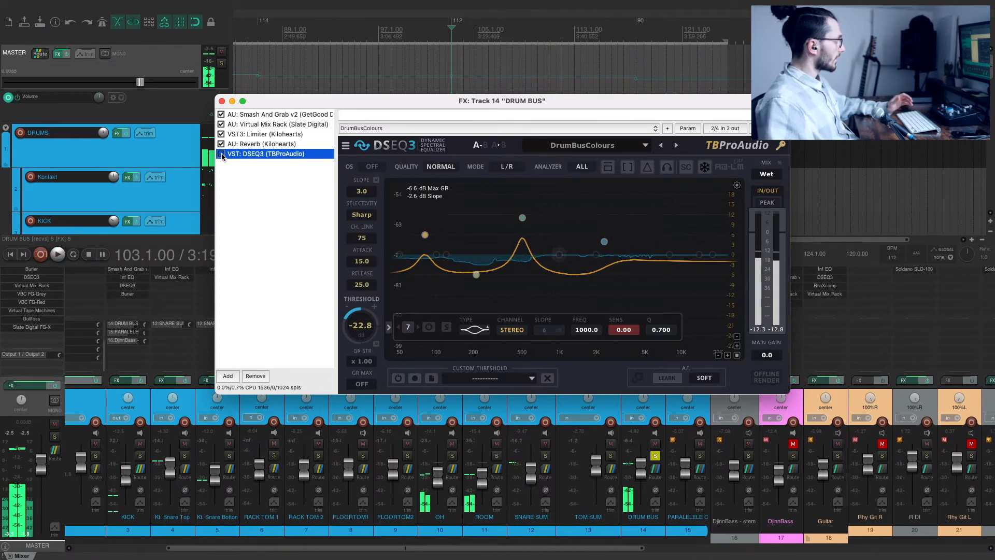
Close the DRUM BUS effects window, solo the OH track and open its Inf EQ plugin
key("Escape")
scroll(595, 539, "left", 3)
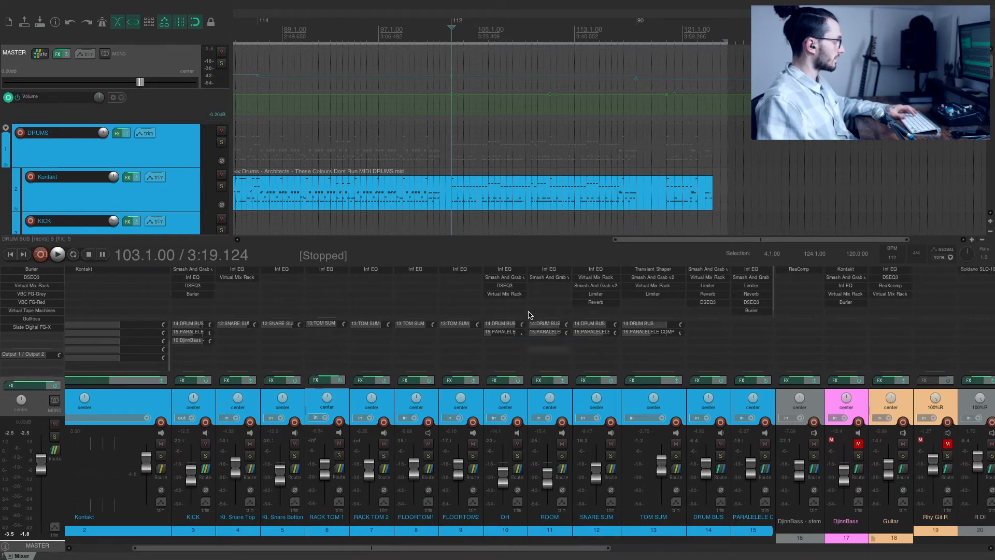
left_click(517, 455)
left_click(505, 269)
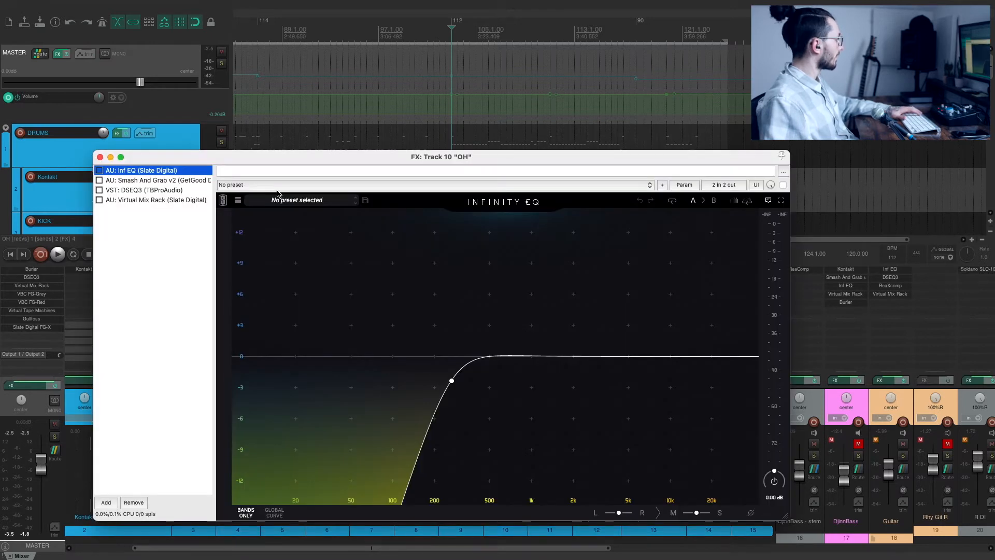
Play the soloed overheads with all plugins bypassed and inspect the cutoff of Inf EQ's low-cut band
key("space")
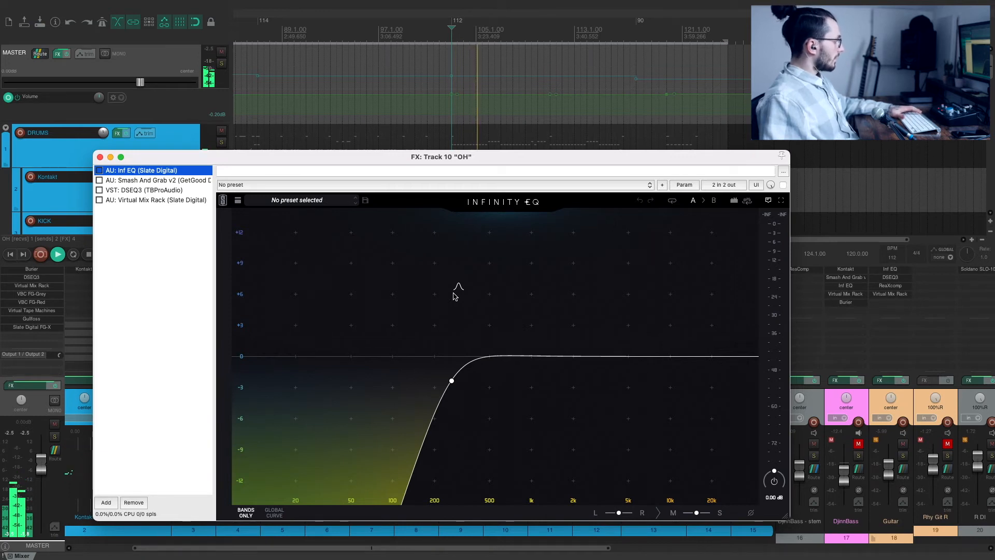
key("space")
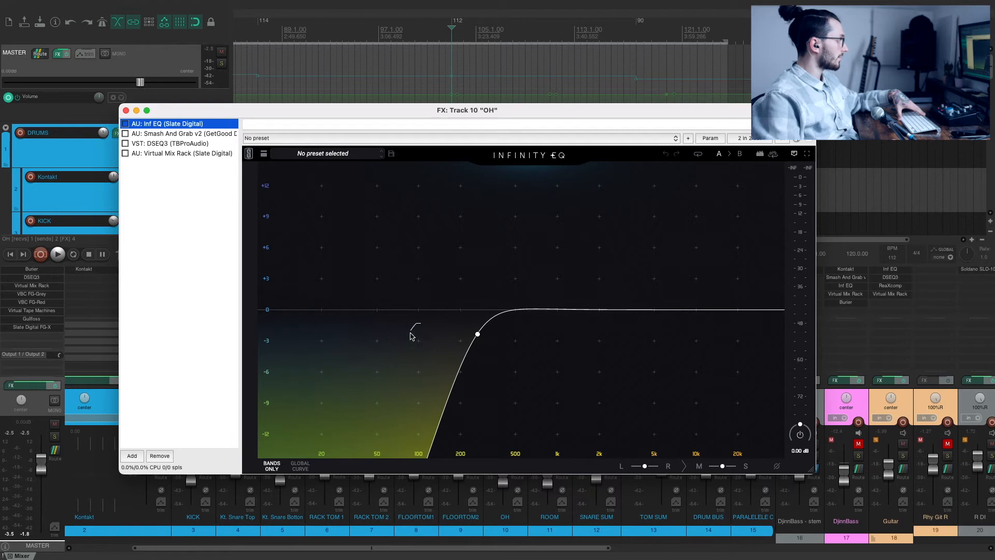
left_click(478, 334)
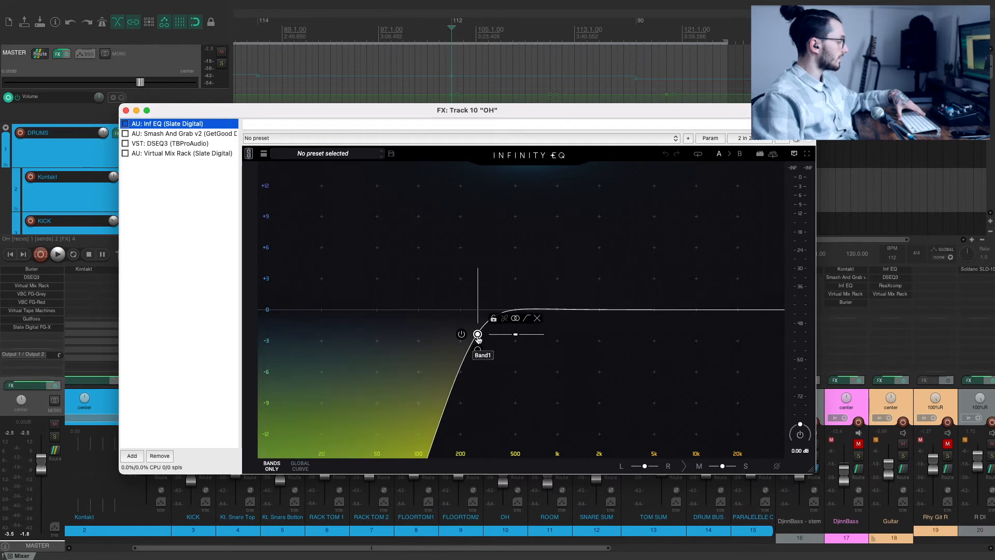
left_click(477, 334)
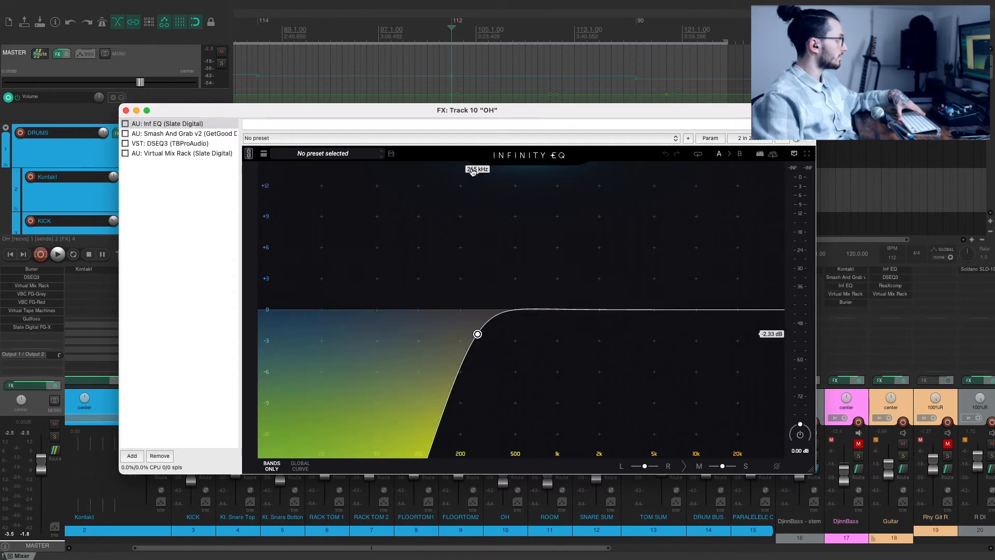
Enable Inf EQ on the OH track and toggle it during playback to compare, leaving it enabled
left_click(125, 124)
key("space")
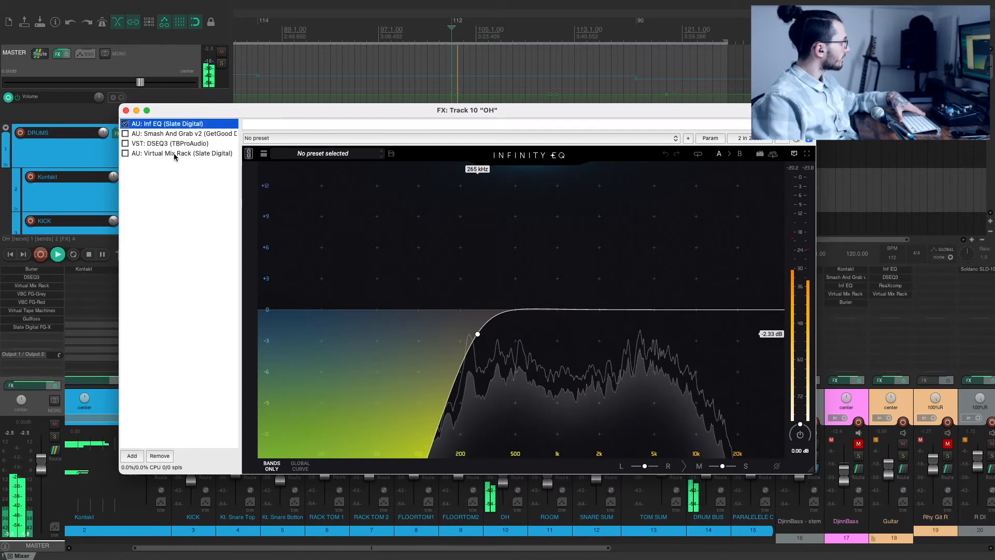
left_click(126, 125)
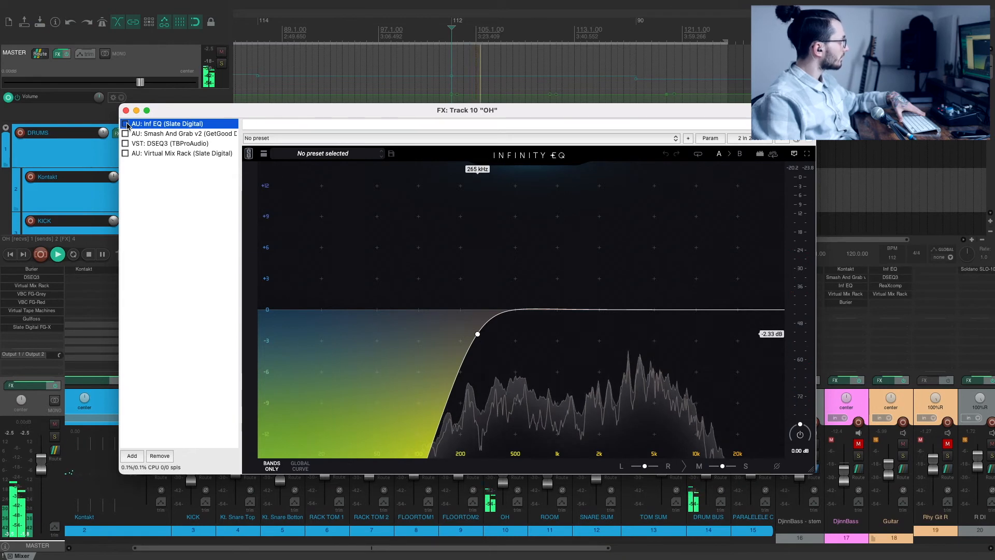
left_click(126, 124)
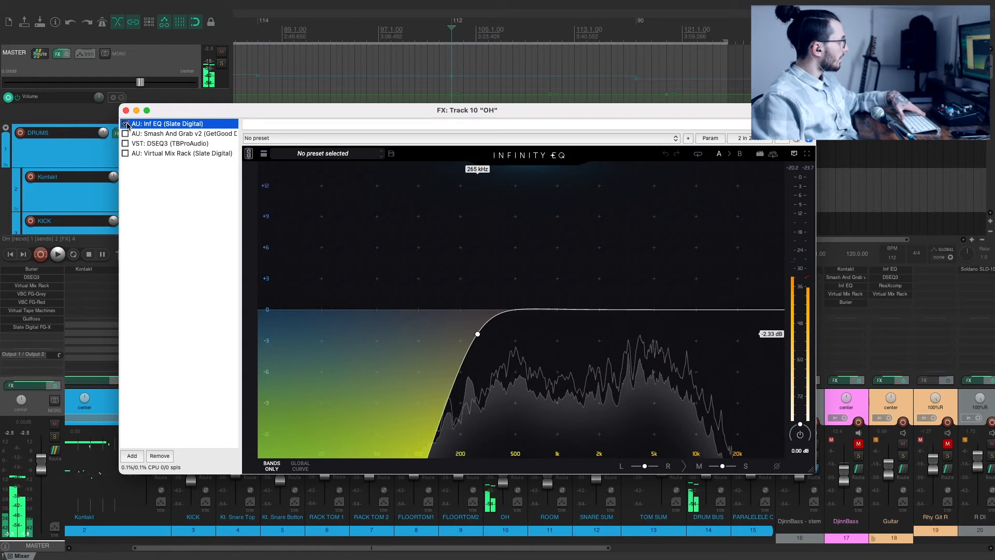
mouse_move(477, 336)
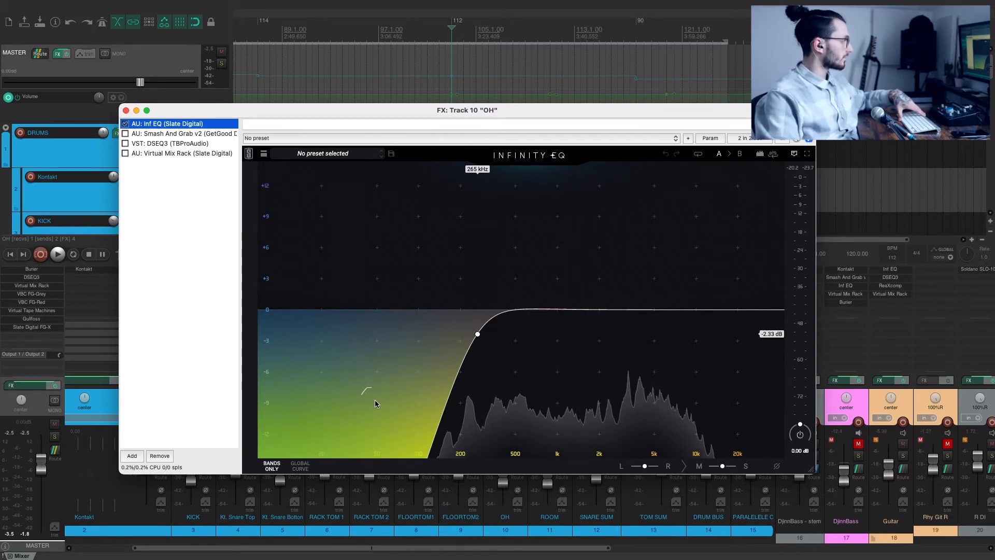
Open Smash And Grab v2 on the OH track and enable it while the overheads play
left_click(161, 134)
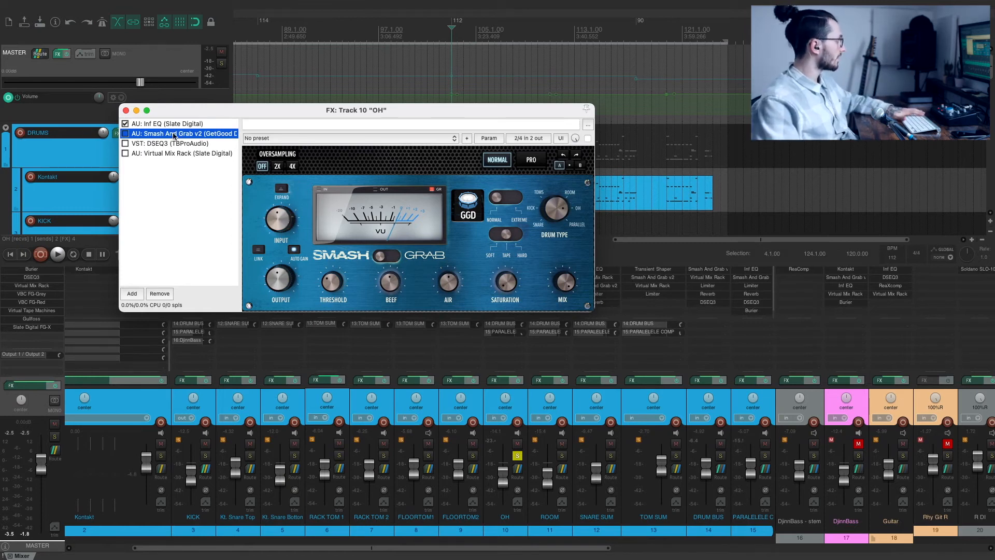
key("space")
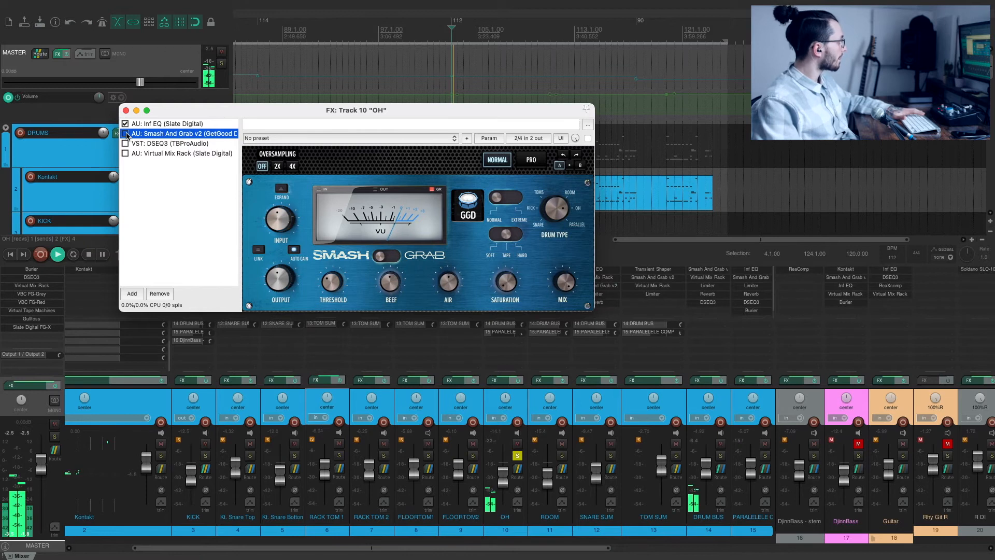
left_click(126, 133)
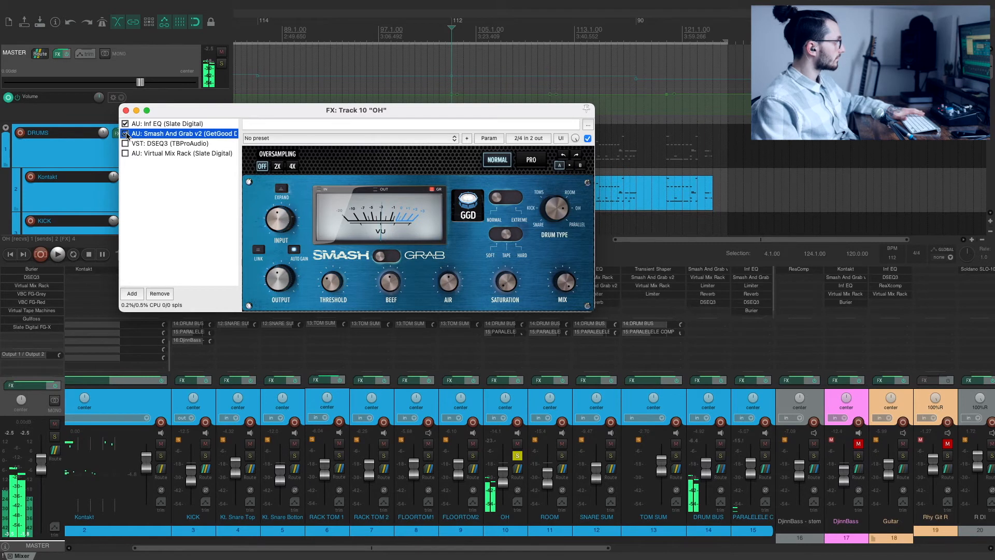
Inspect the Mix setting of Smash And Grab v2 and replay the overheads while watching its VU meter
left_click(569, 272)
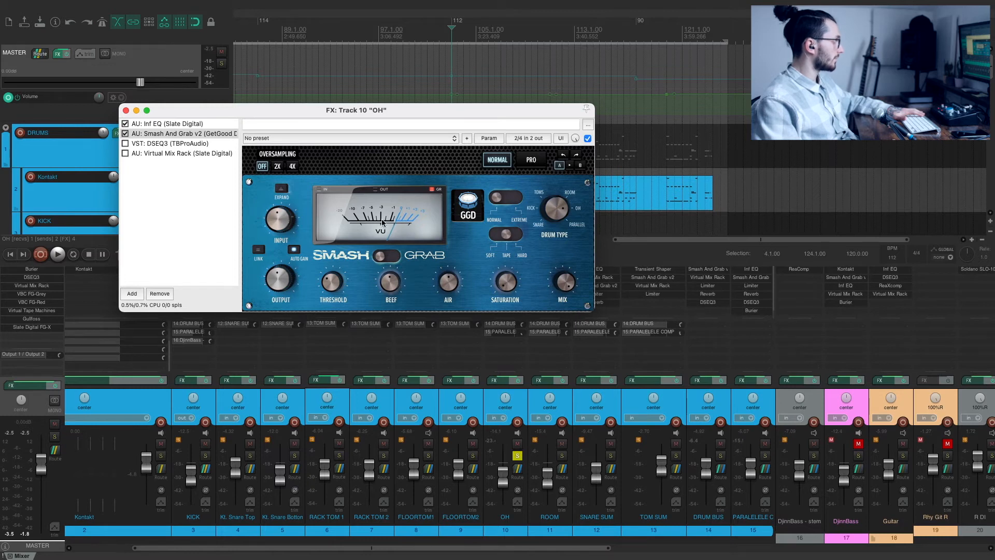
key("space")
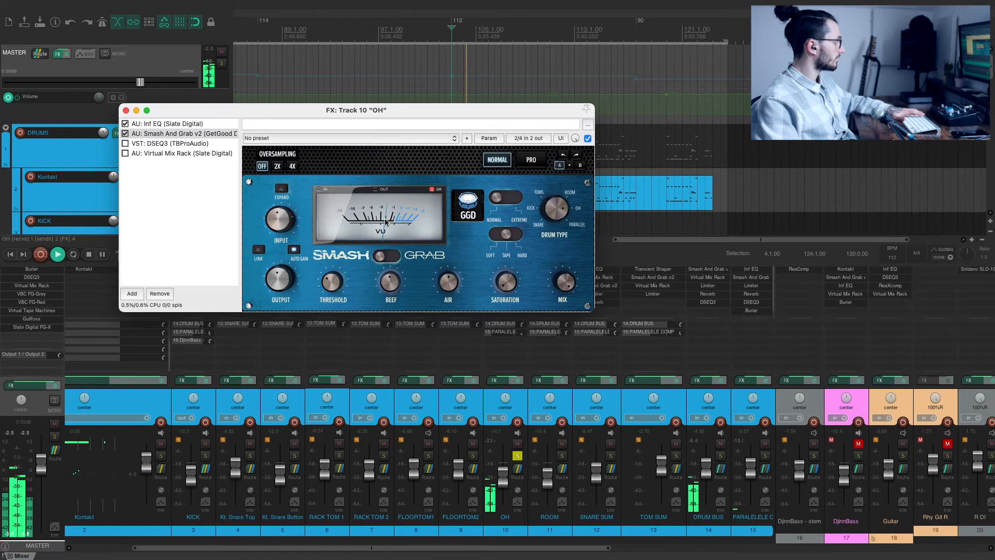
key("space")
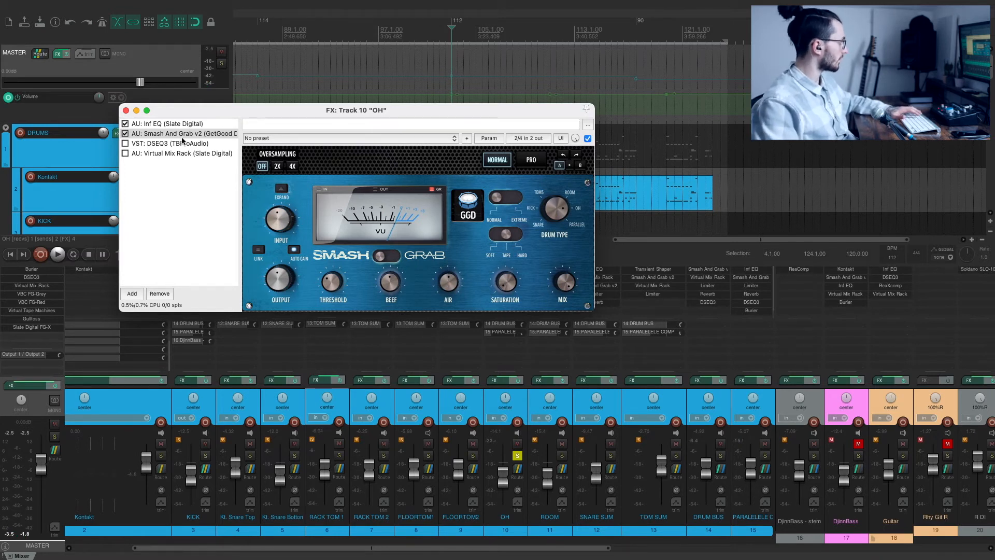
Open DSEQ3 on the OH track and toggle it during playback to compare, leaving it enabled
left_click(155, 144)
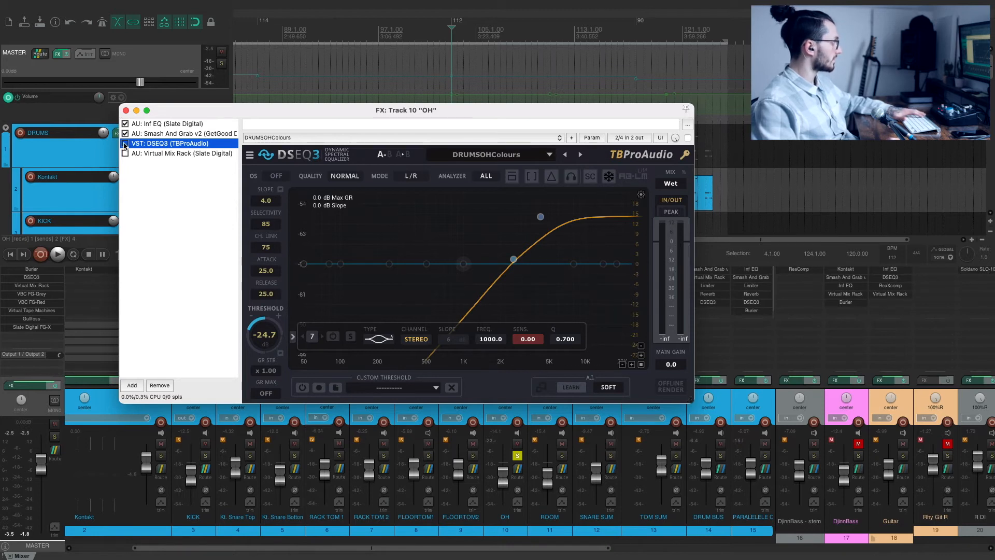
key("space")
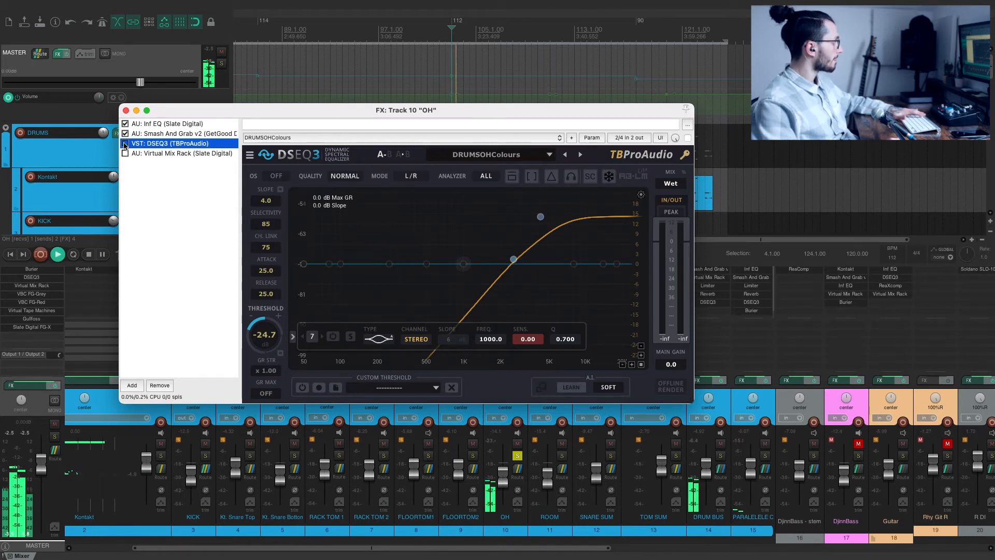
left_click(125, 144)
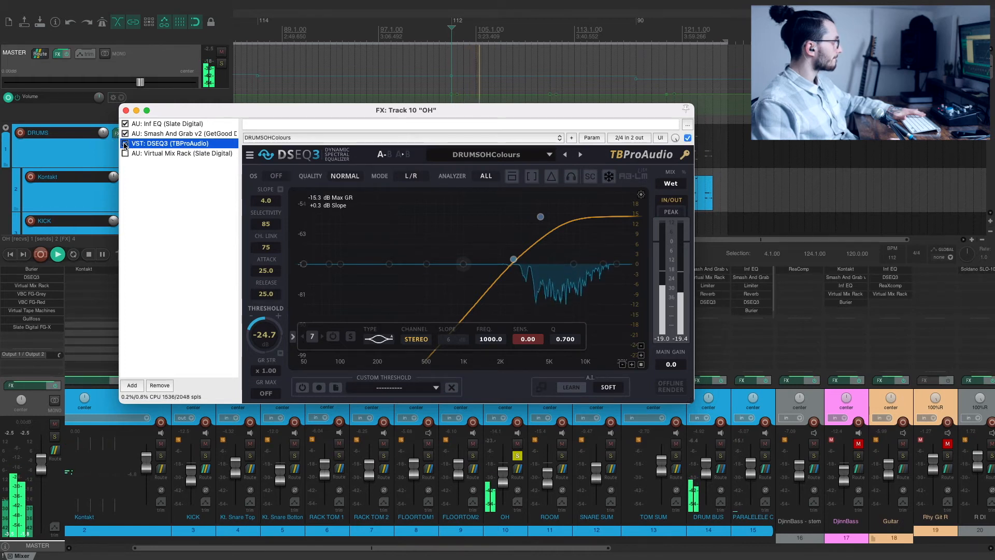
left_click(125, 144)
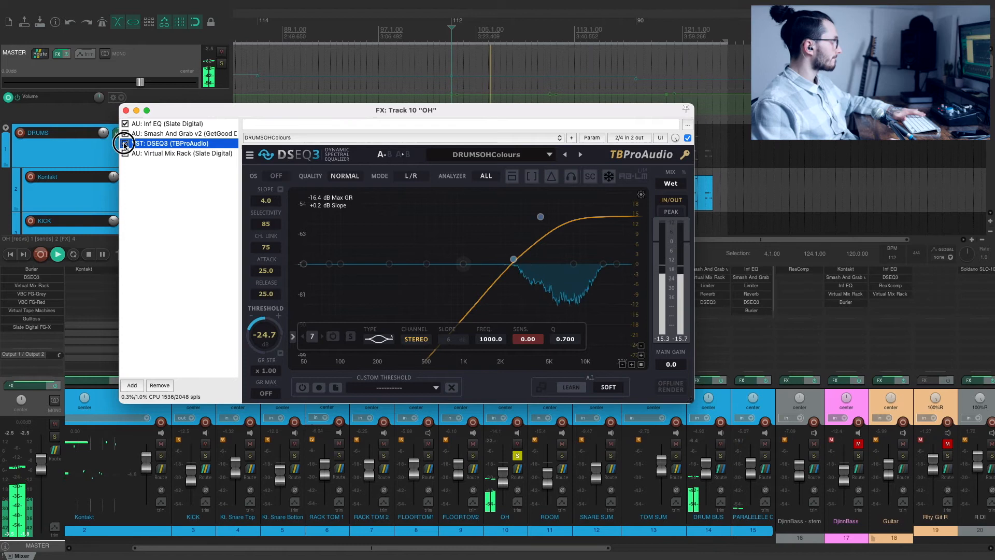
left_click(124, 144)
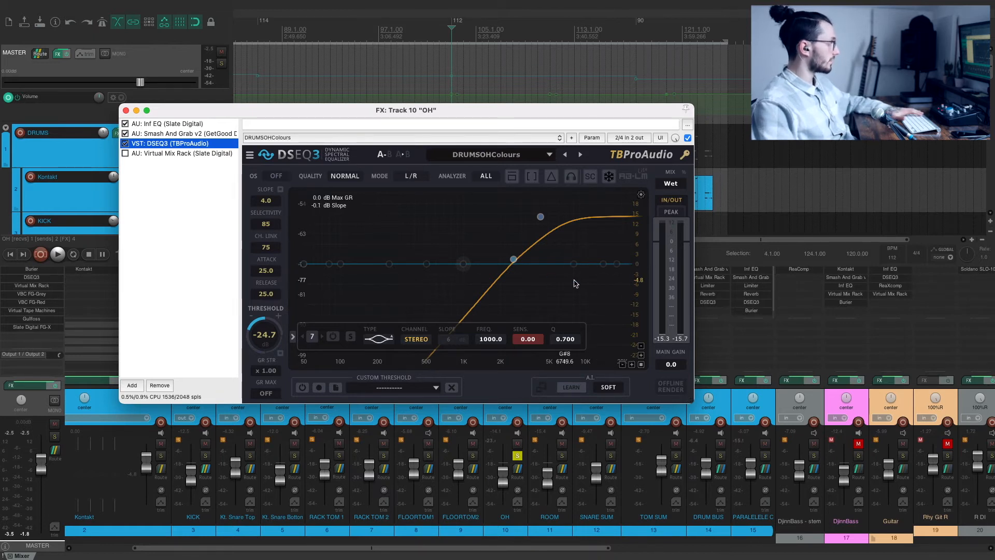
Open Virtual Mix Rack on the OH track, toggle it during playback to compare, and close the FX window with it enabled
left_click(121, 155)
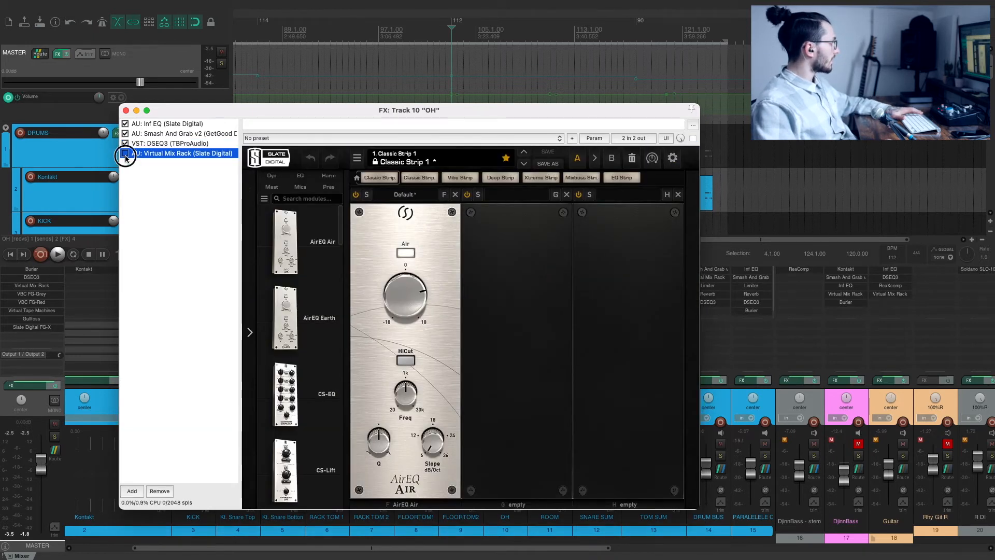
left_click(402, 303)
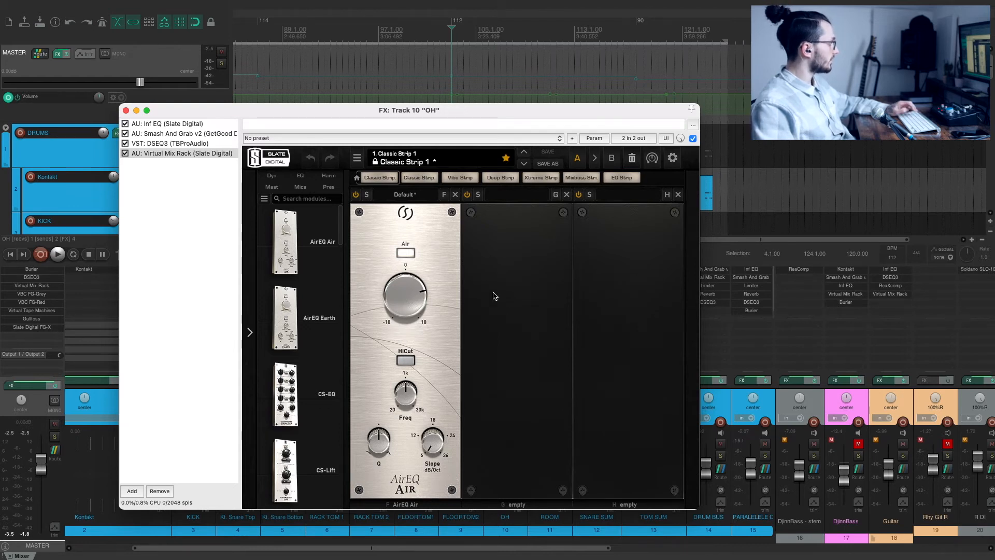
left_click(125, 154)
key("space")
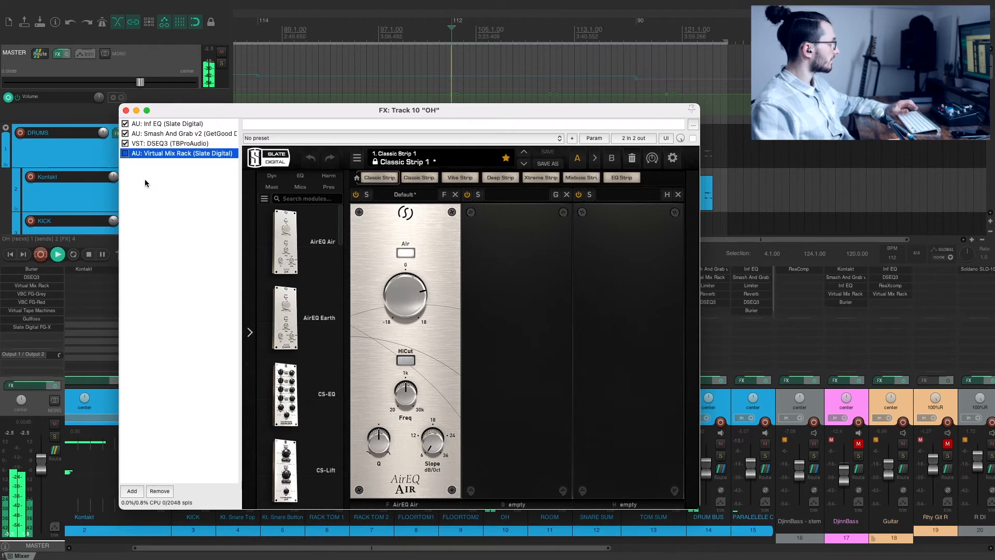
left_click(125, 153)
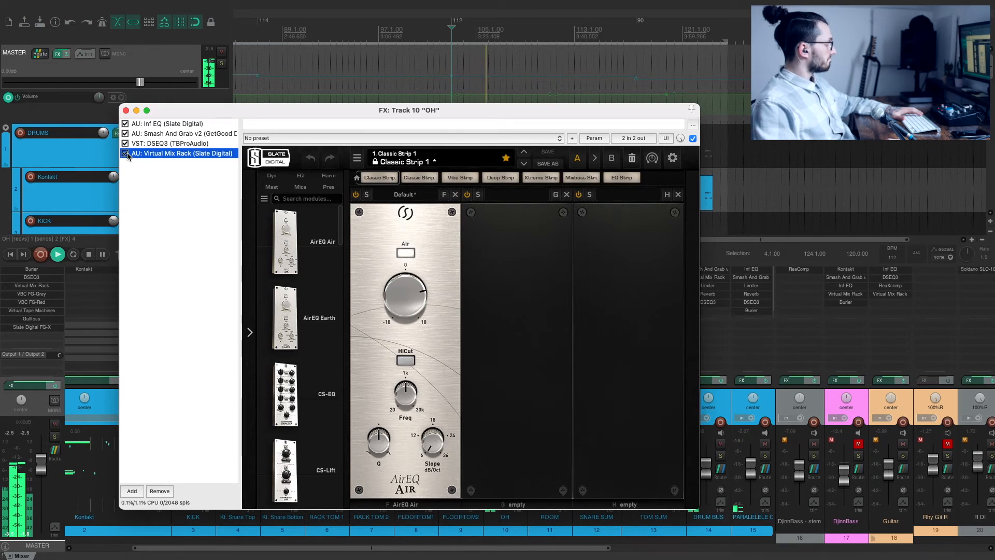
left_click(125, 153)
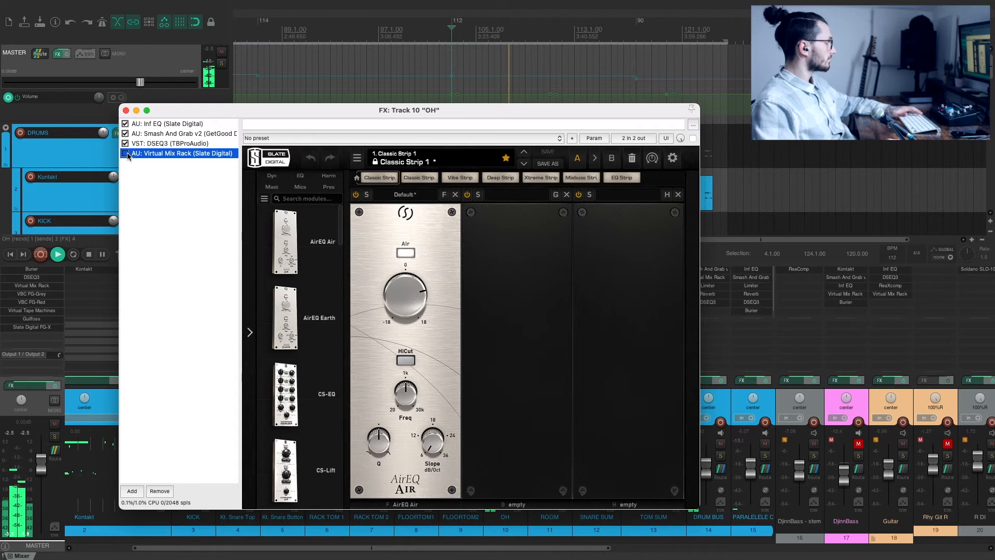
left_click(125, 153)
key("space")
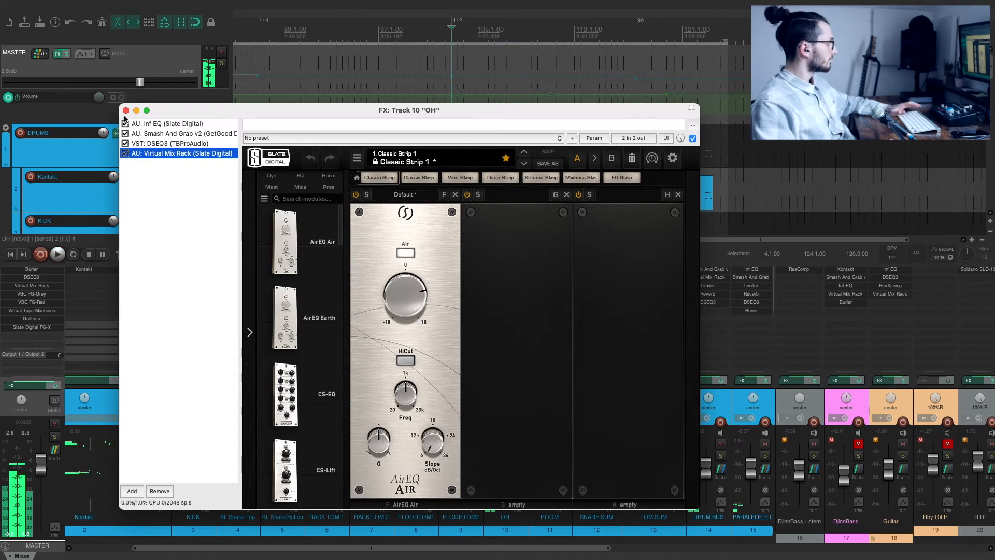
left_click(126, 111)
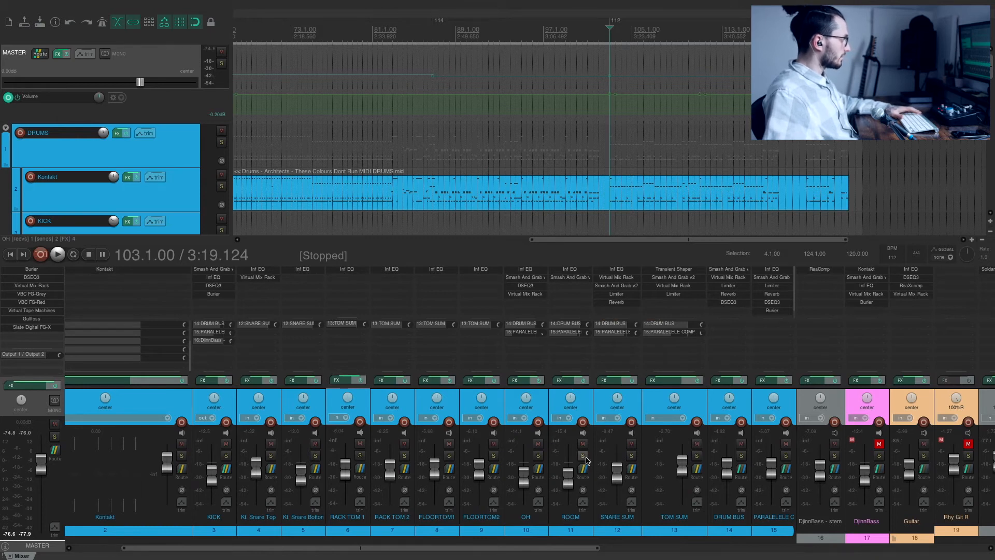
Solo the ROOM track and play it with Inf EQ and Smash And Grab v2 bypassed in its FX window
left_click(583, 456)
left_click(569, 382)
left_click(312, 164)
left_click_drag(409, 151, 290, 104)
left_click_drag(418, 103, 366, 54)
key("space")
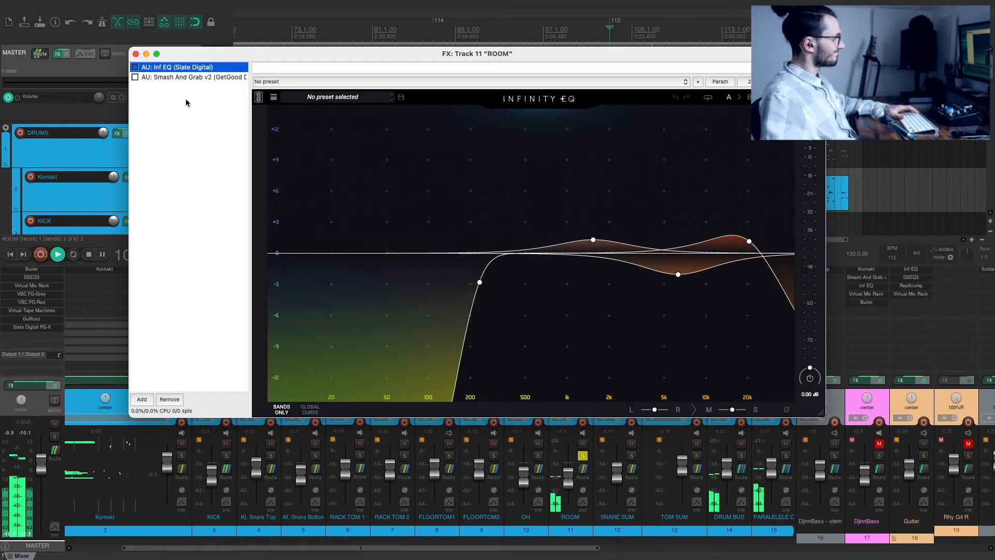
key("space")
left_click_drag(346, 56, 374, 14)
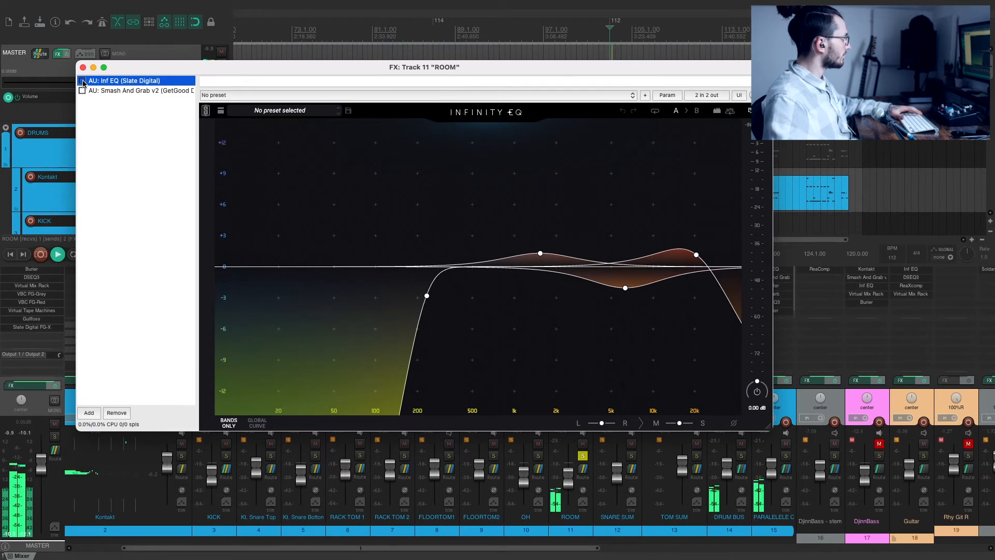
Toggle Inf EQ on and off while the room track plays to compare the sound, and stop playback
left_click(82, 80)
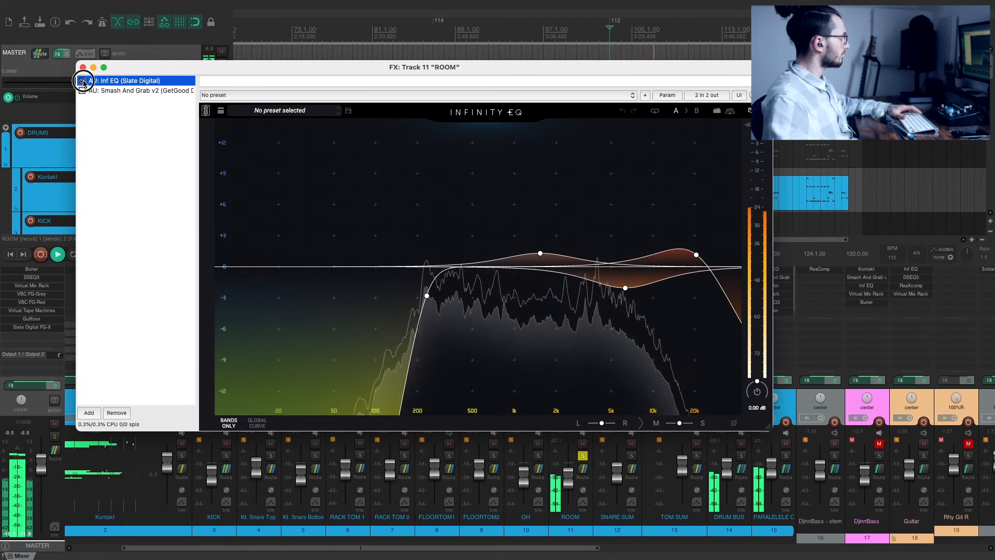
left_click(83, 81)
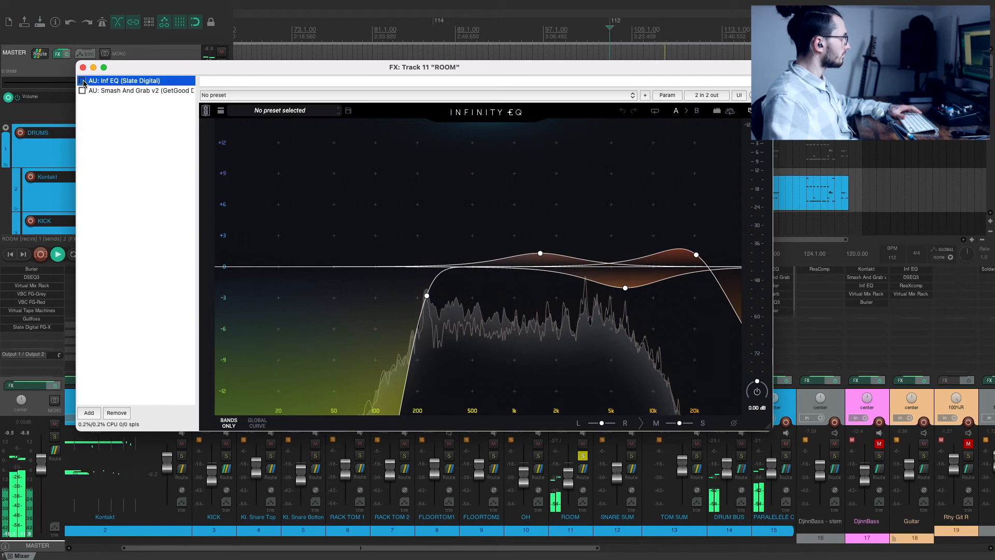
key("space")
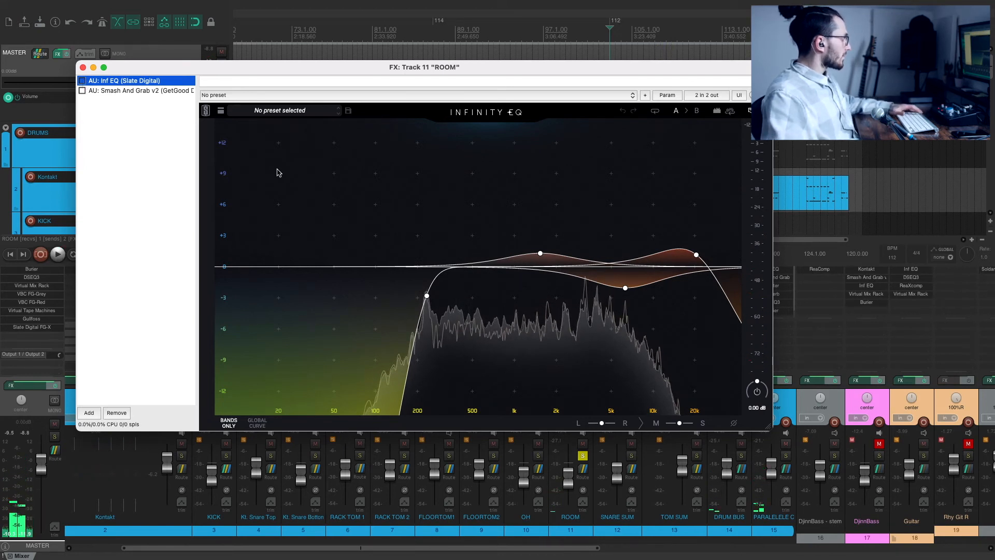
Inspect the low-cut, high-frequency and midrange bands of Inf EQ on the ROOM track and enable the plugin
left_click(427, 294)
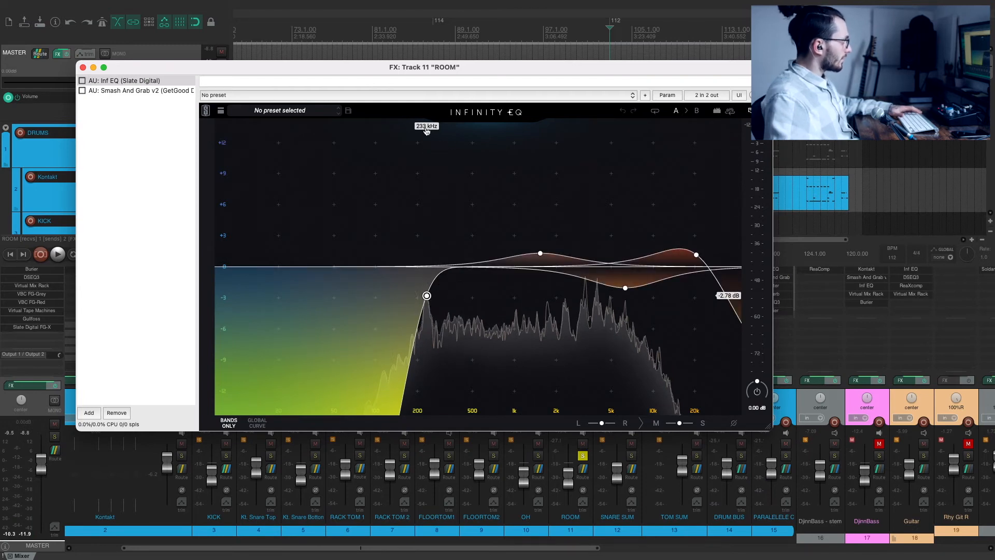
mouse_move(427, 296)
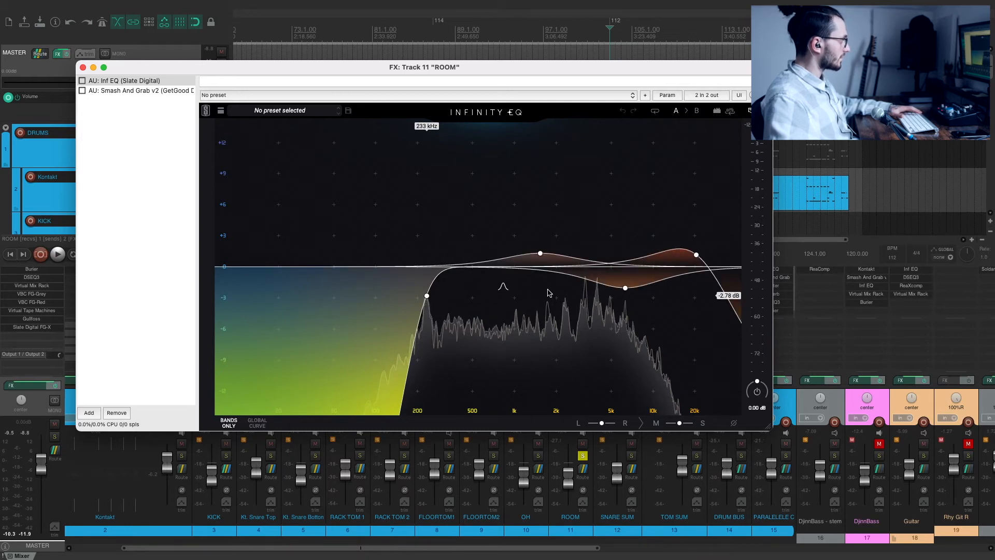
mouse_move(696, 256)
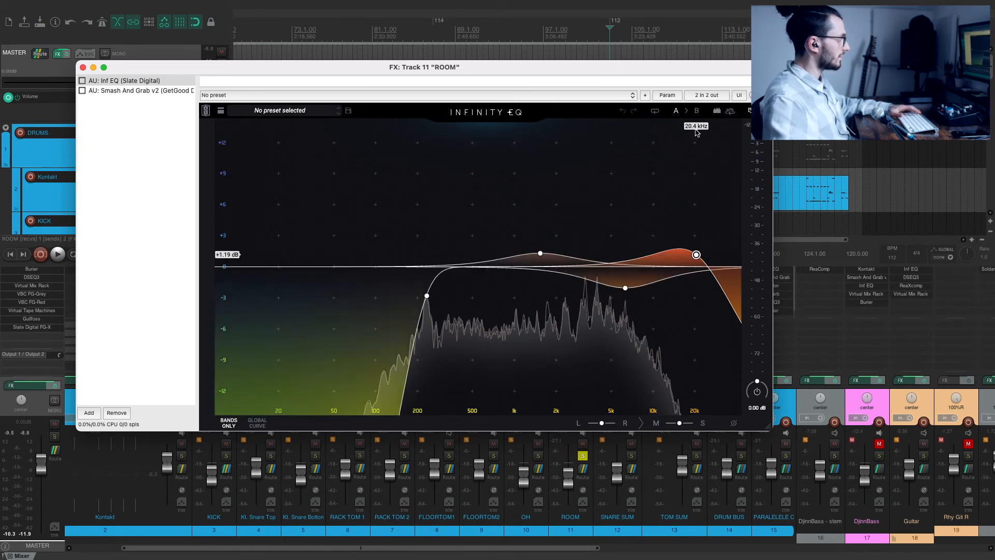
mouse_move(625, 289)
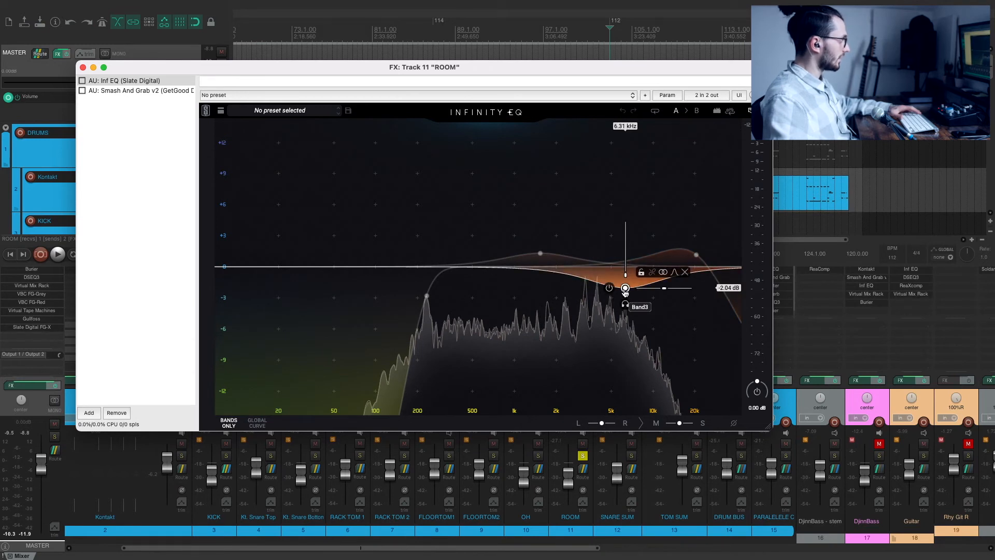
mouse_move(540, 254)
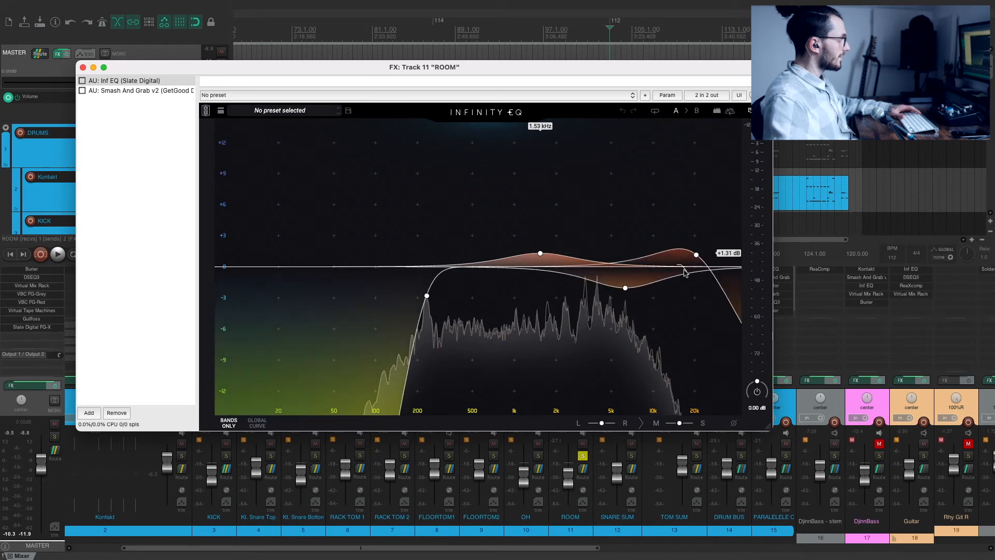
left_click(82, 81)
Open Smash And Grab v2 on the ROOM track and toggle it on and off during playback to compare
left_click(104, 90)
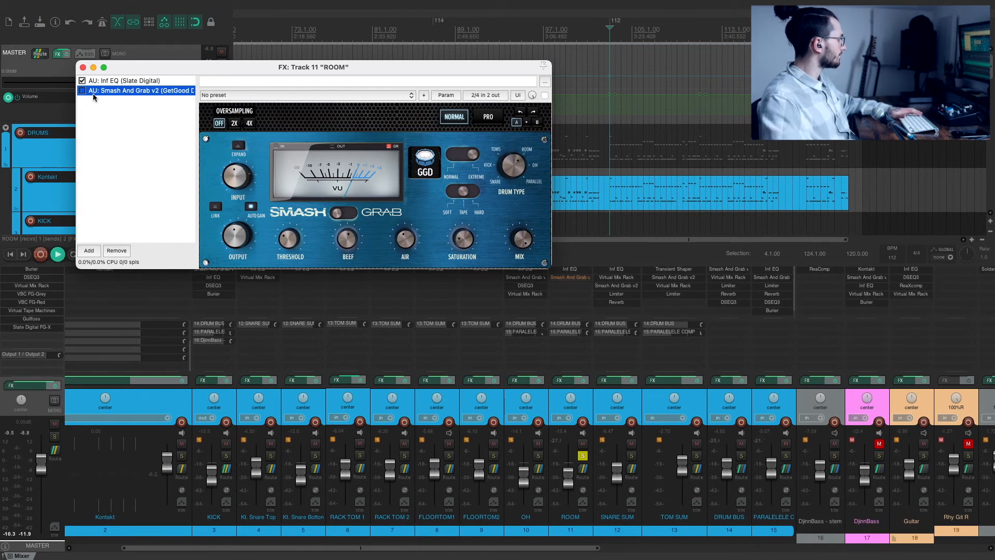
key("space")
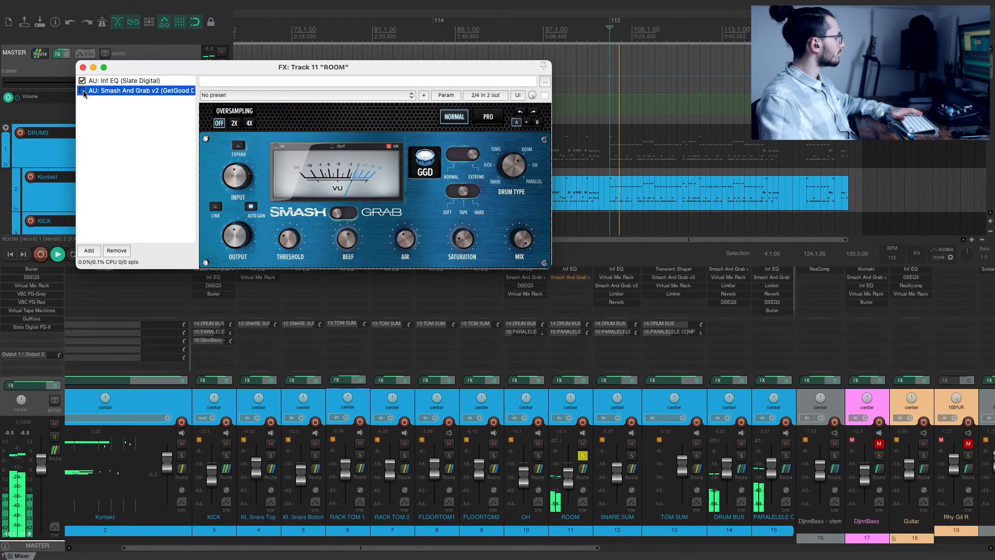
left_click(83, 91)
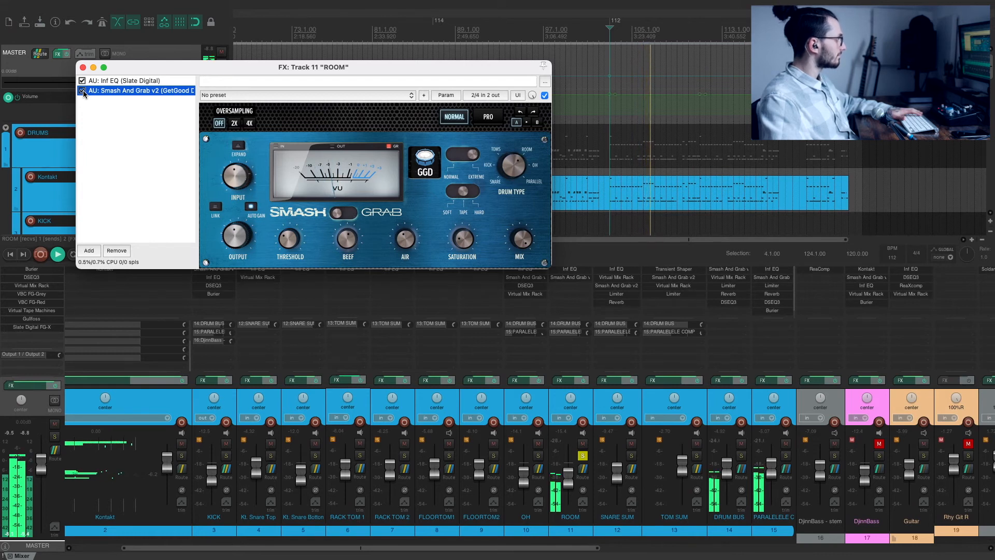
left_click(83, 92)
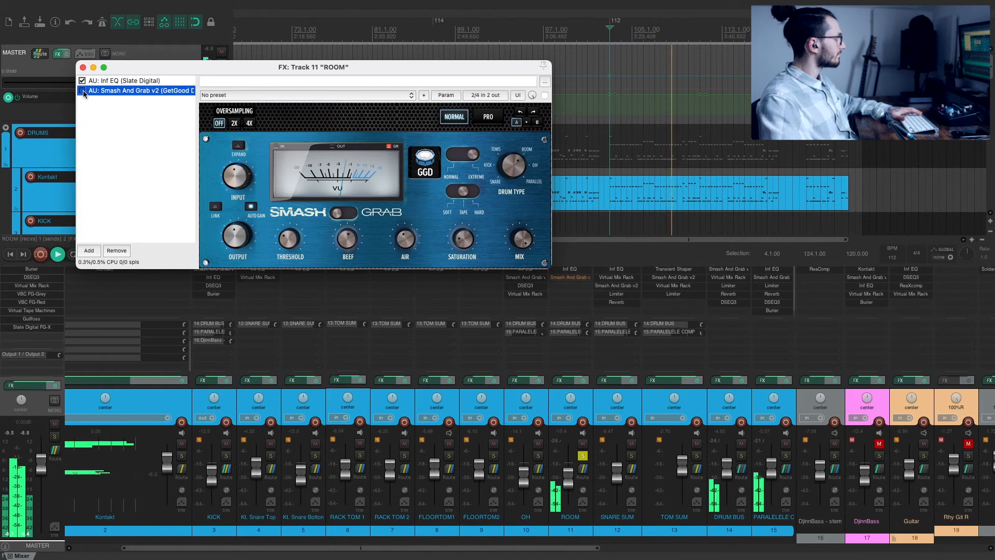
key("space")
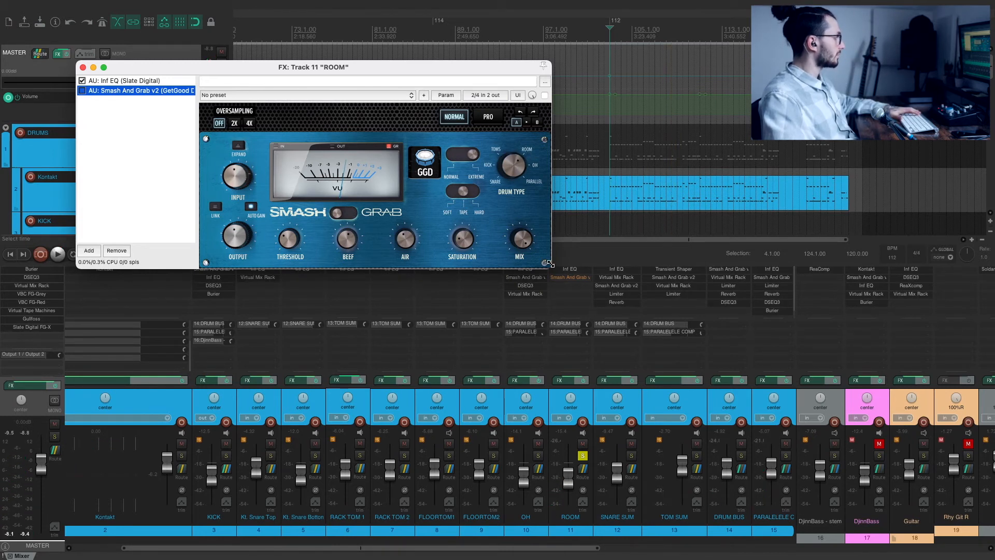
Inspect the Mix, Saturation, Air and Beef settings of Smash And Grab v2 on the ROOM track
left_click(523, 231)
left_click(458, 238)
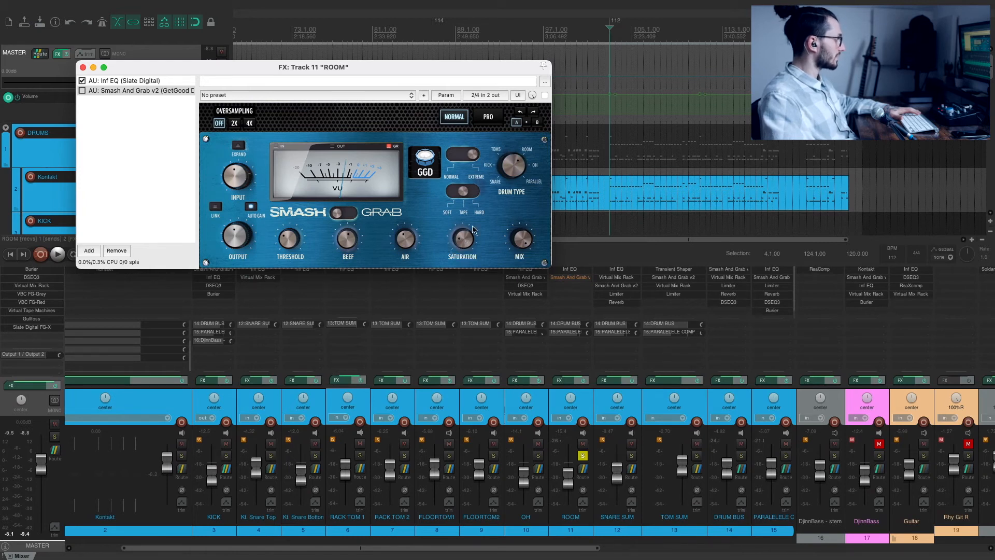
left_click(407, 242)
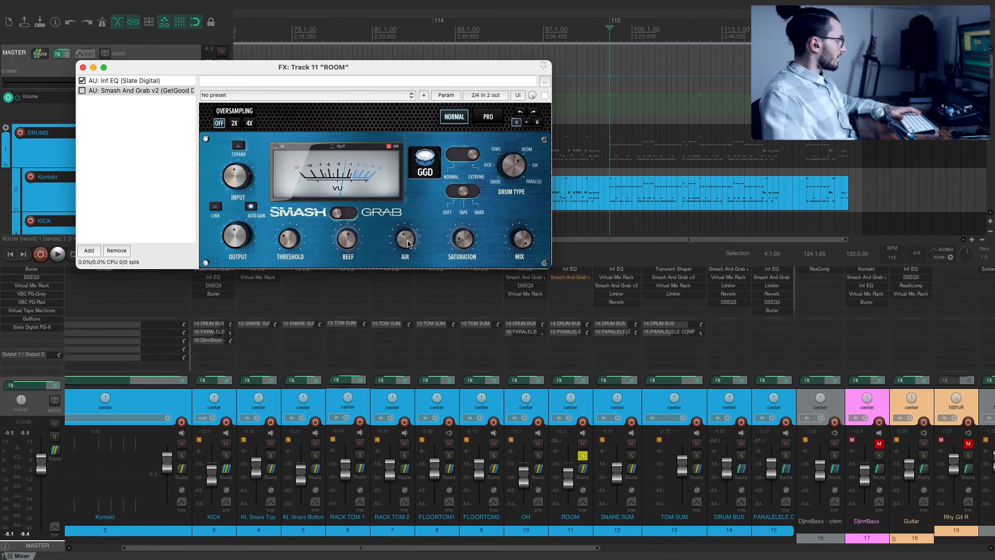
left_click(347, 240)
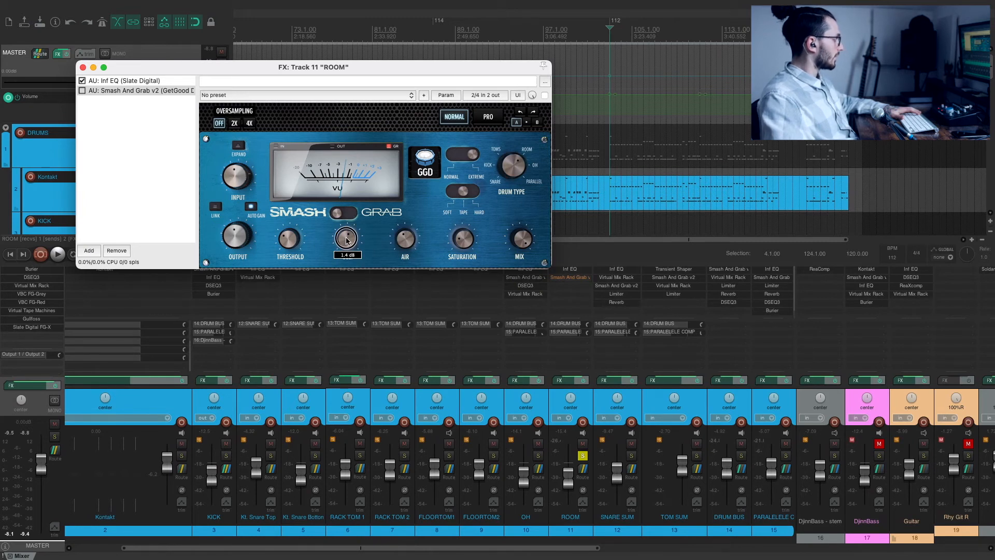
Enable Smash And Grab v2 during playback of the room track, stop playback and close the FX window
key("space")
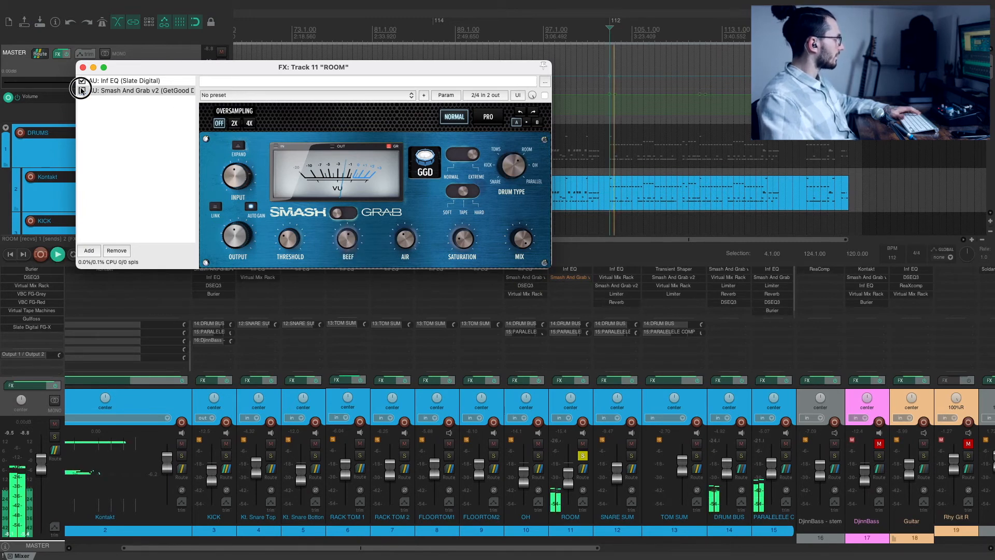
left_click(82, 90)
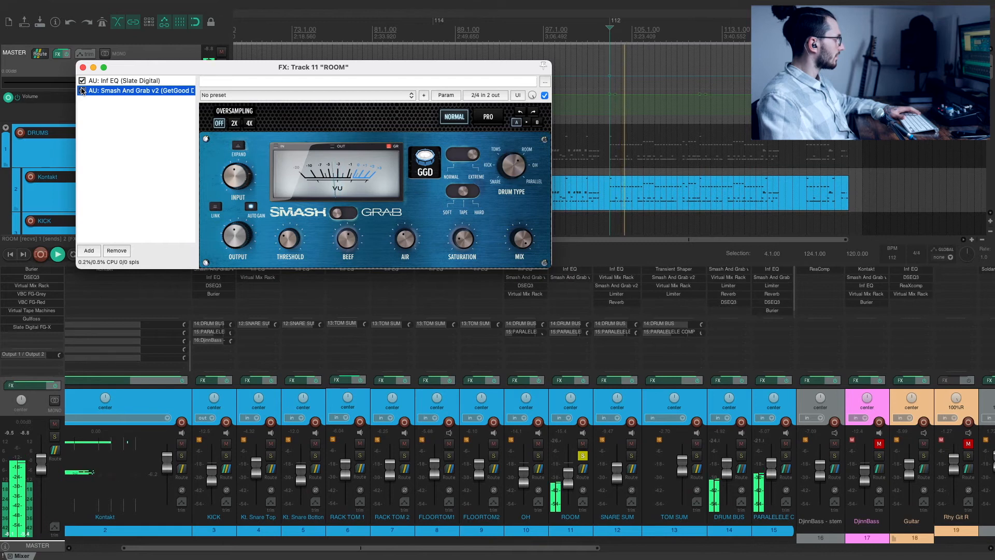
key("space")
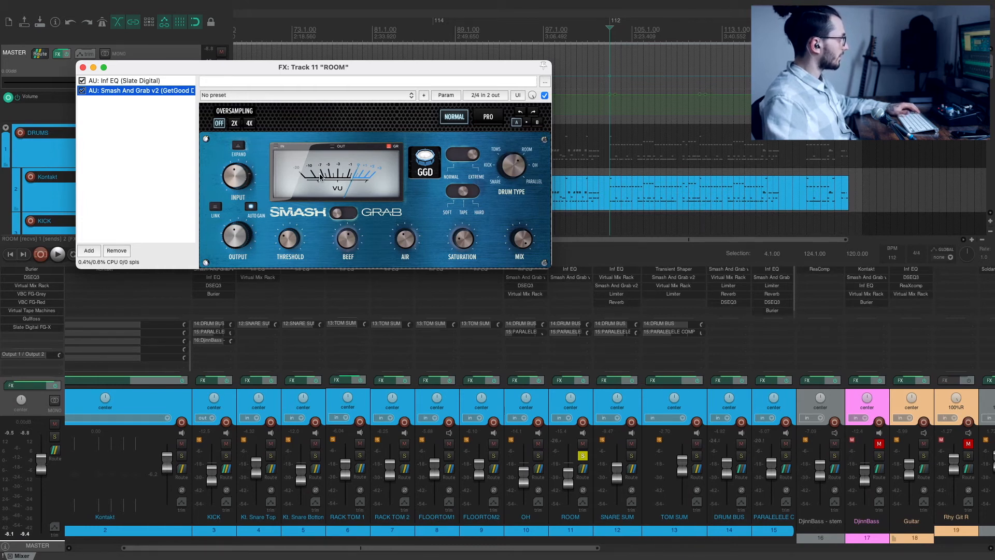
left_click(83, 67)
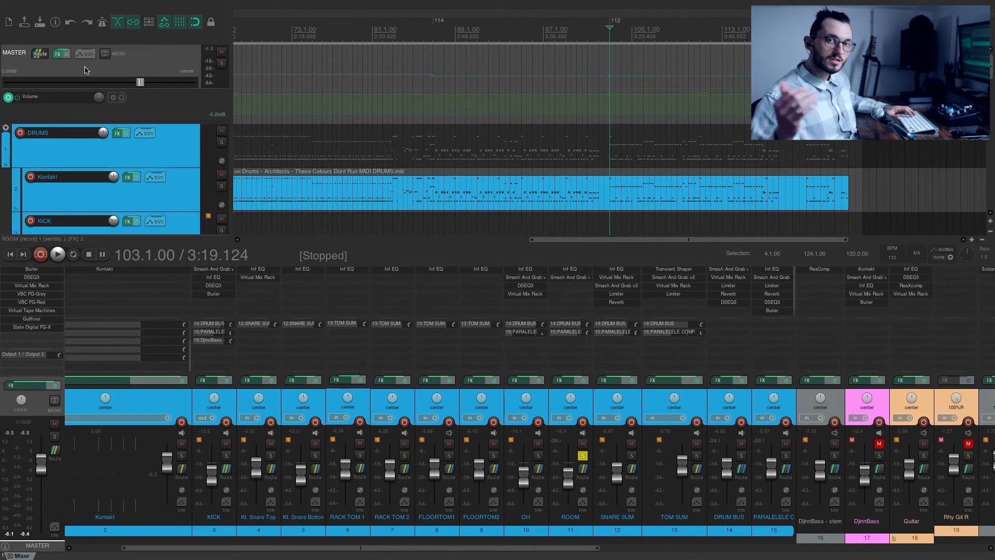
scroll(413, 464, "left", 2)
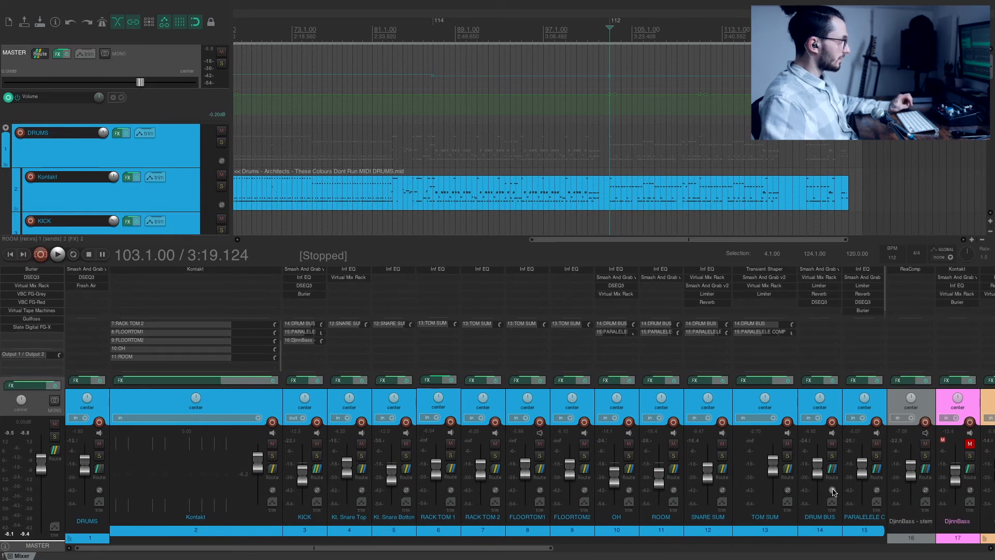
Solo the DRUM BUS, mute the OH and ROOM tracks, and play the drums without them
left_click(832, 456)
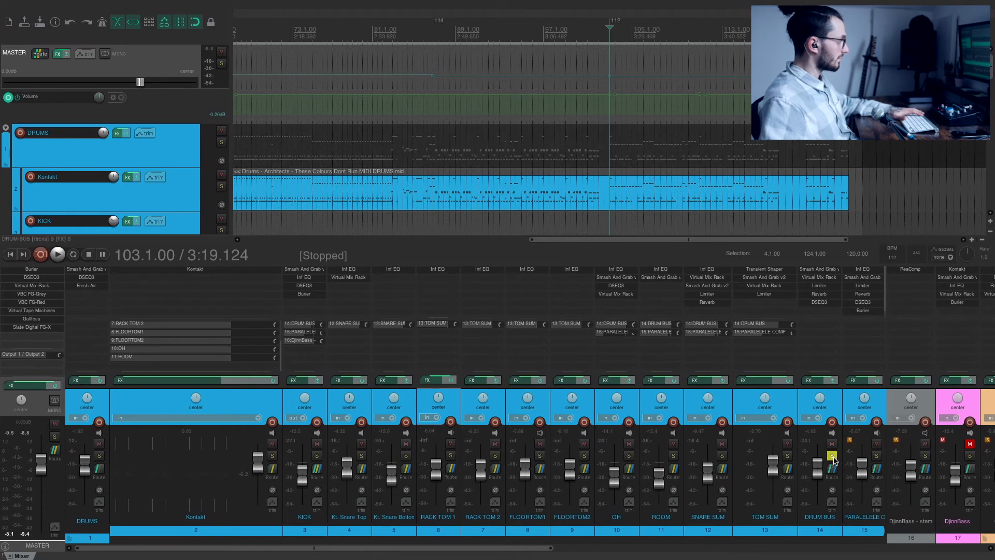
left_click(629, 444)
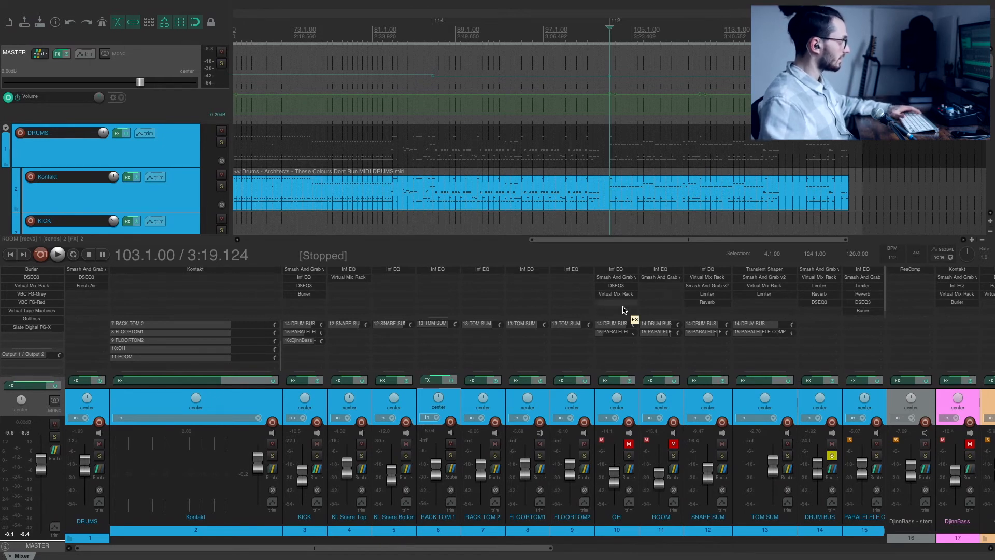
key("space")
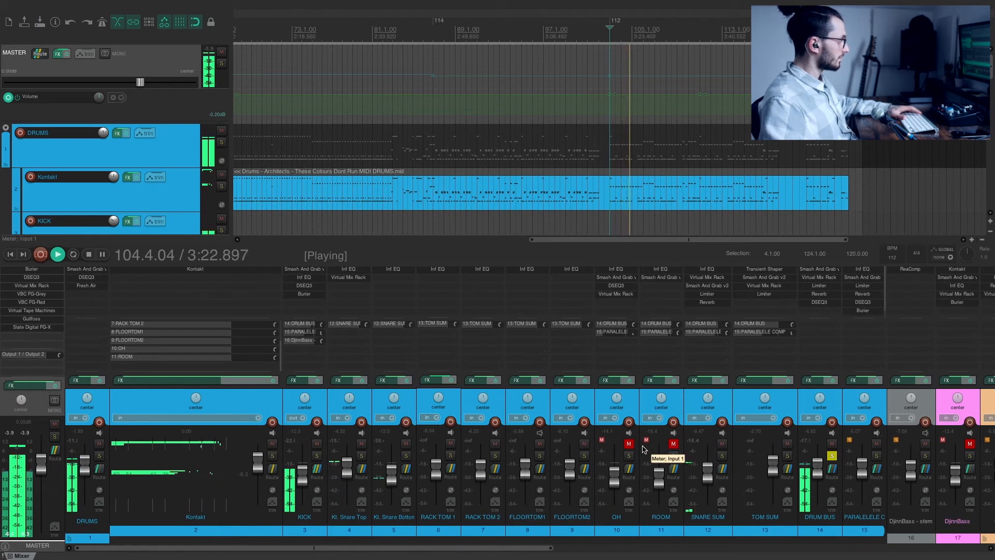
key("space")
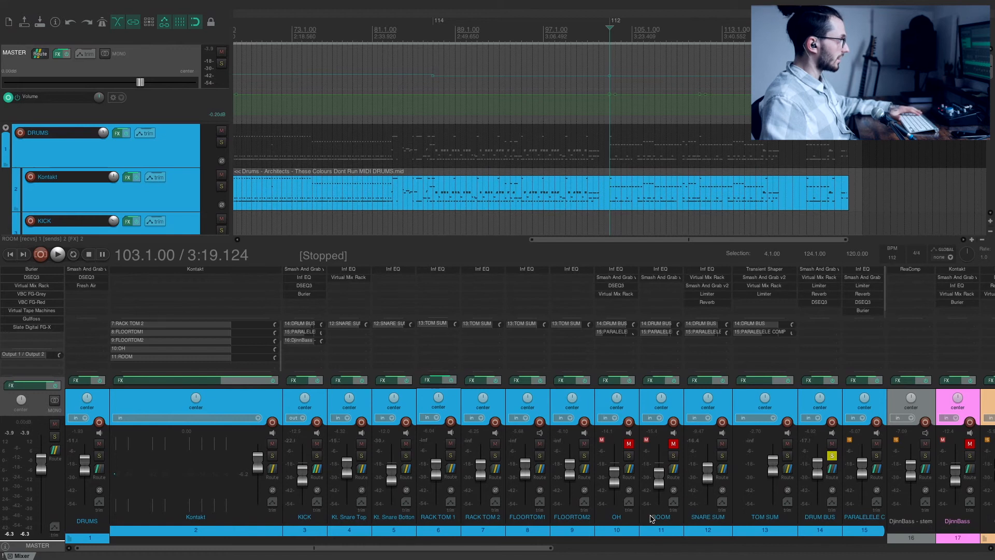
Unmute and re-mute the OH track during playback to compare the drums with and without overheads
key("space")
left_click(629, 444)
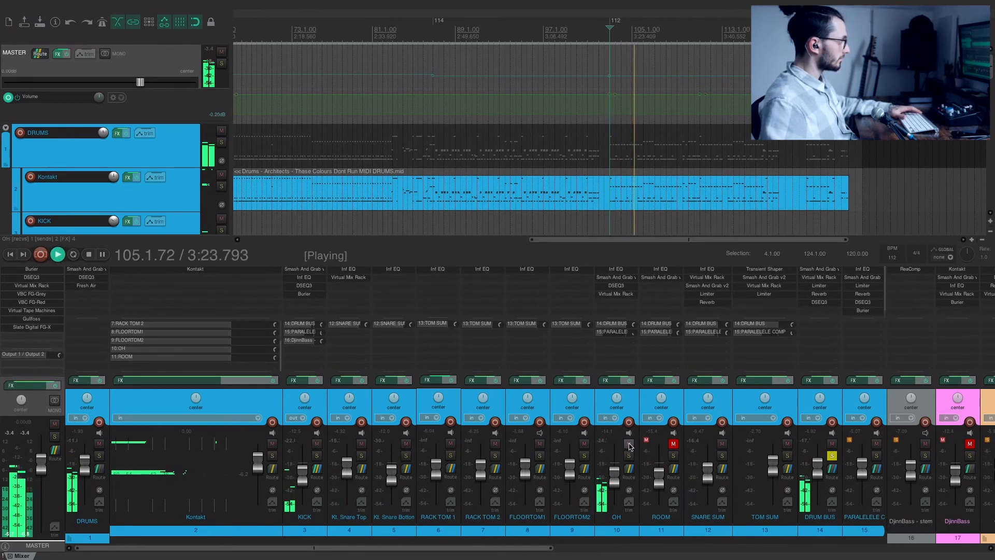
left_click(629, 444)
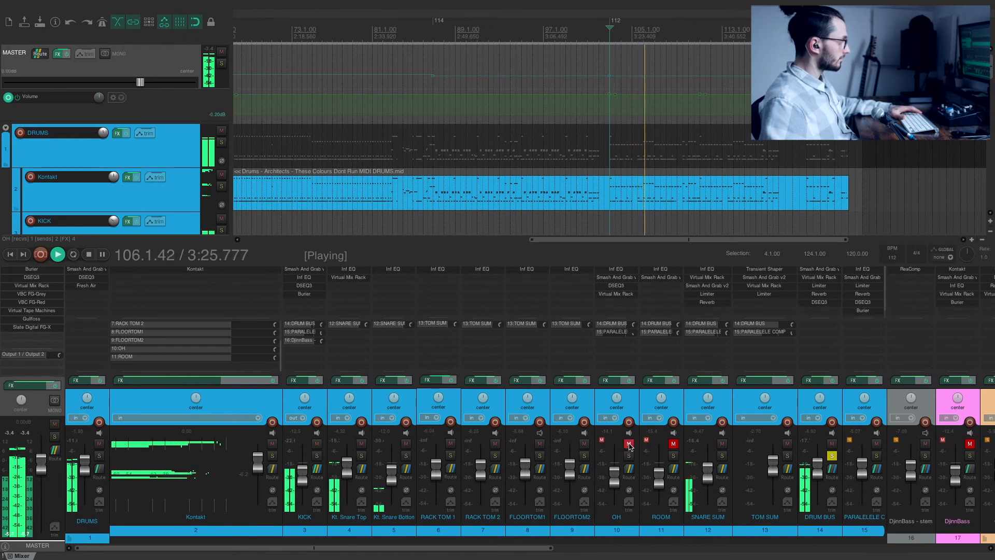
key("space")
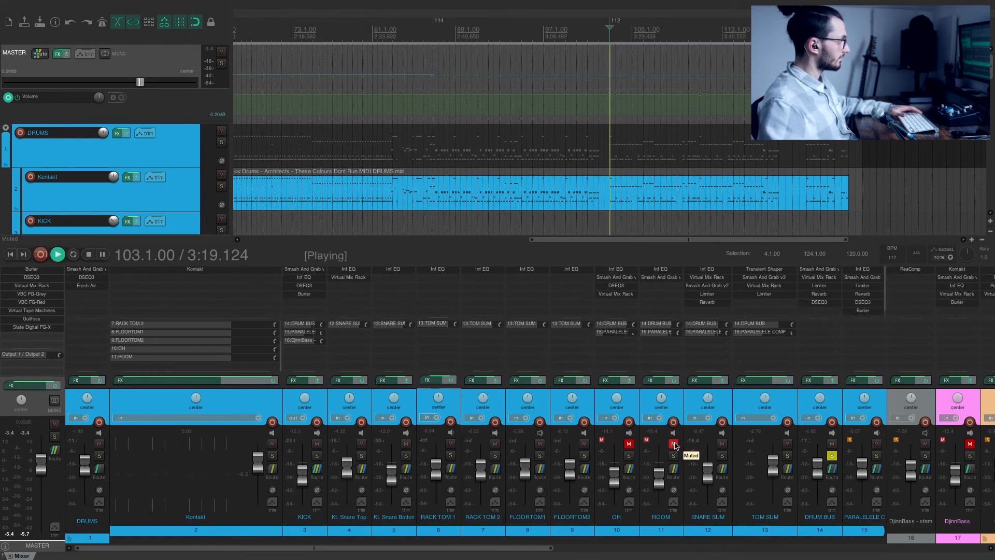
Unmute the ROOM and OH tracks one after the other during playback to hear them in the drum bus
left_click(673, 444)
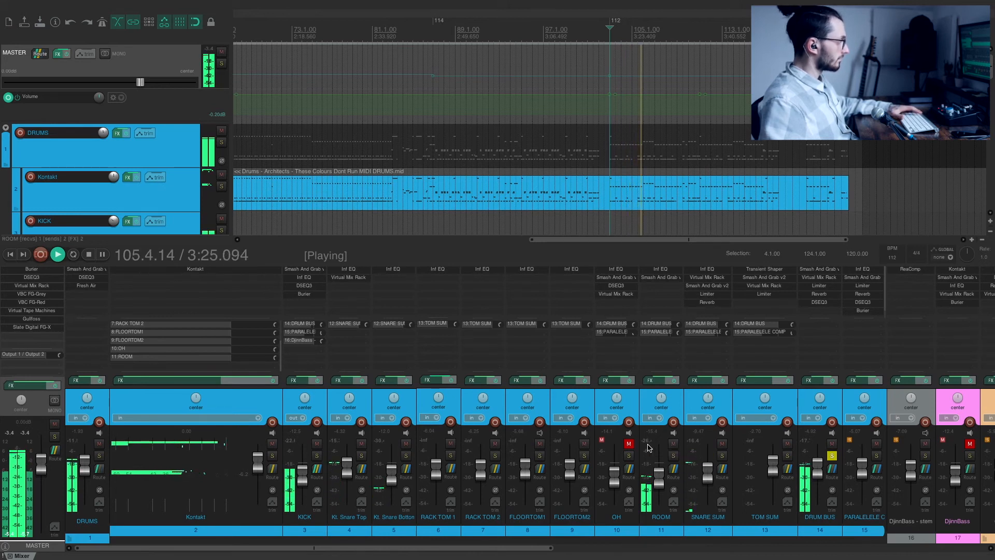
left_click(629, 444)
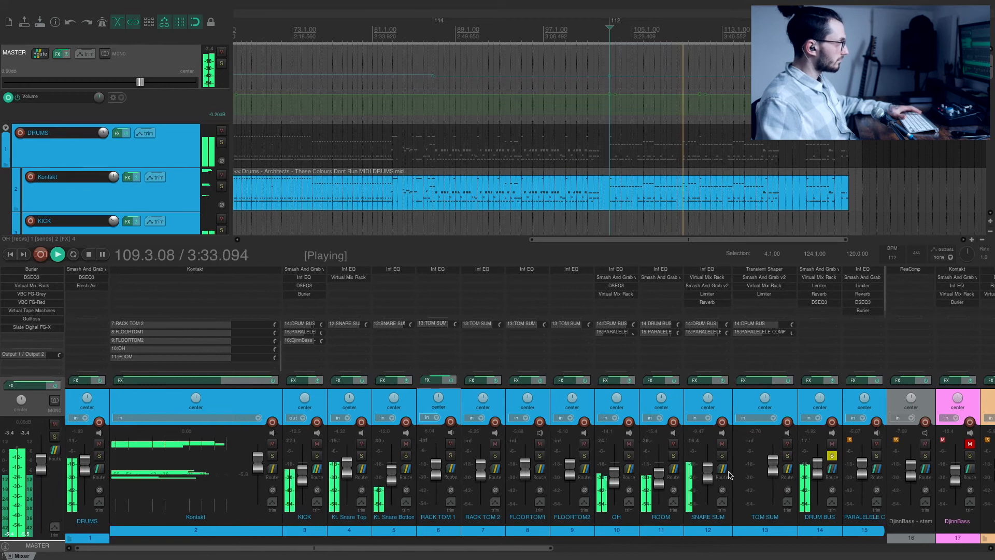
key("space")
left_click_drag(503, 550, 598, 548)
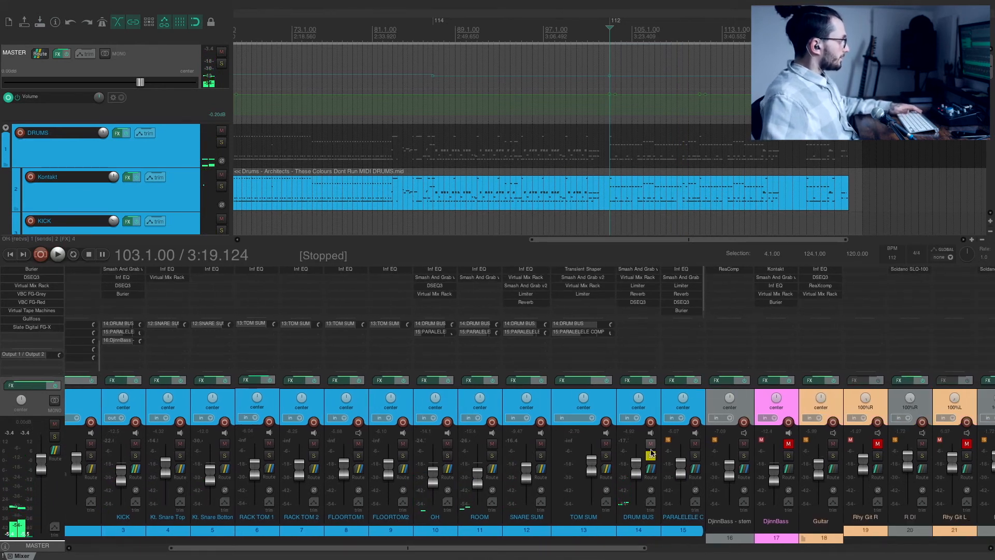
left_click_drag(598, 548, 503, 548)
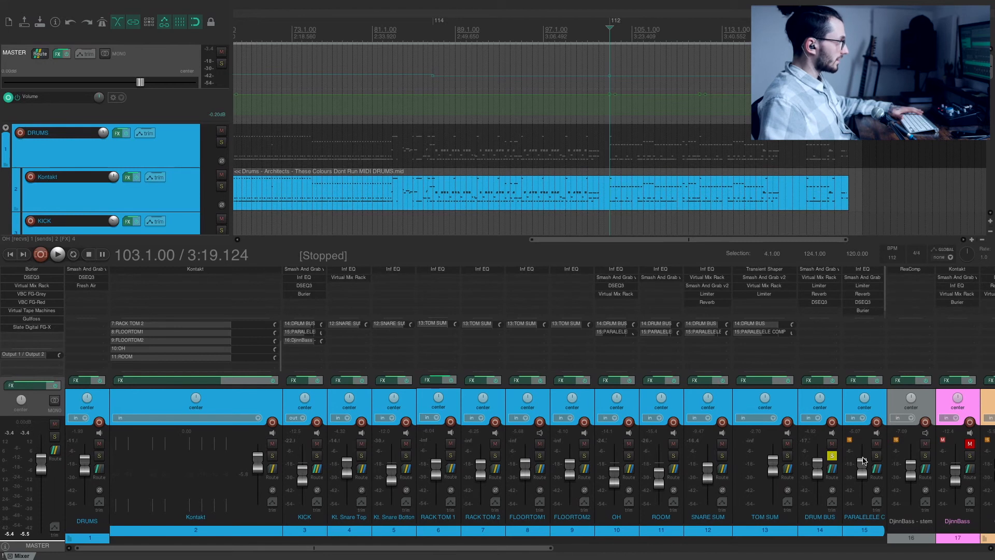
Solo PARALELELE COMP instead of DRUM BUS, play it through its FX chain and disable all its plugins
left_click(831, 456)
left_click(875, 456)
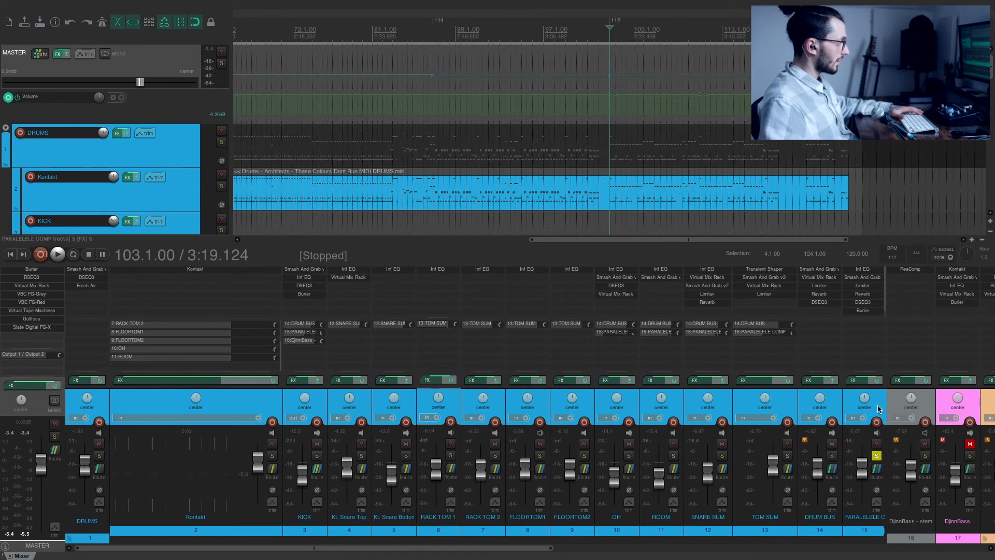
left_click(856, 381)
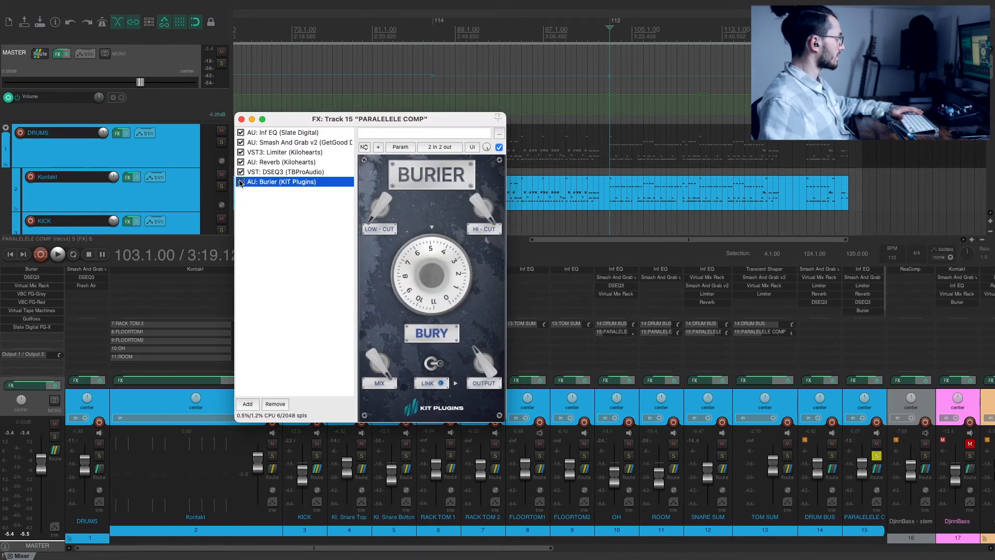
key("space")
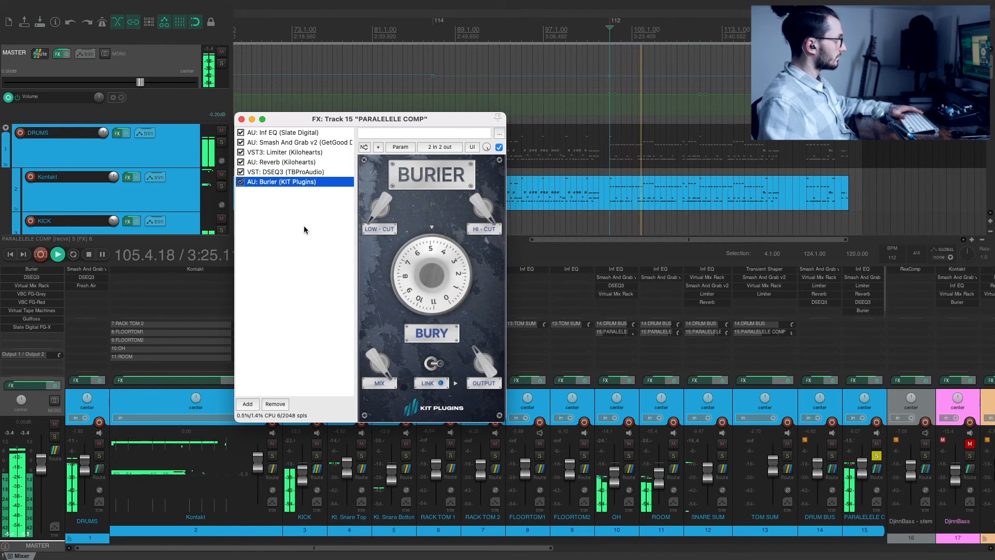
key("space")
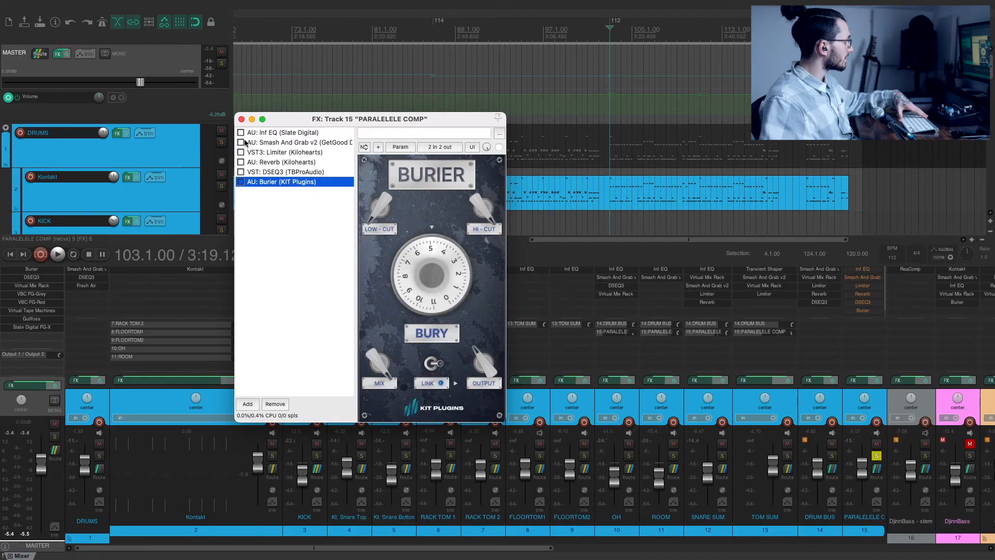
Inspect the low-cut band of Inf EQ on PARALELELE COMP and enable the plugin during playback
left_click(286, 136)
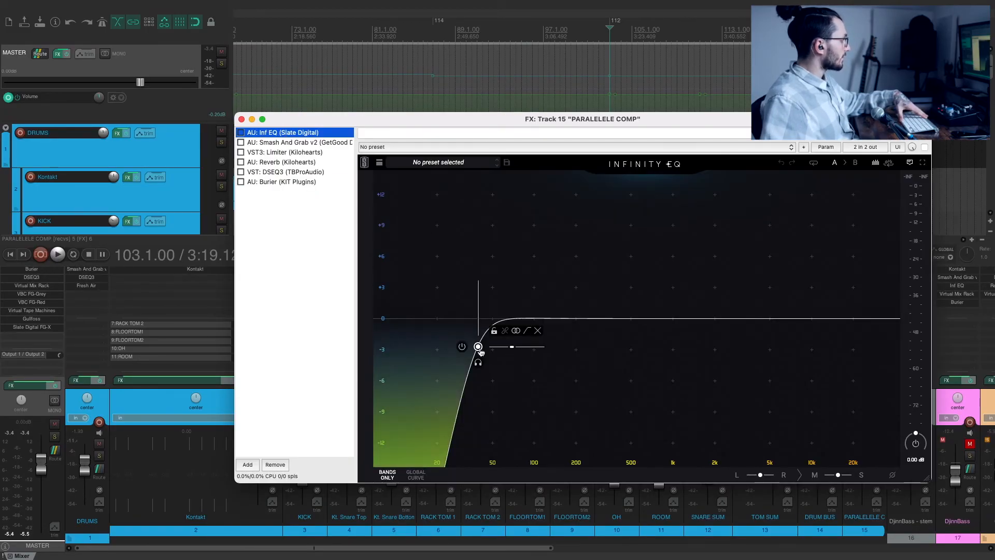
left_click(479, 350)
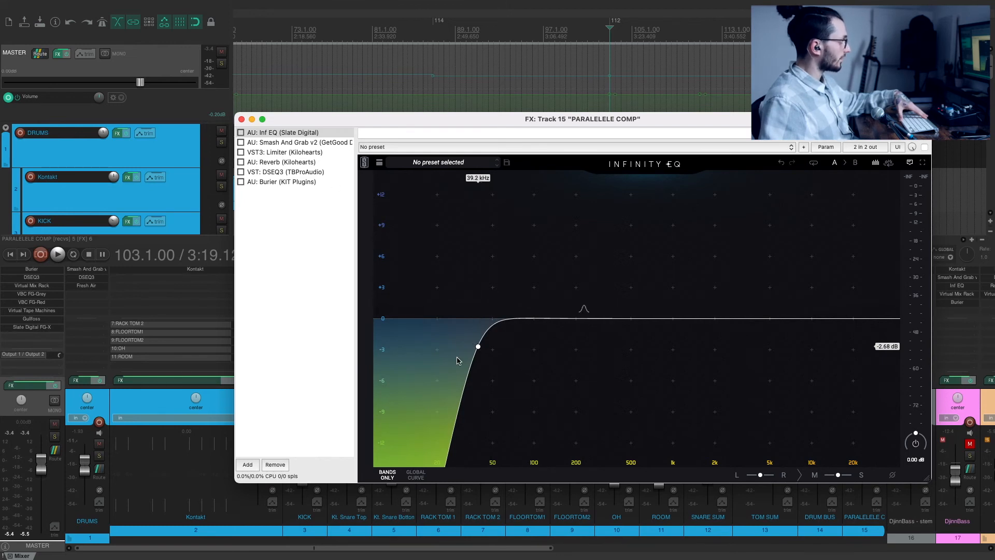
left_click(241, 133)
key("space")
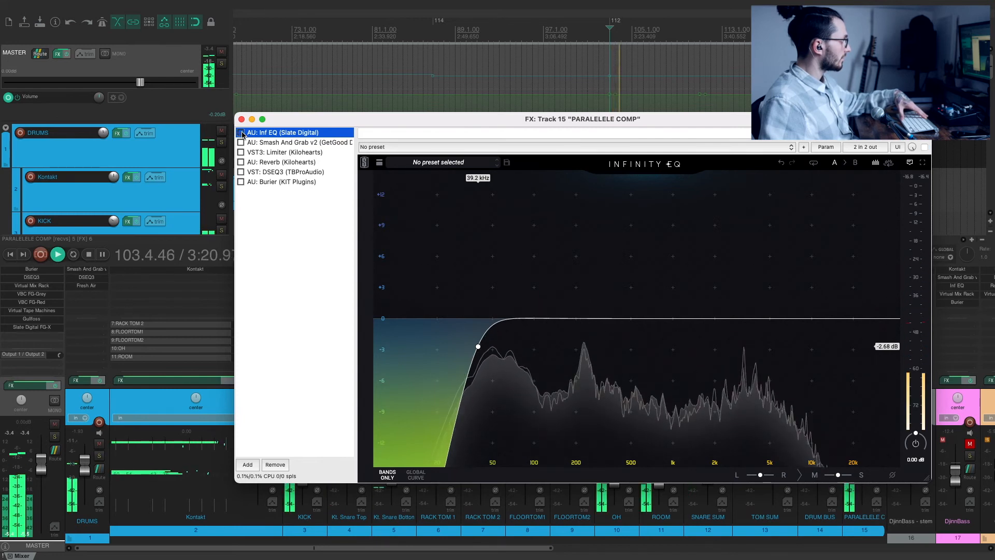
key("space")
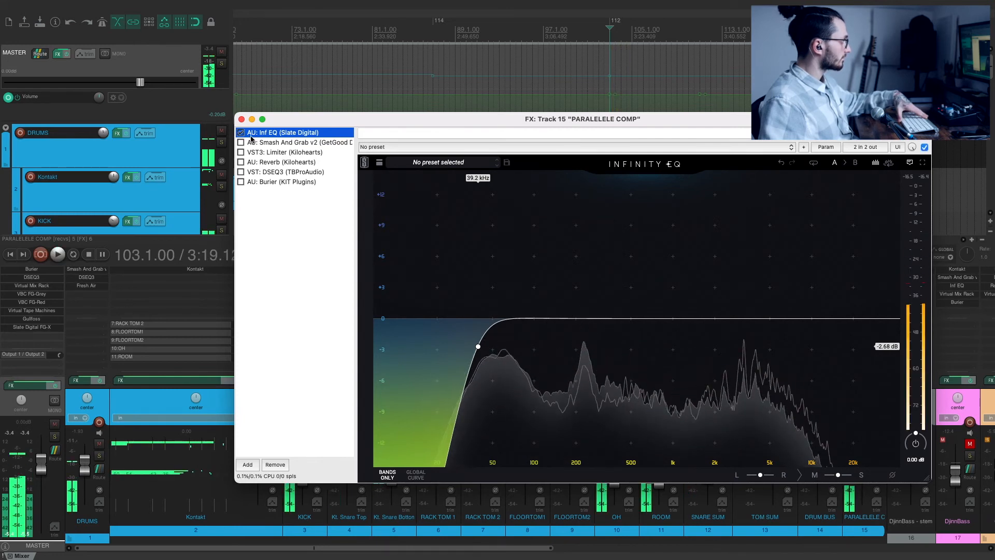
Enable Smash And Grab v2 on PARALELELE COMP during playback and switch between Smash and Grab modes to compare
left_click(278, 142)
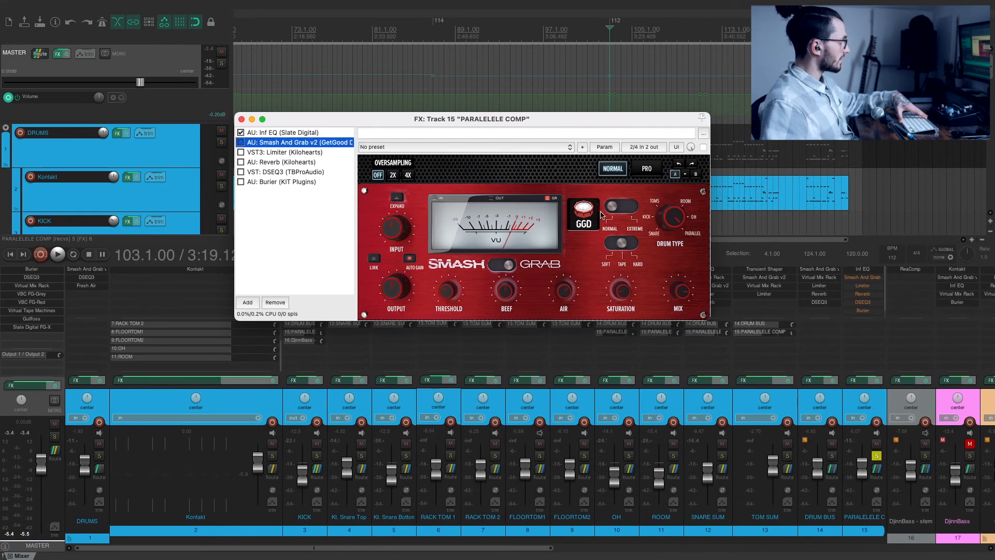
key("space")
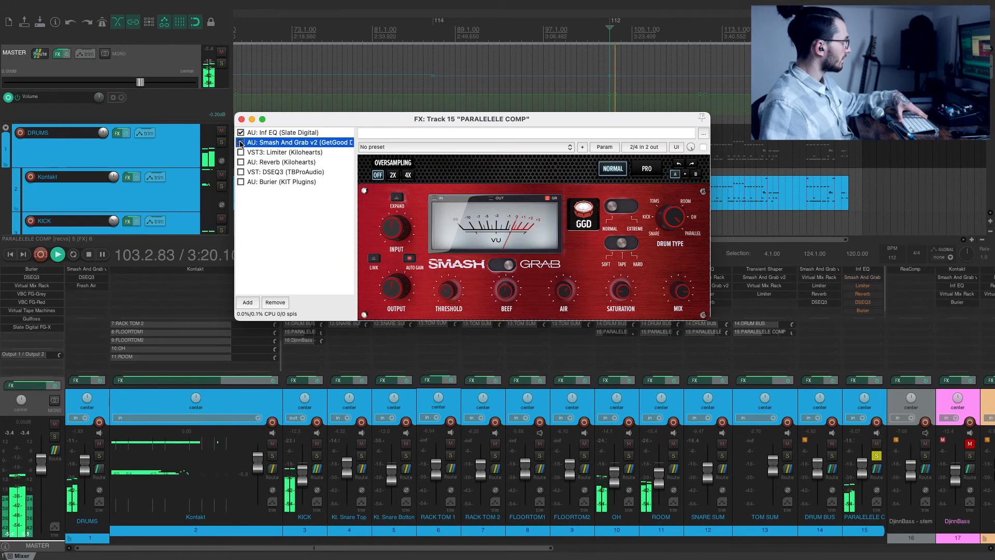
left_click(240, 143)
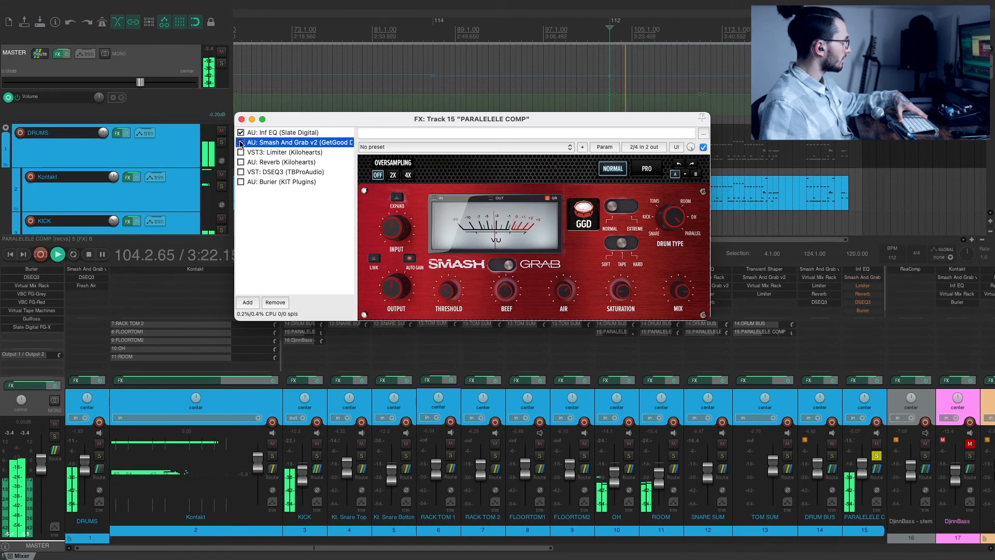
left_click(502, 265)
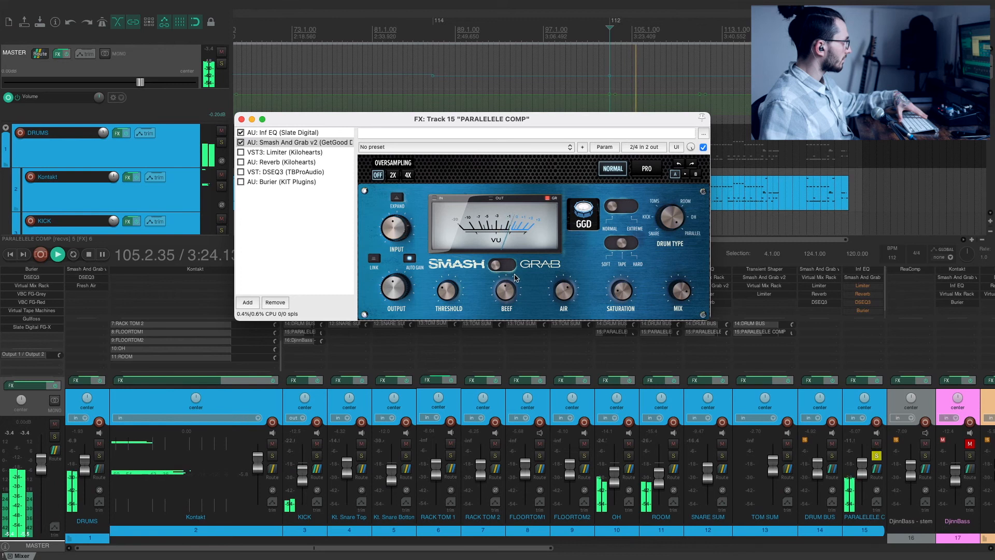
left_click(509, 265)
left_click(508, 266)
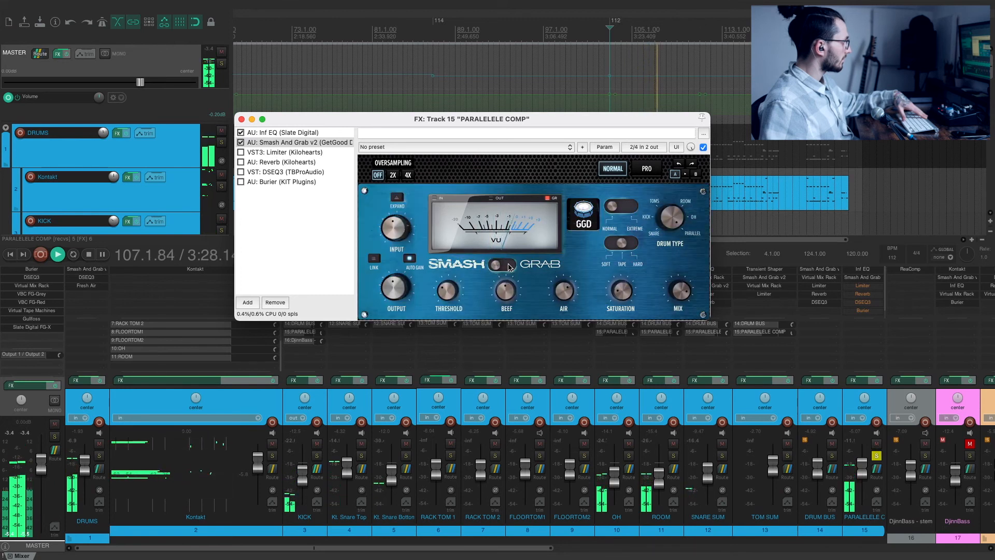
left_click(509, 266)
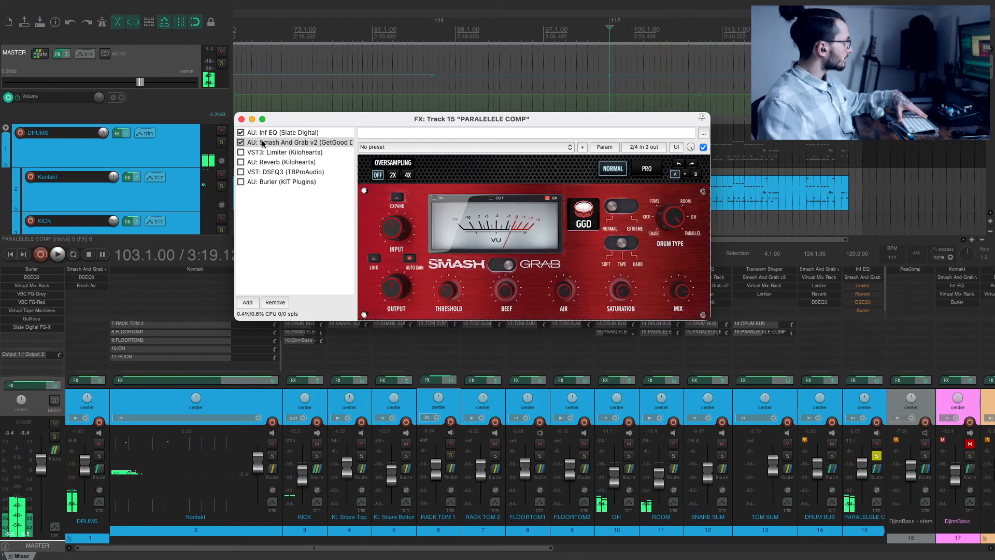
Disable Smash And Grab v2 on PARALELELE COMP and inspect its Mix setting
left_click(245, 144)
left_click(242, 143)
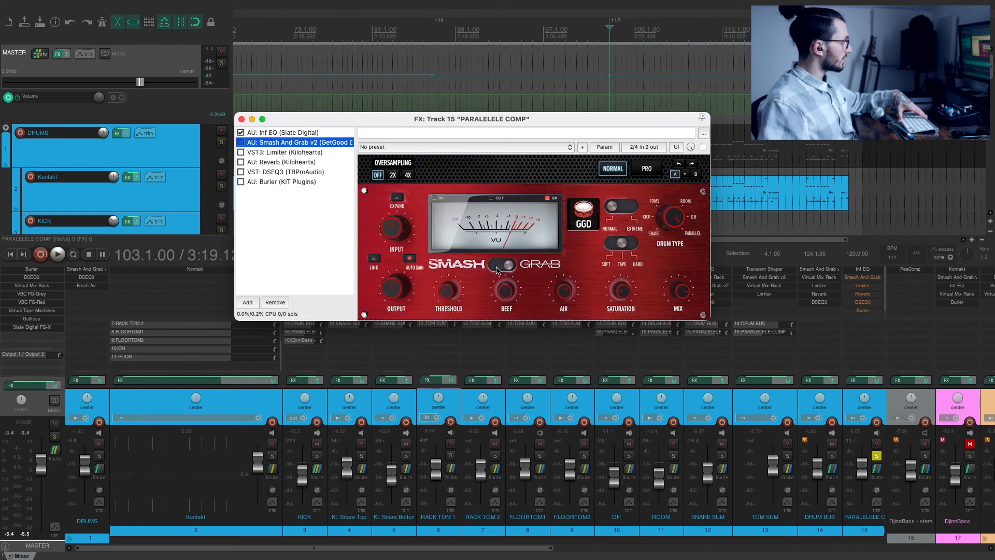
left_click(679, 294)
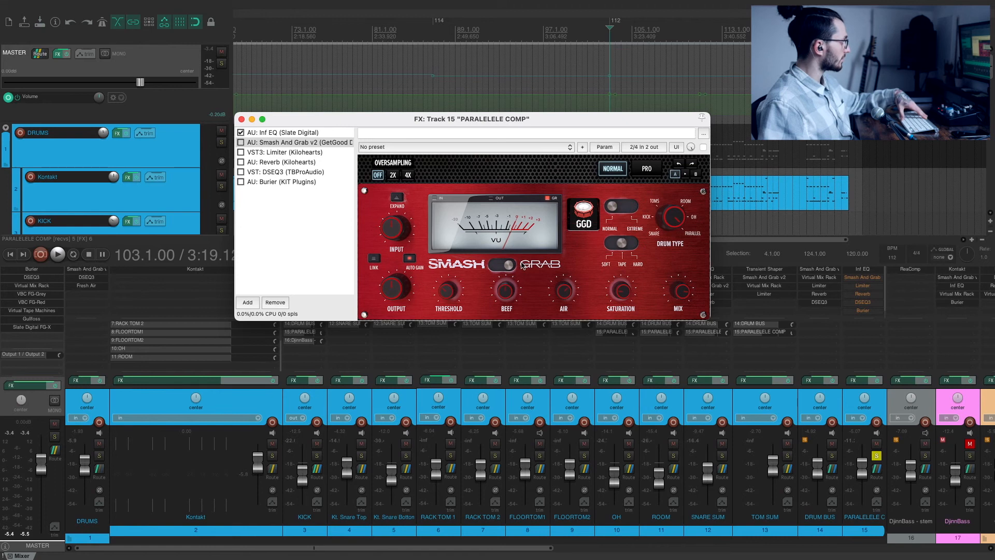
Toggle Smash And Grab v2 on PARALELELE COMP off and on during playback, leaving it enabled
left_click(240, 143)
key("space")
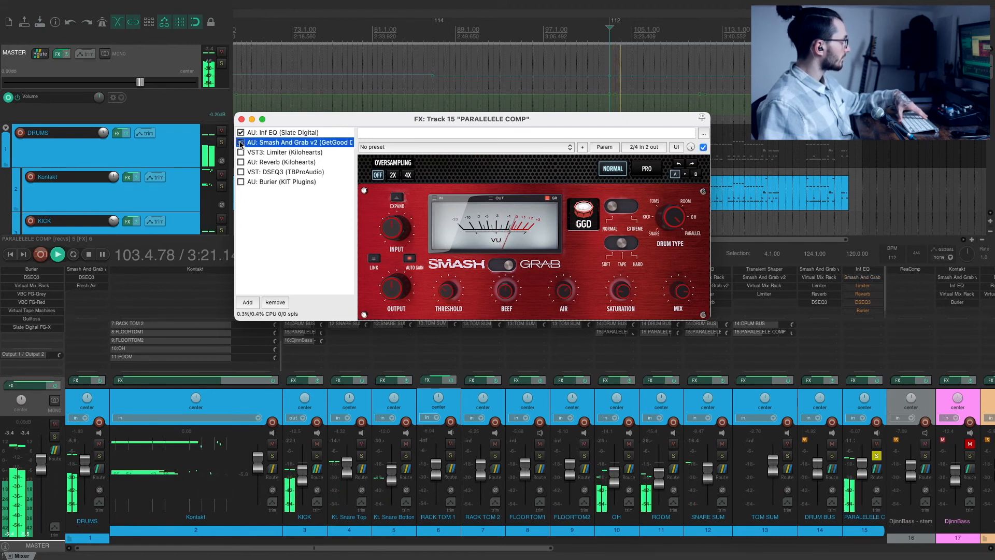
left_click(240, 142)
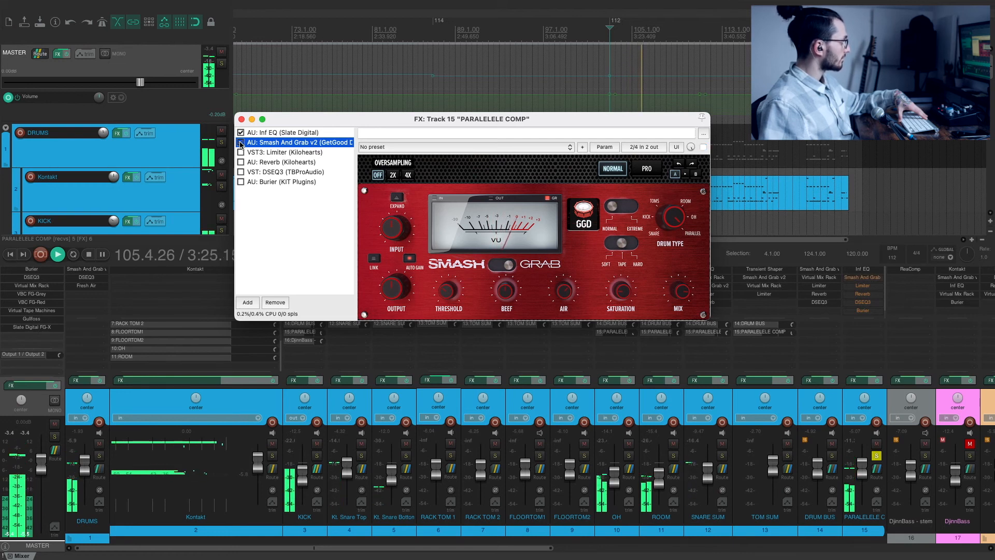
left_click(240, 142)
left_click(240, 142)
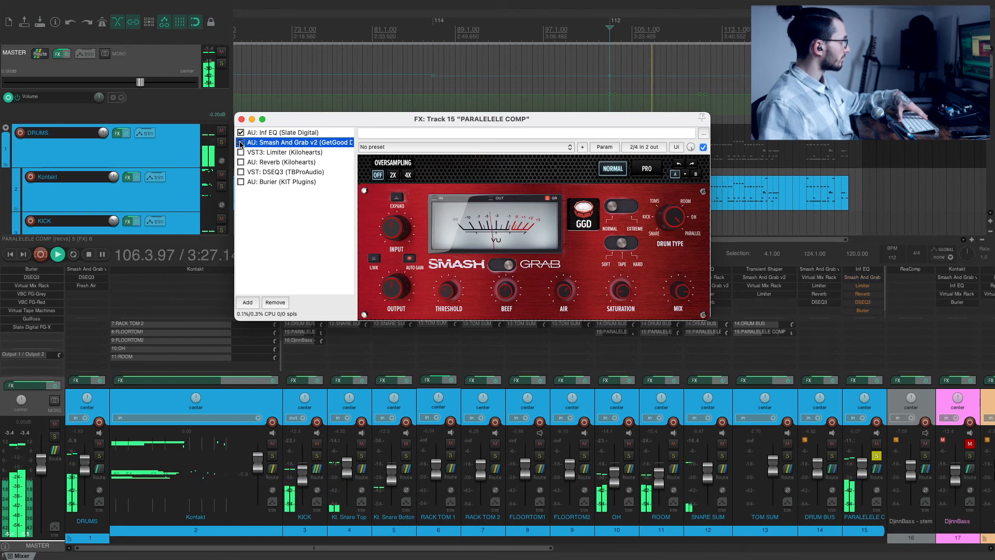
Enable the Kilohearts Limiter on PARALELELE COMP and audition it during playback
key("space")
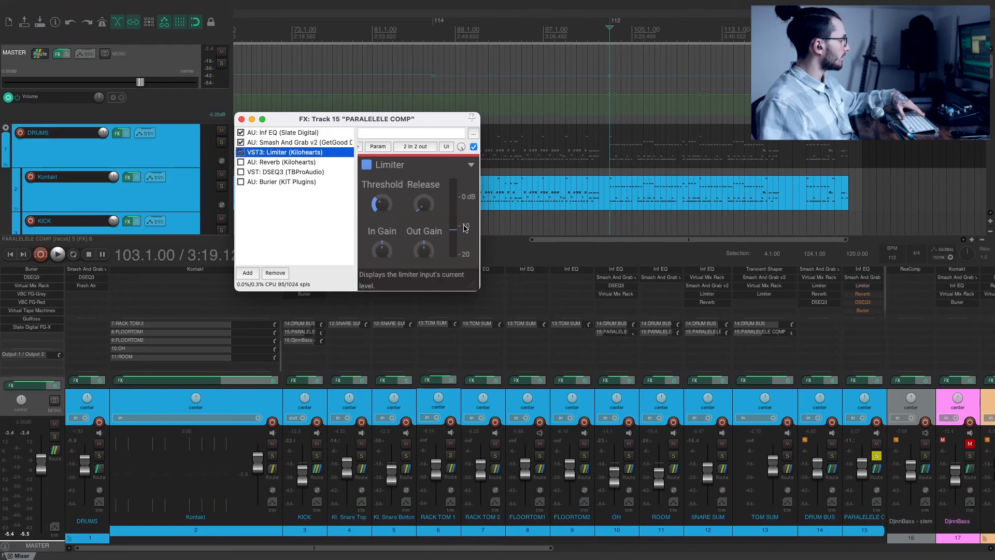
key("space")
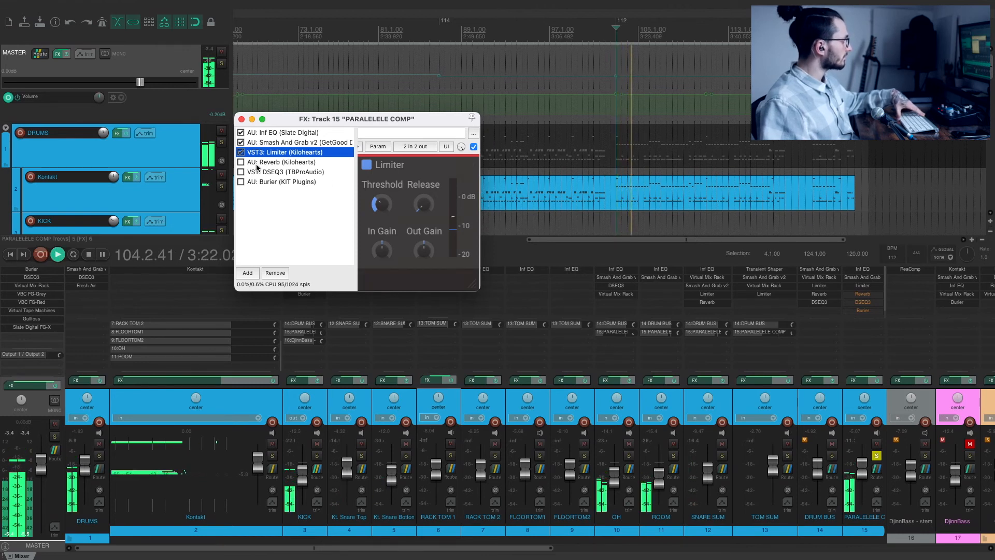
key("space")
Inspect the Size and Mix settings of the Kilohearts Reverb on PARALELELE COMP and enable the plugin
left_click(266, 163)
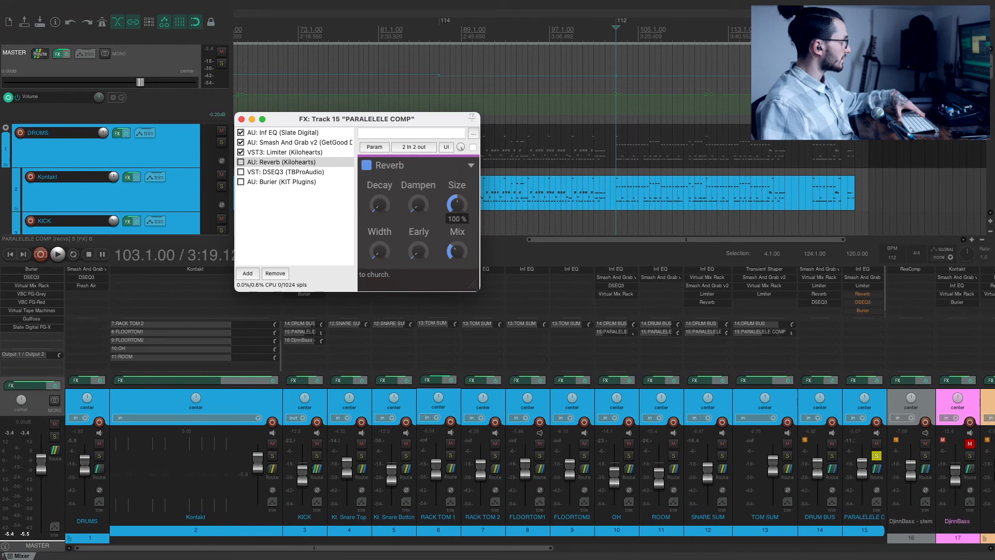
mouse_move(458, 248)
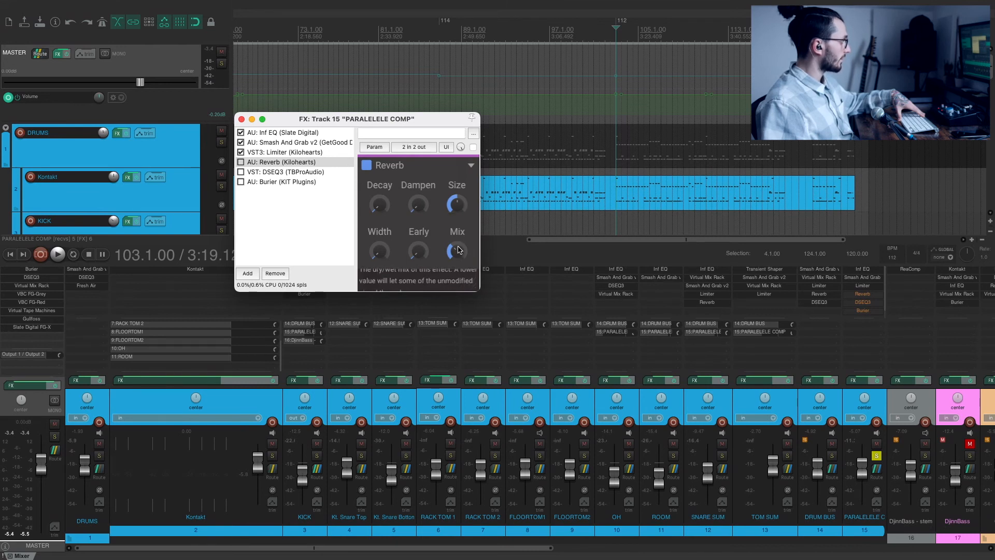
left_click(241, 163)
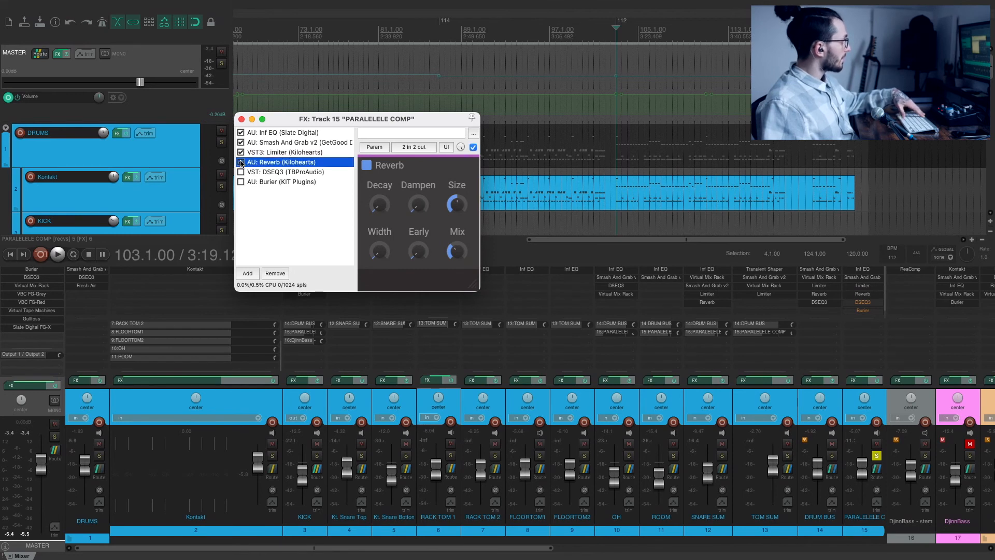
Toggle the Kilohearts Reverb on PARALELELE COMP off and on during playback, leaving it enabled
key("space")
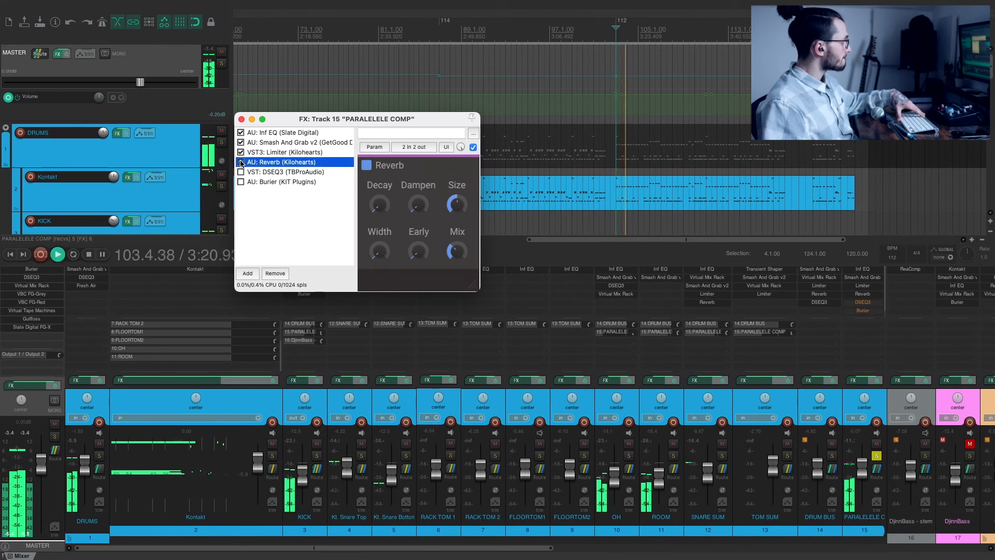
left_click(241, 163)
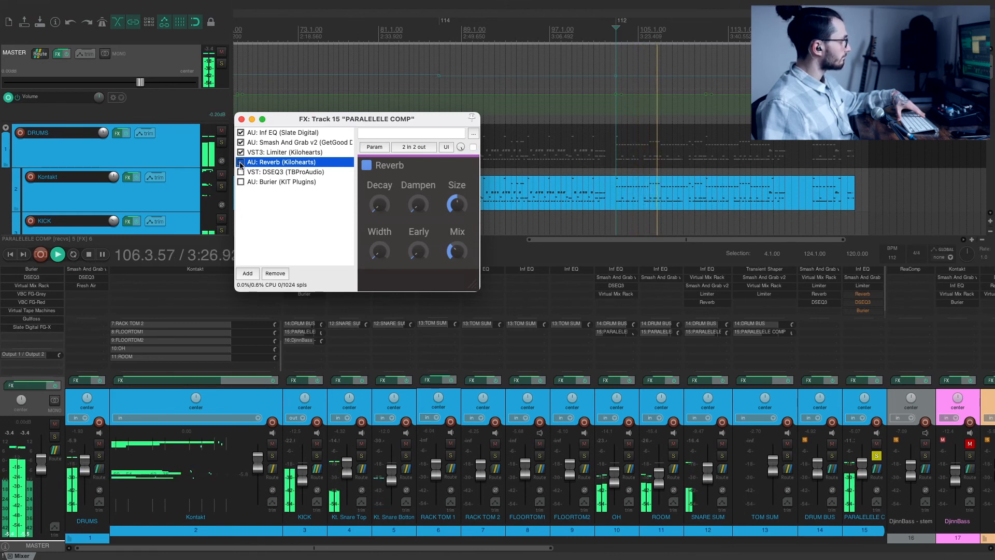
left_click(240, 162)
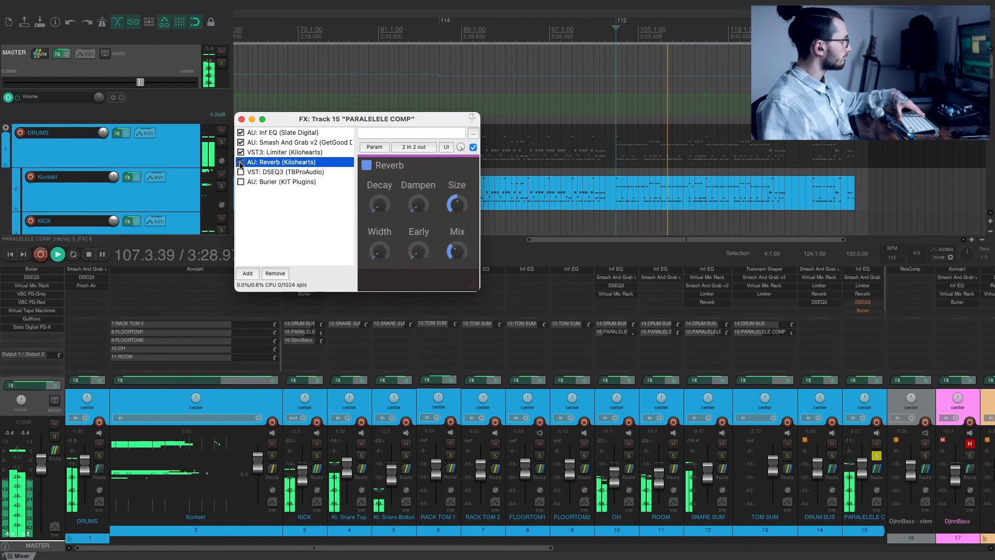
key("space")
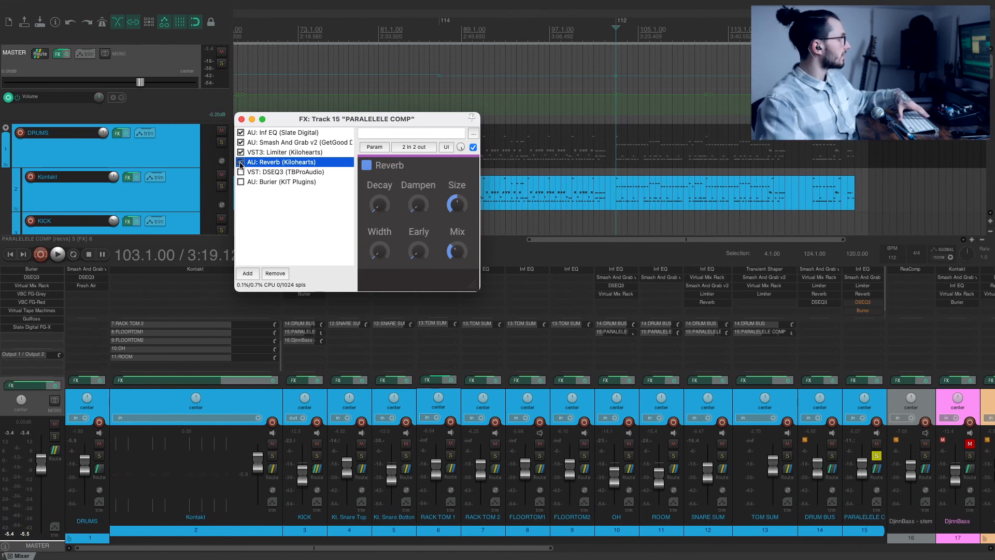
Enable DSEQ3 on PARALELELE COMP, compare it bypassed and active during playback, and set its threshold to -26.6
left_click(261, 173)
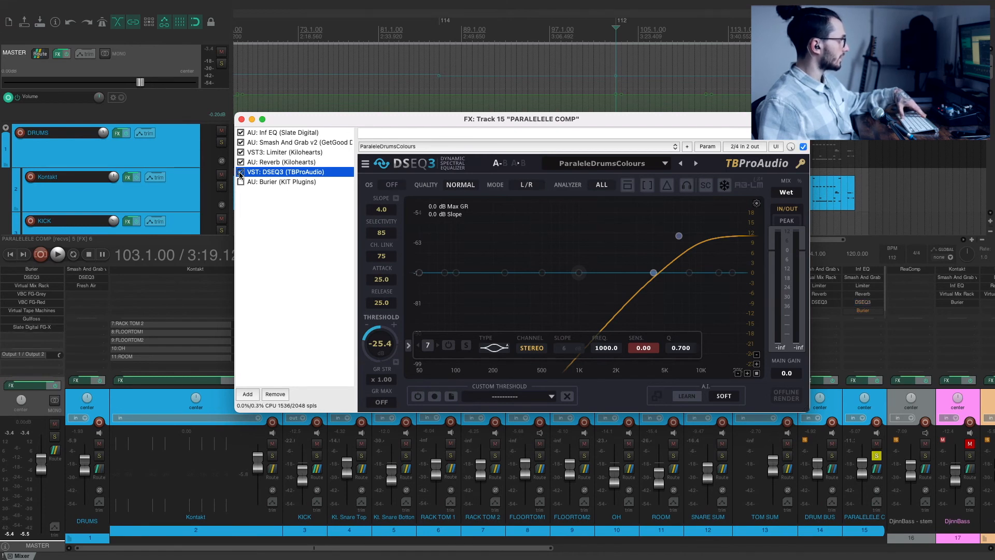
key("space")
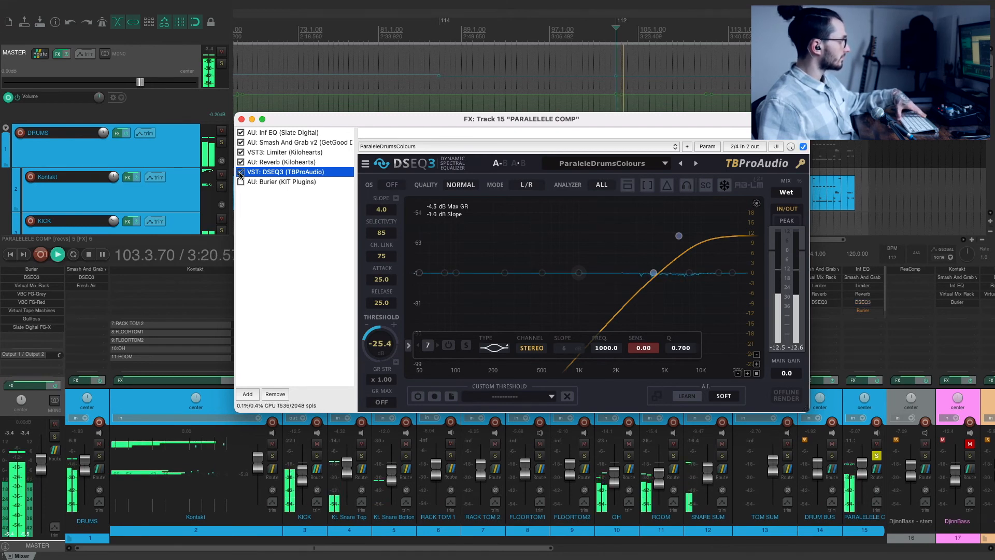
left_click(241, 171)
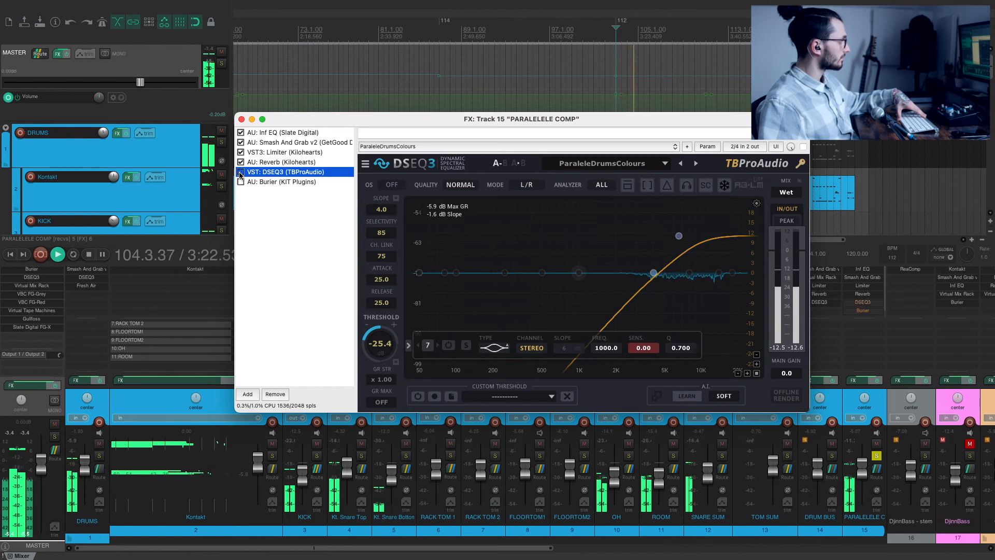
left_click(240, 171)
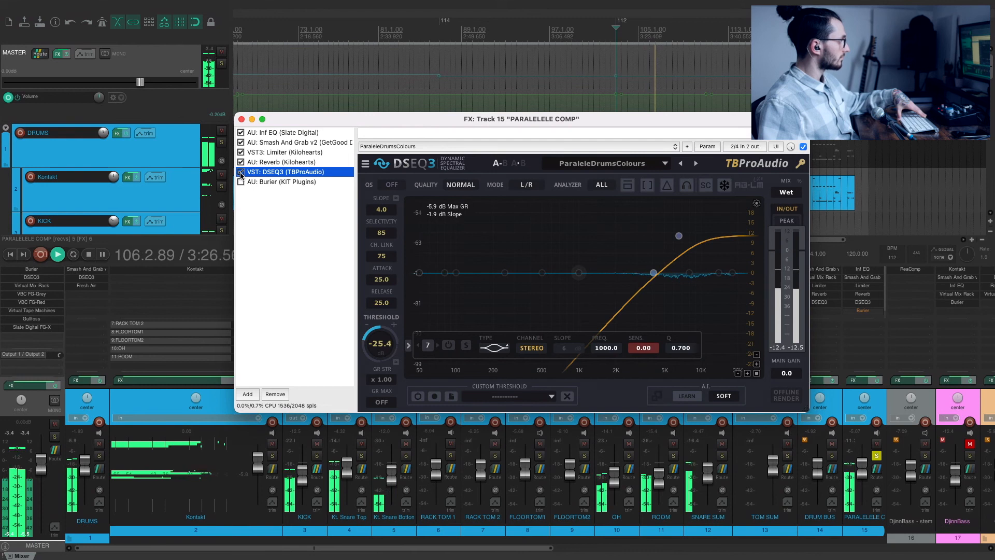
mouse_move(380, 344)
left_mouse_down()
mouse_move(380, 379)
mouse_move(379, 346)
left_mouse_up()
key("space")
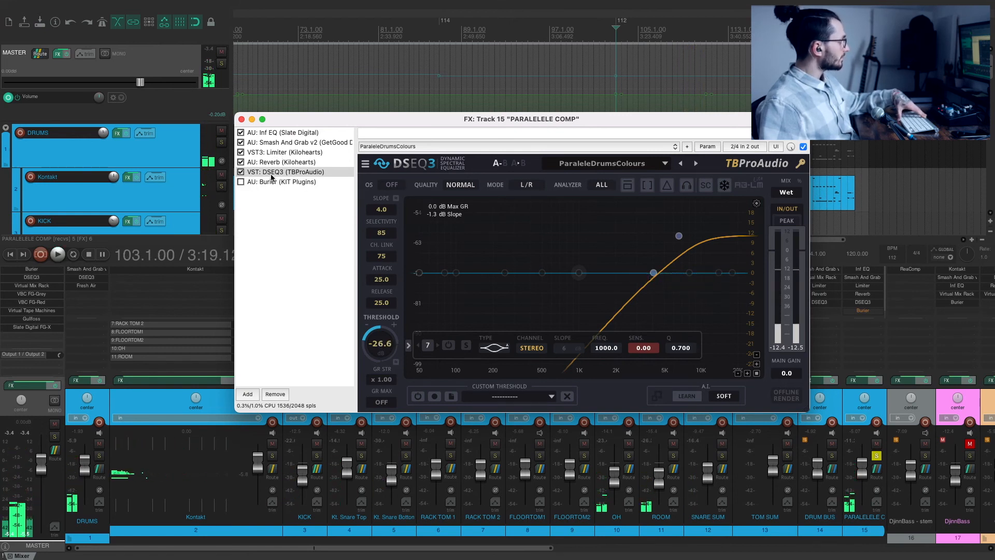
Enable Burier on PARALELELE COMP and compare it bypassed and active during playback, leaving it enabled
left_click(272, 181)
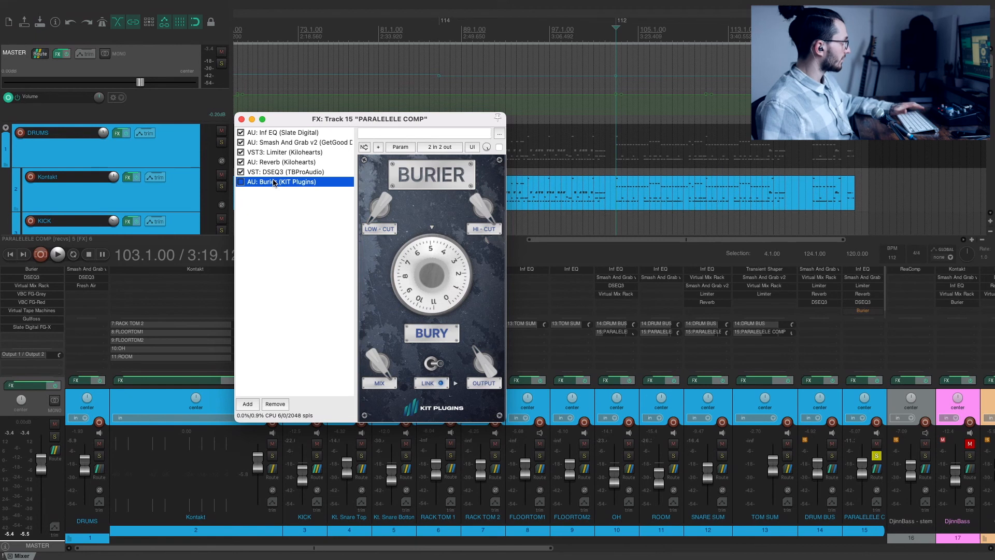
left_click(242, 183)
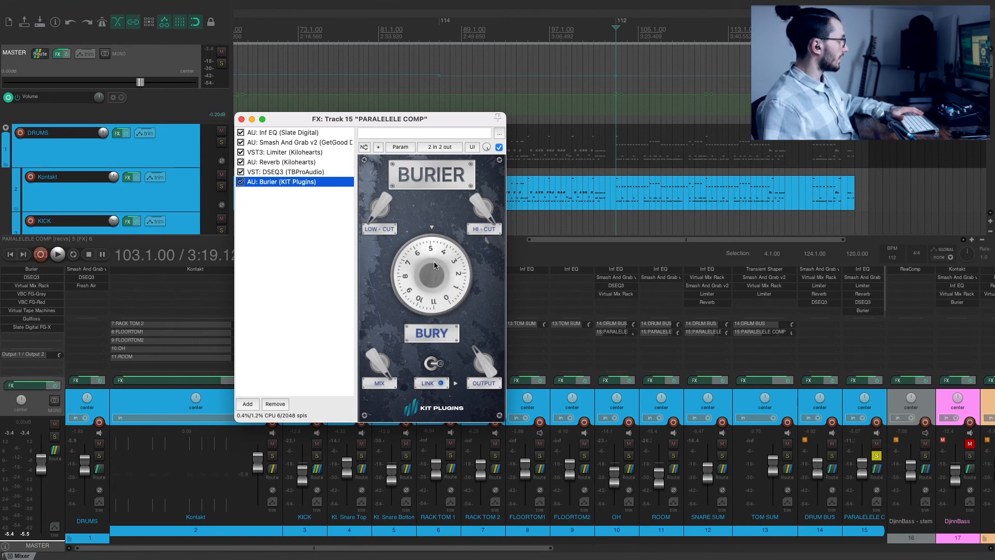
key("space")
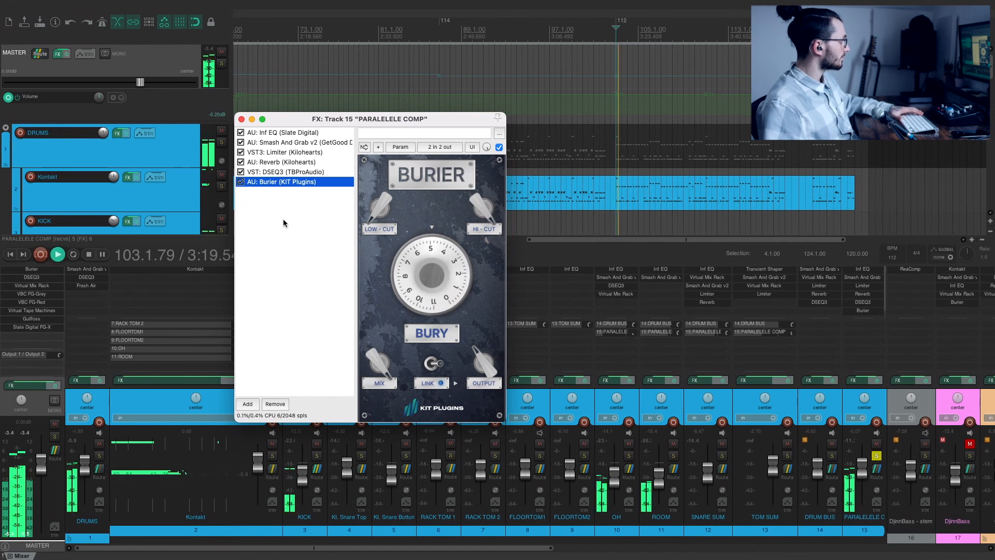
left_click(241, 182)
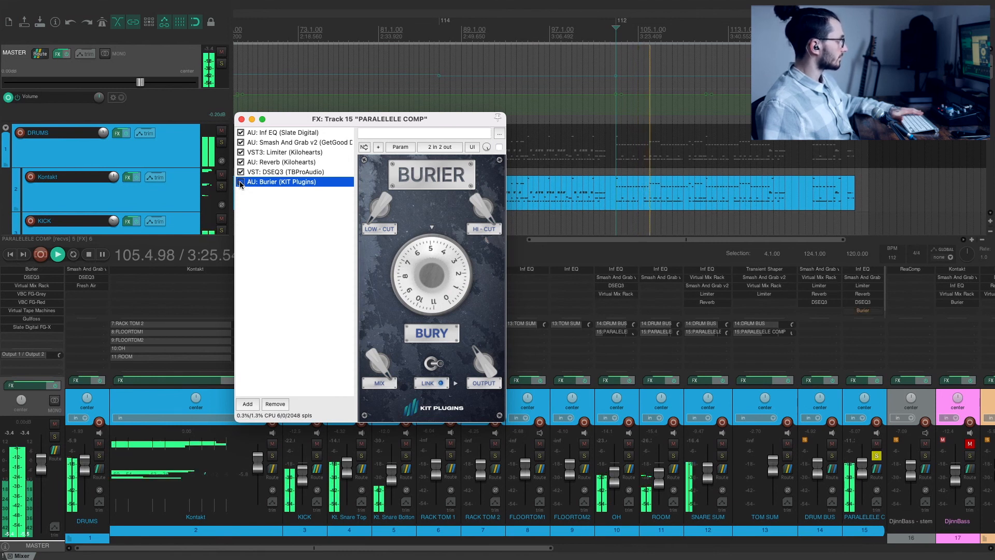
left_click(241, 182)
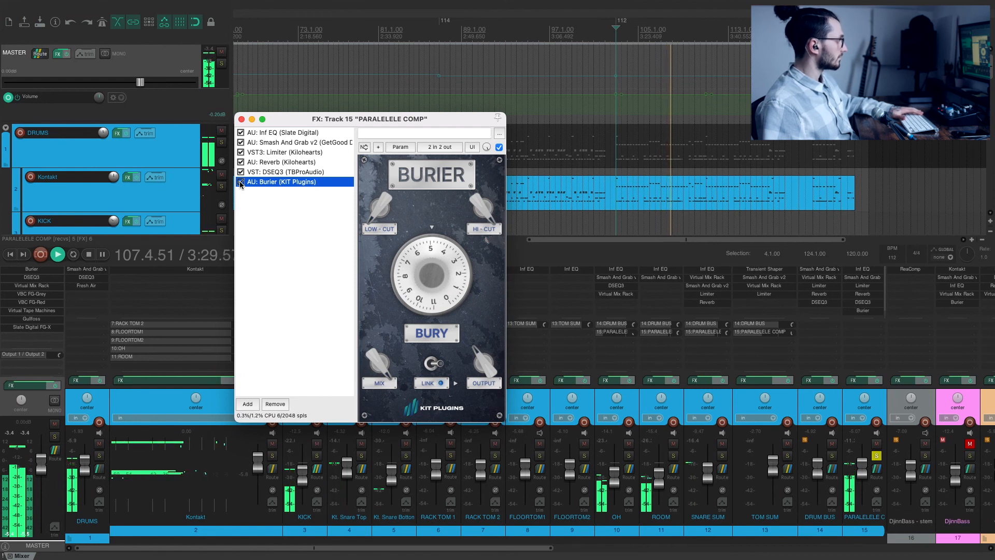
key("space")
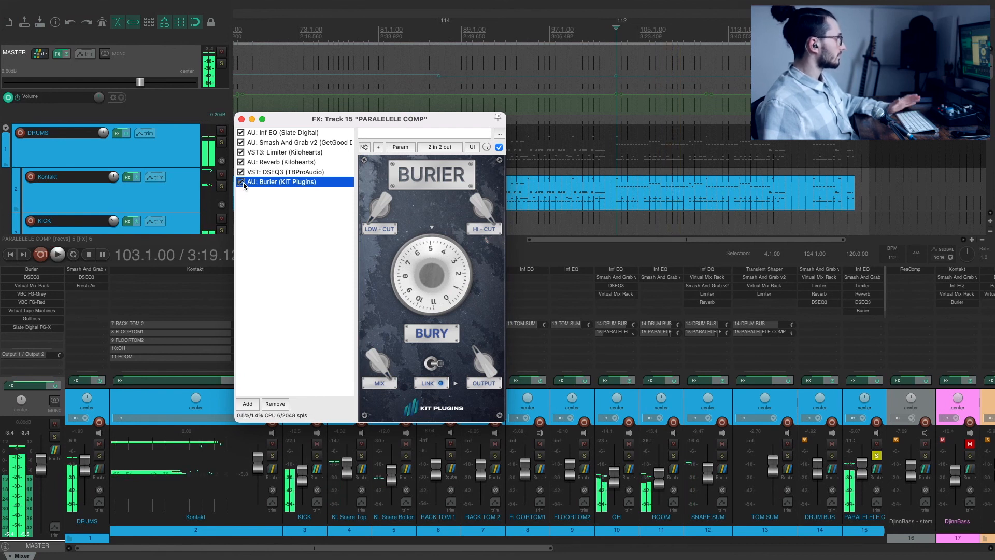
Open the effects chain of the DRUMS folder track and play the track back soloed
left_click(241, 119)
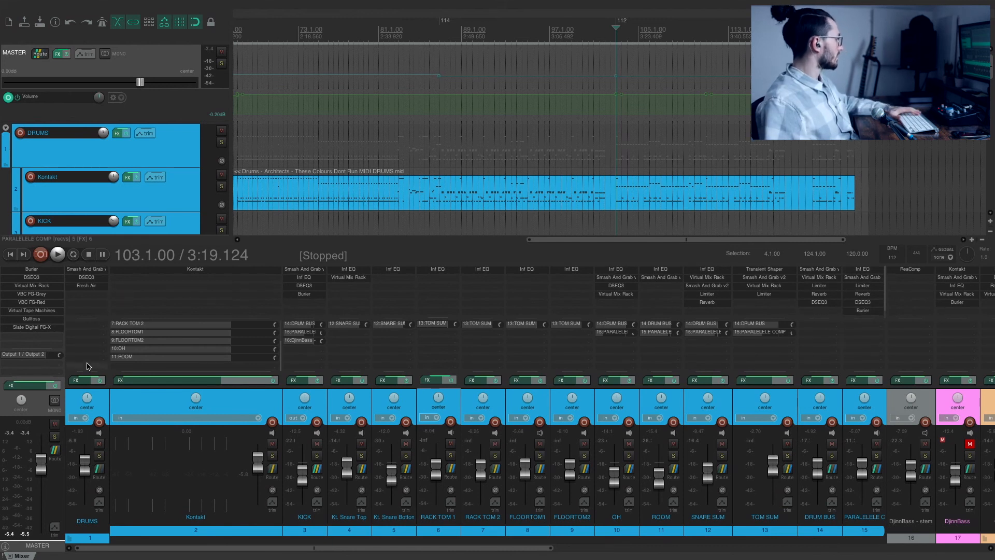
left_click(78, 381)
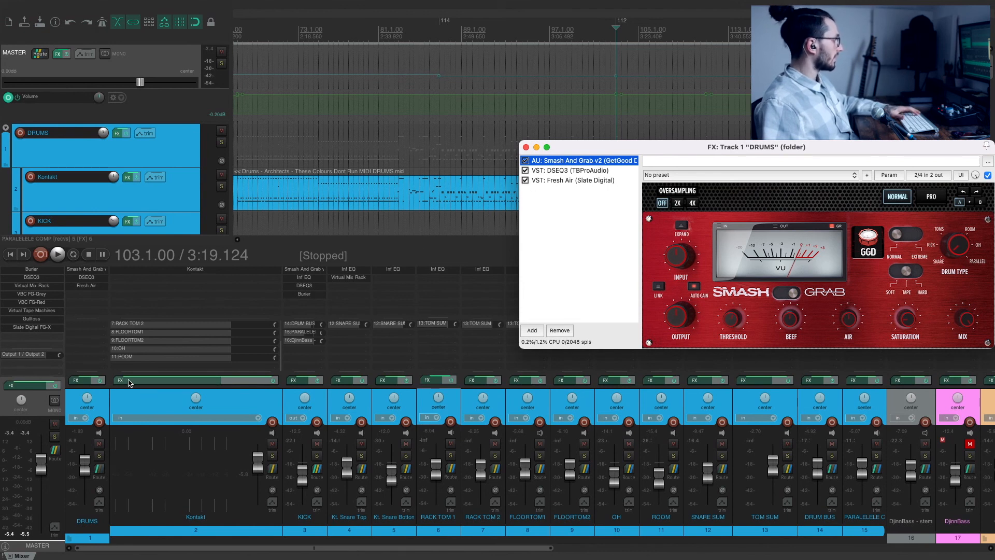
left_click(99, 456)
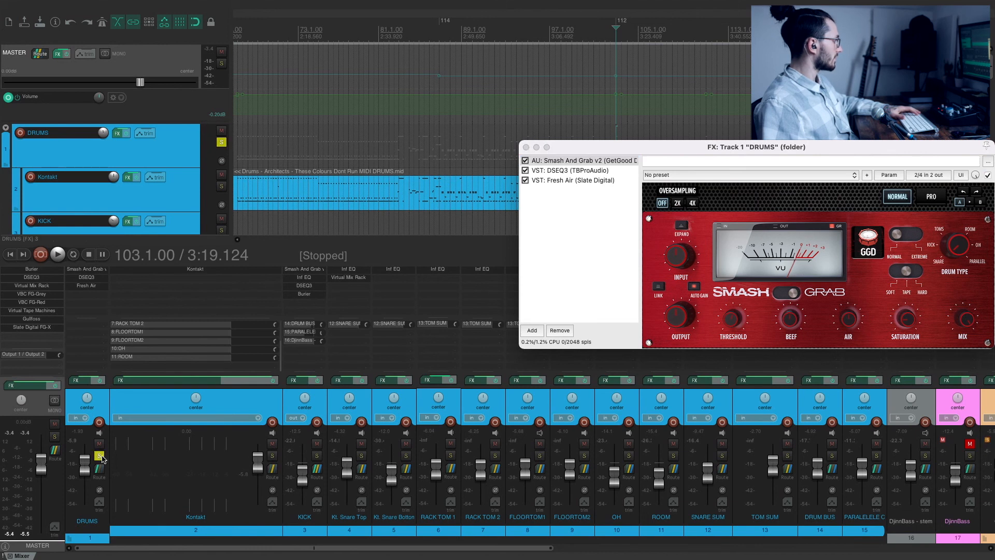
key("space")
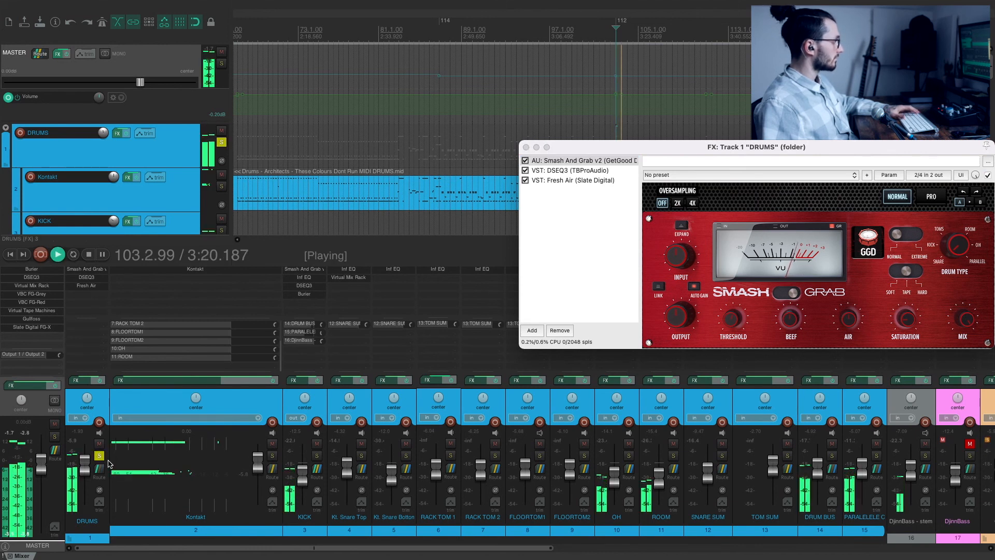
left_click_drag(717, 148, 527, 150)
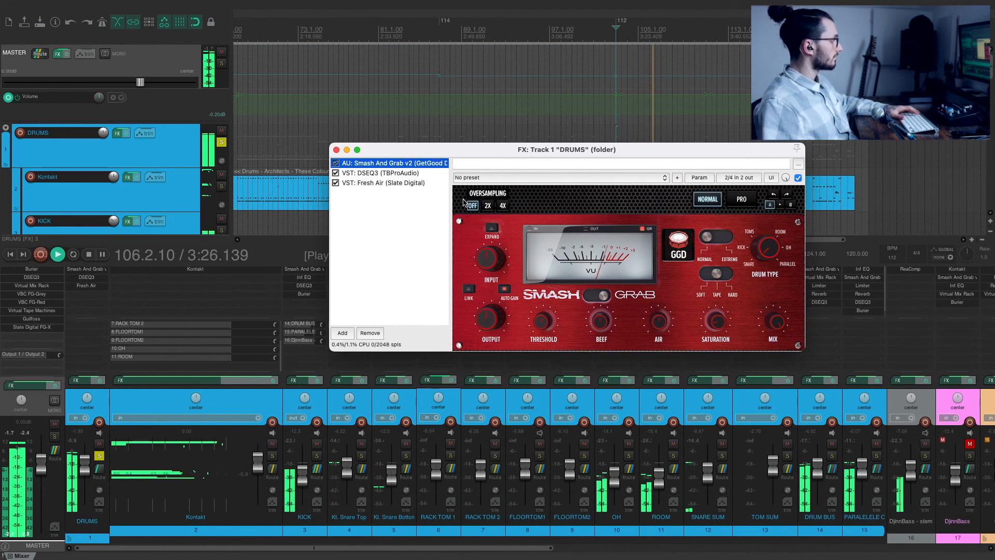
key("space")
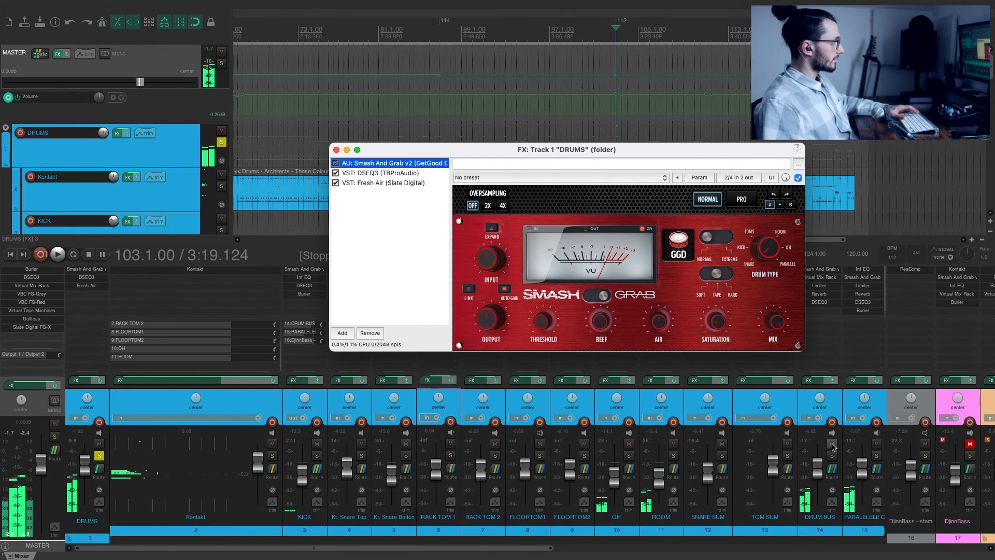
Mute and unmute PARALELELE COMP and DRUM BUS one after the other during playback to compare their contributions
left_click(876, 444)
key("space")
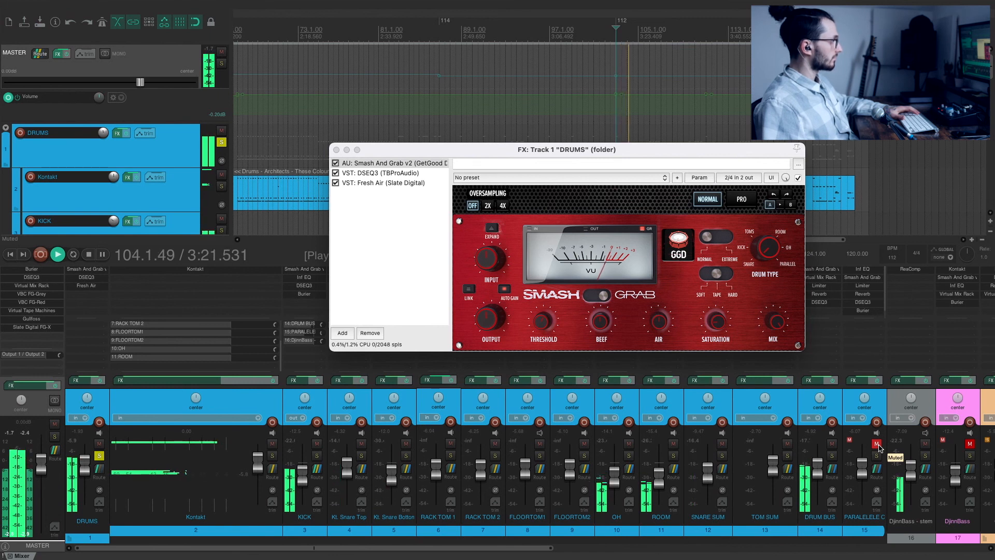
left_click(876, 444)
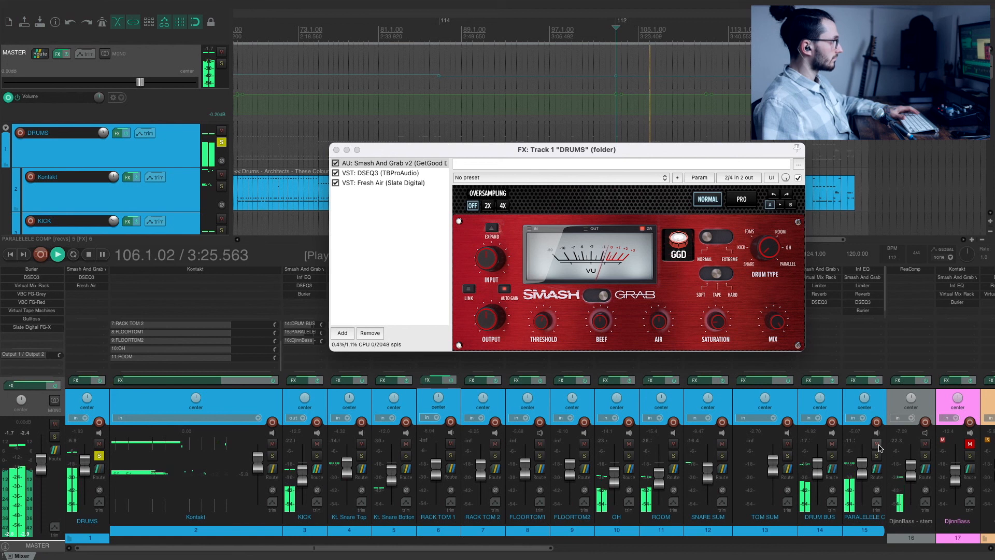
left_click(831, 444)
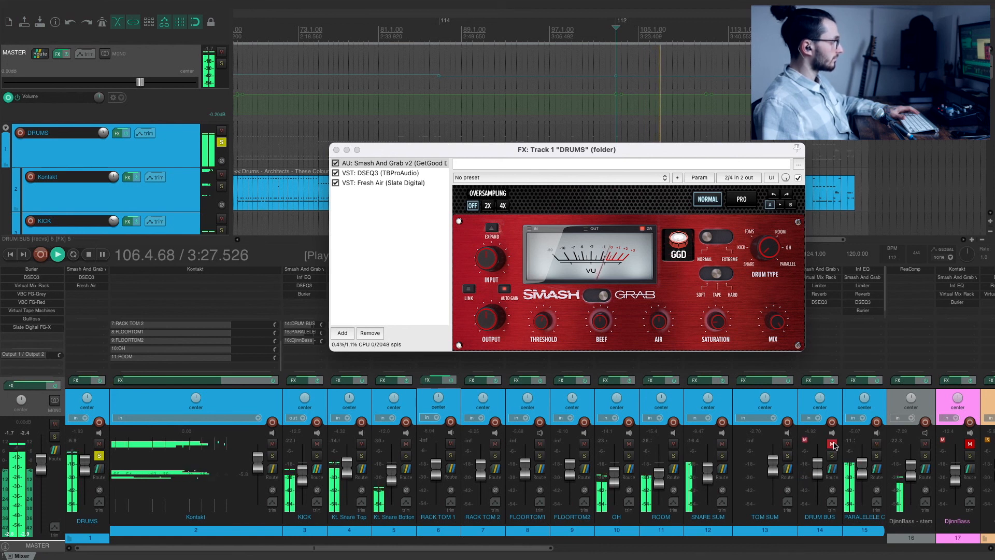
left_click(831, 444)
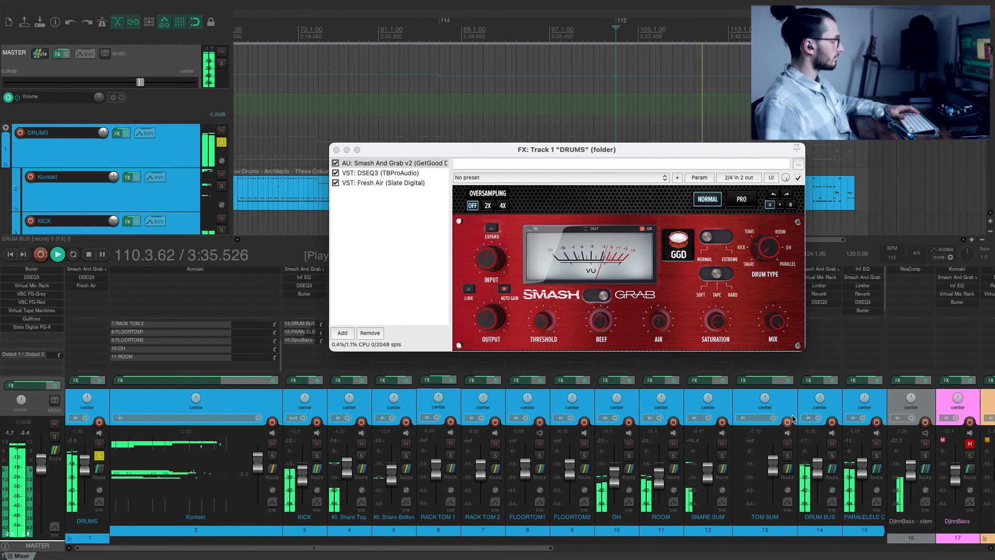
key("space")
Disable Smash And Grab v2, DSEQ3 and Fresh Air on the DRUMS folder track
left_click(335, 162)
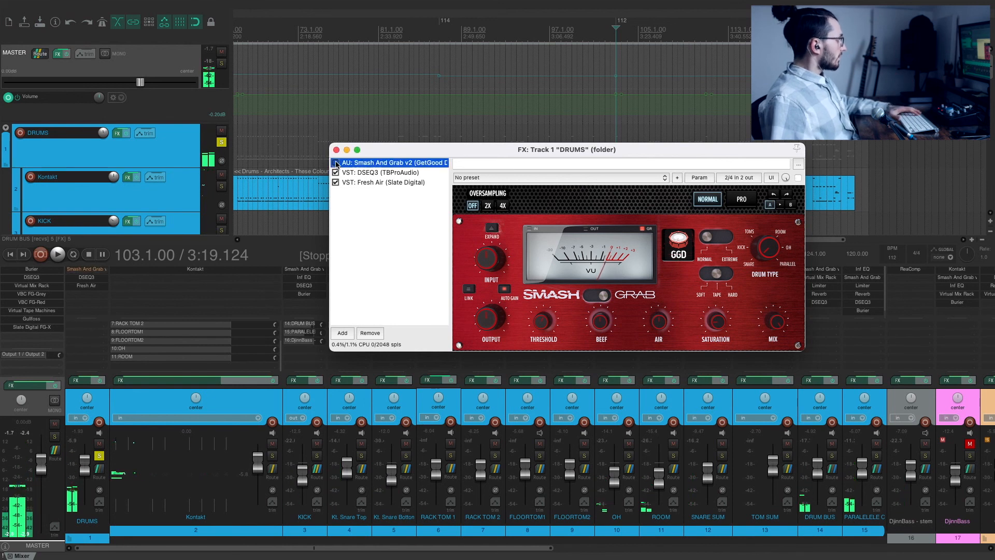
left_click(335, 173)
left_click(335, 184)
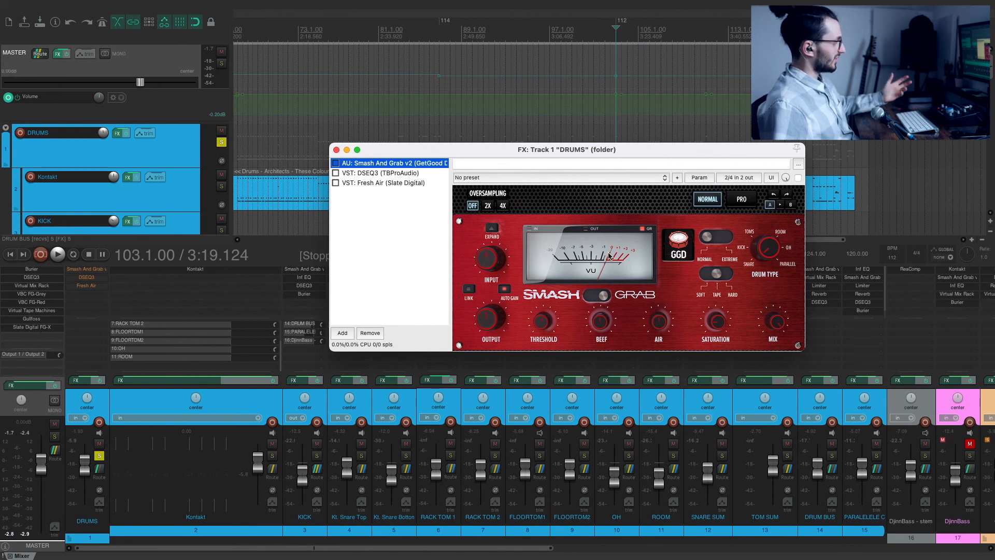
Inspect the Mix setting of Smash And Grab v2 on DRUMS and toggle the plugin during playback, leaving it enabled
left_click(781, 325)
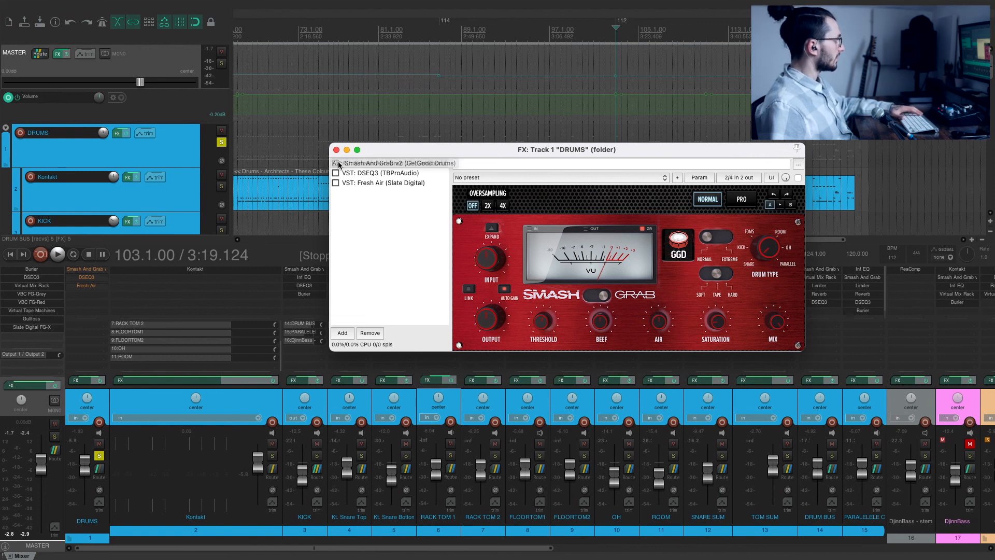
key("space")
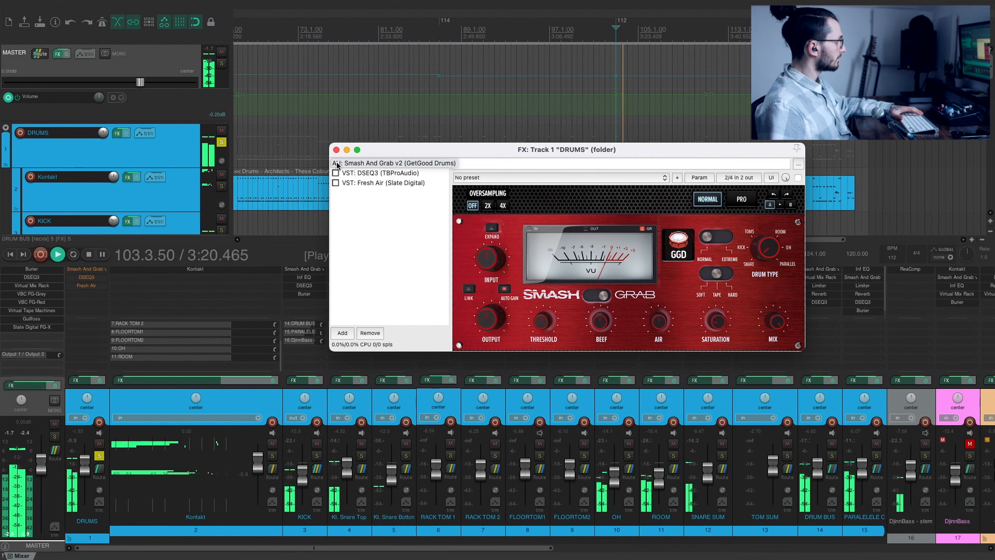
left_click(336, 164)
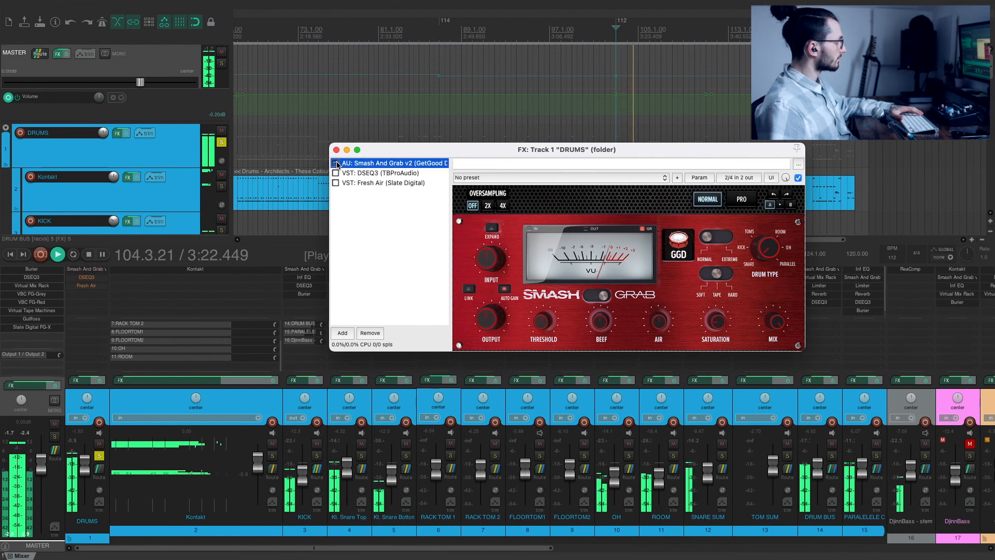
left_click(337, 164)
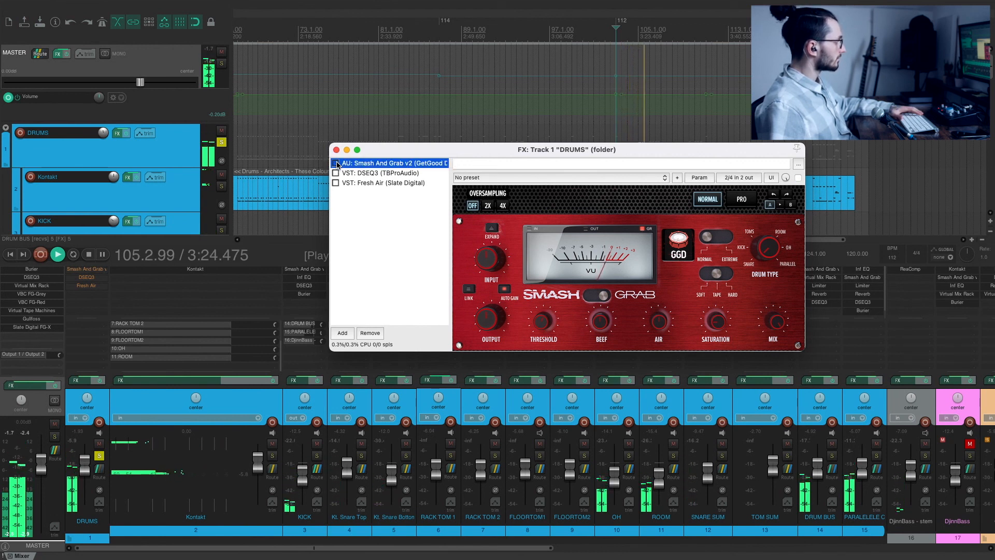
left_click(337, 164)
key("space")
Enable DSEQ3 on the DRUMS track and compare it bypassed and active during playback, leaving it enabled
left_click(382, 174)
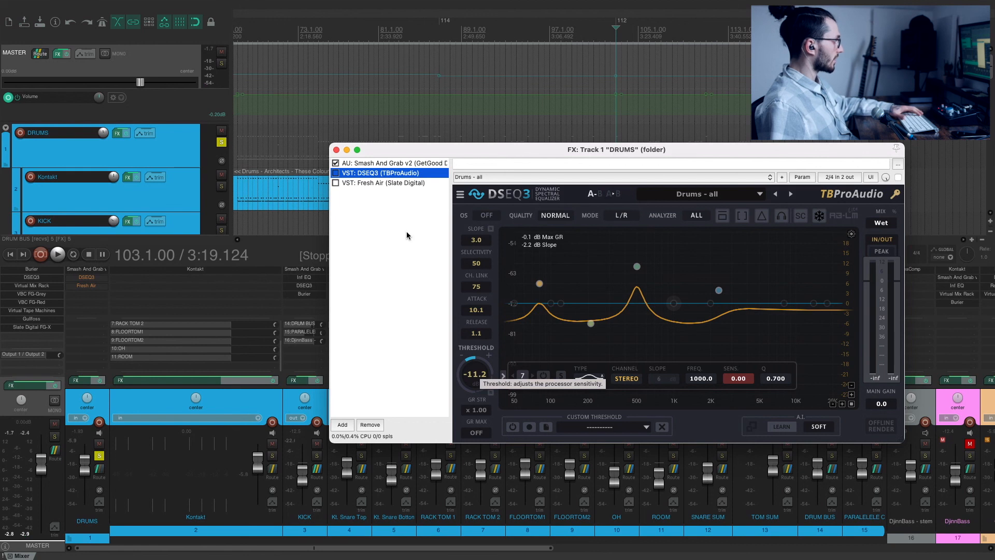
key("space")
left_click(336, 174)
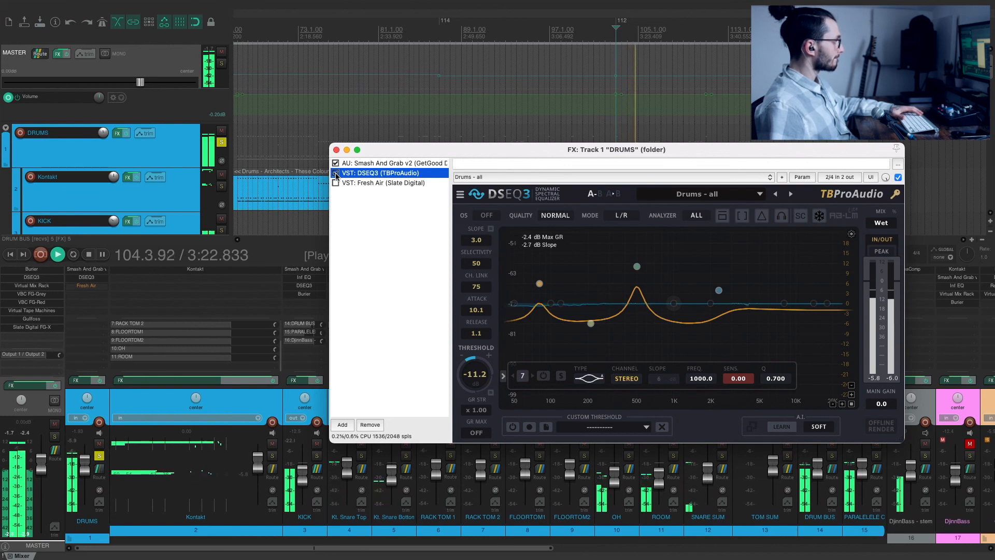
left_click(336, 174)
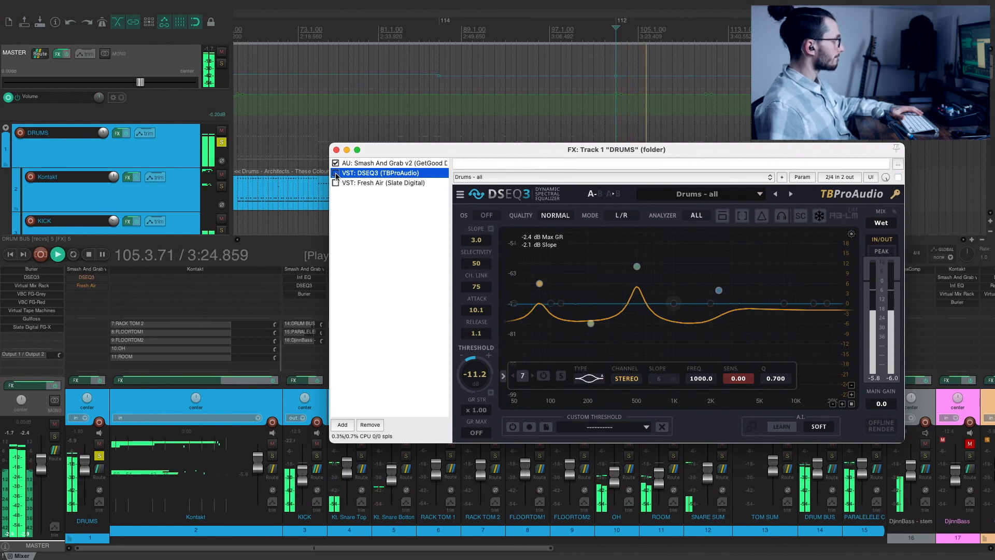
left_click(336, 173)
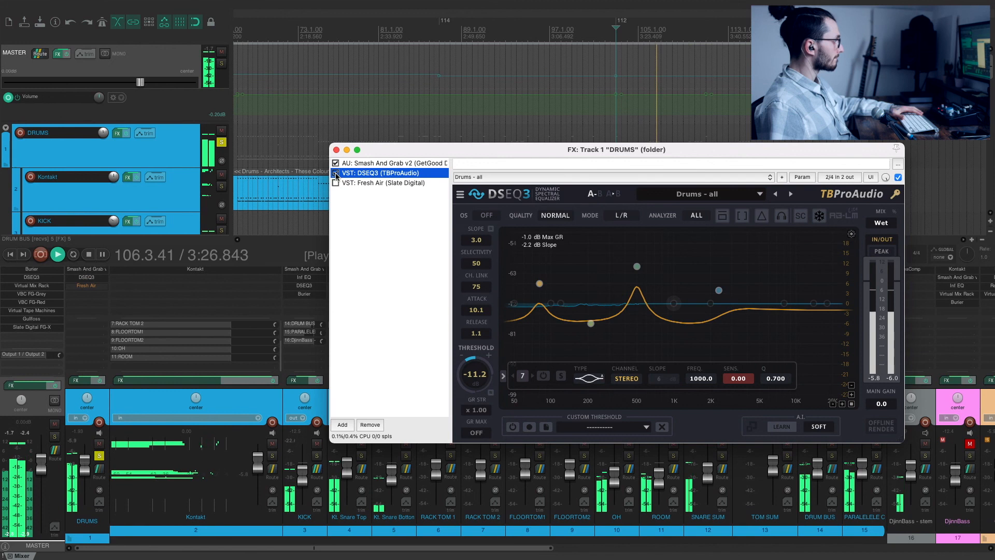
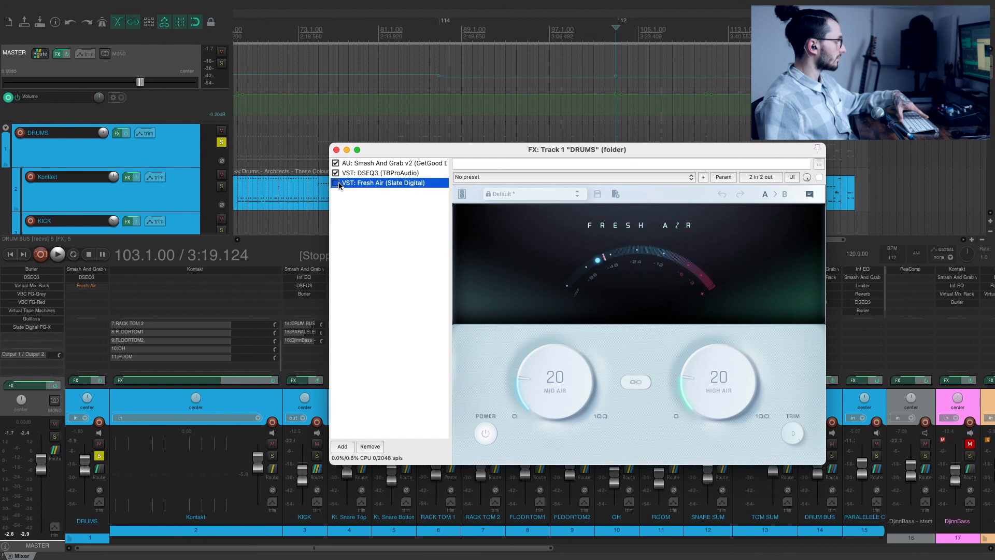
Audition Fresh Air on the DRUMS track by toggling it during playback, and close the effects chain
key("space")
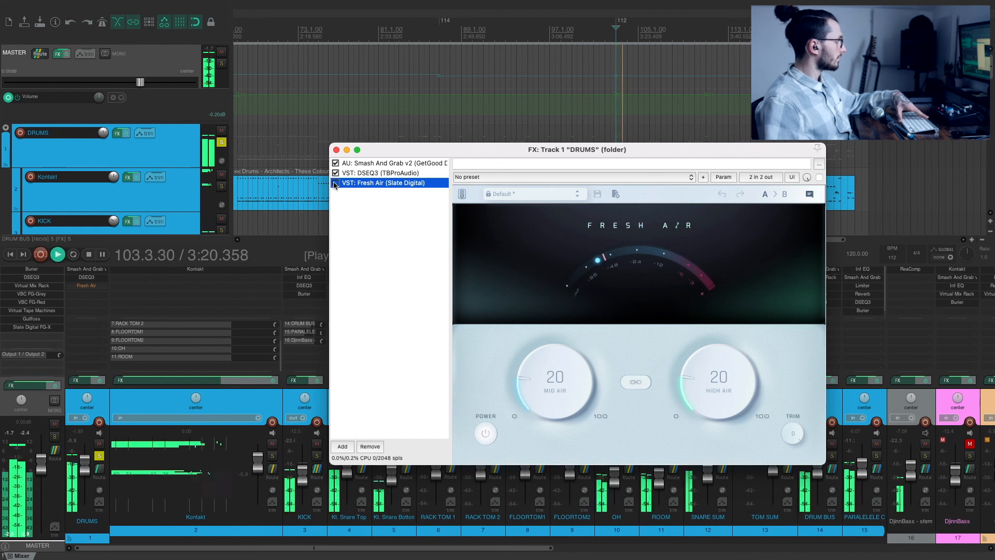
left_click(336, 183)
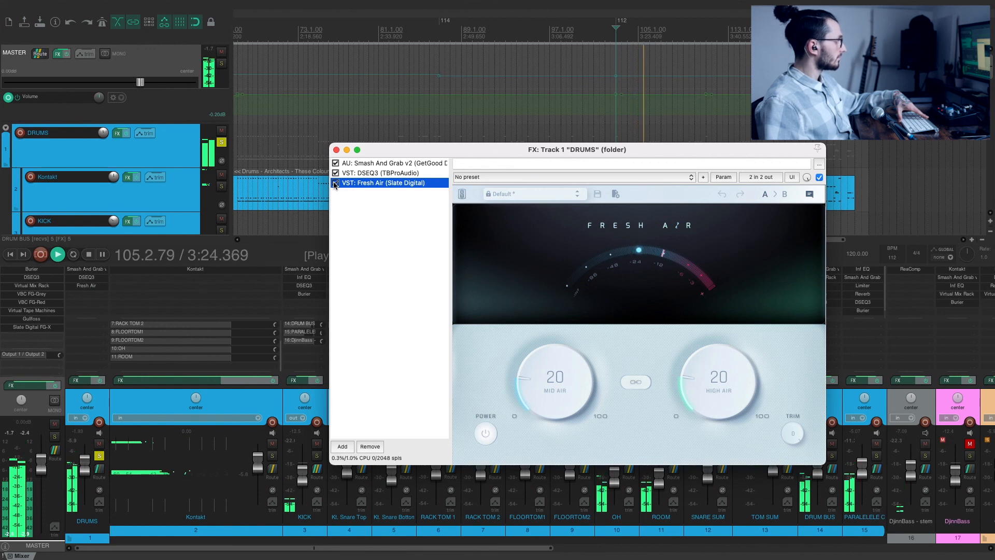
left_click(334, 183)
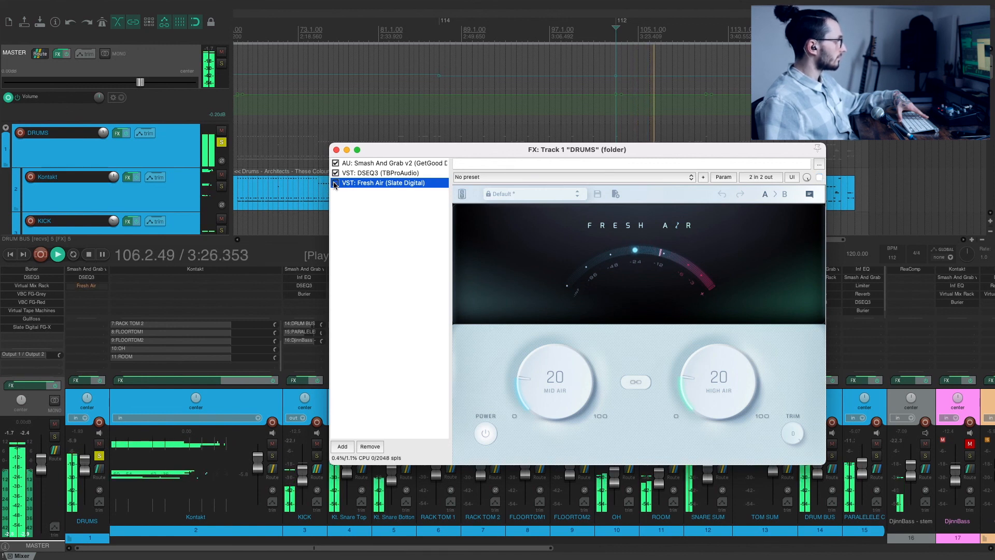
key("space")
left_click(336, 150)
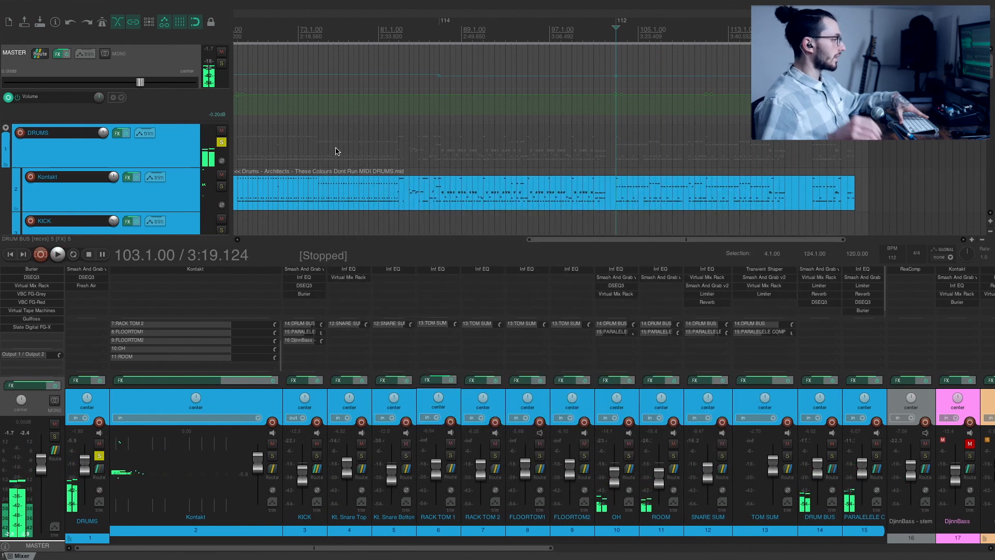